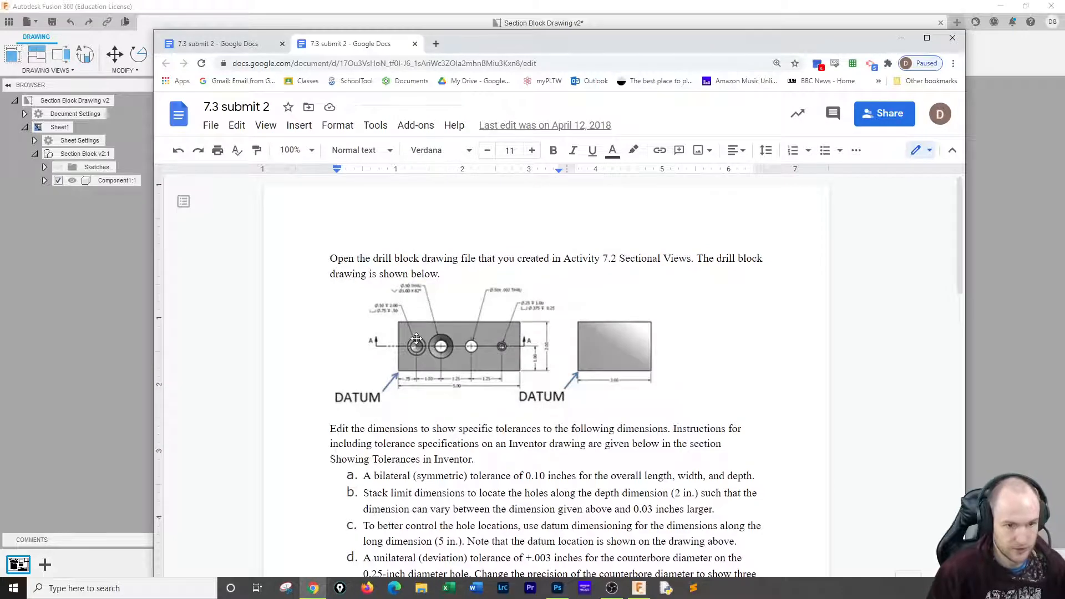
Read the tolerance instructions in the 7.3 submit 2 document, focusing on the symmetric tolerance for overall length, width and depth.
scroll(416, 339, "down", 1)
scroll(416, 339, "down", 3)
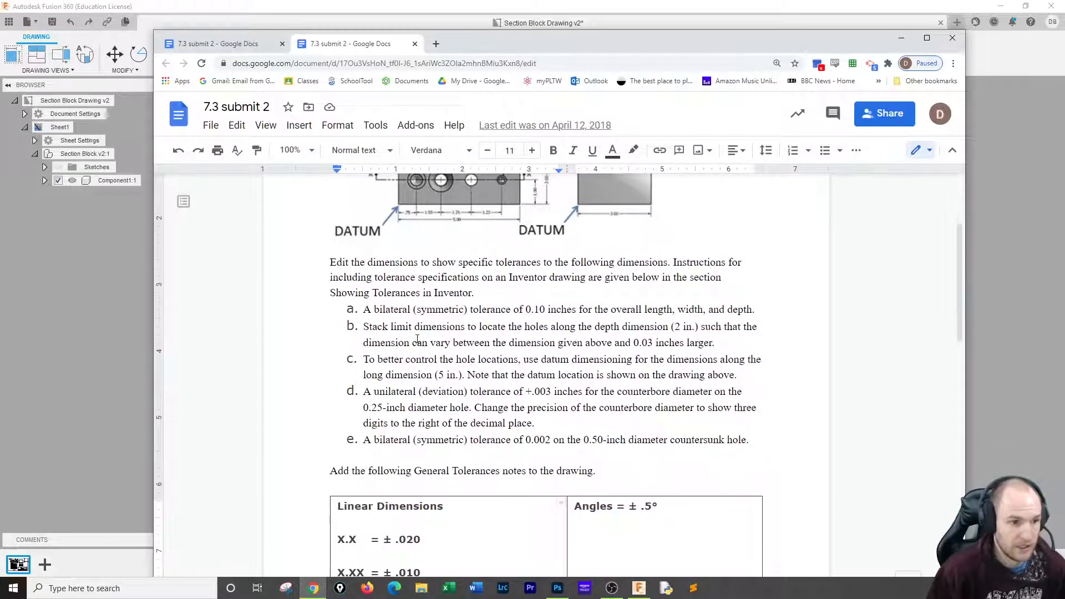
scroll(516, 403, "up", 3)
scroll(493, 398, "down", 2)
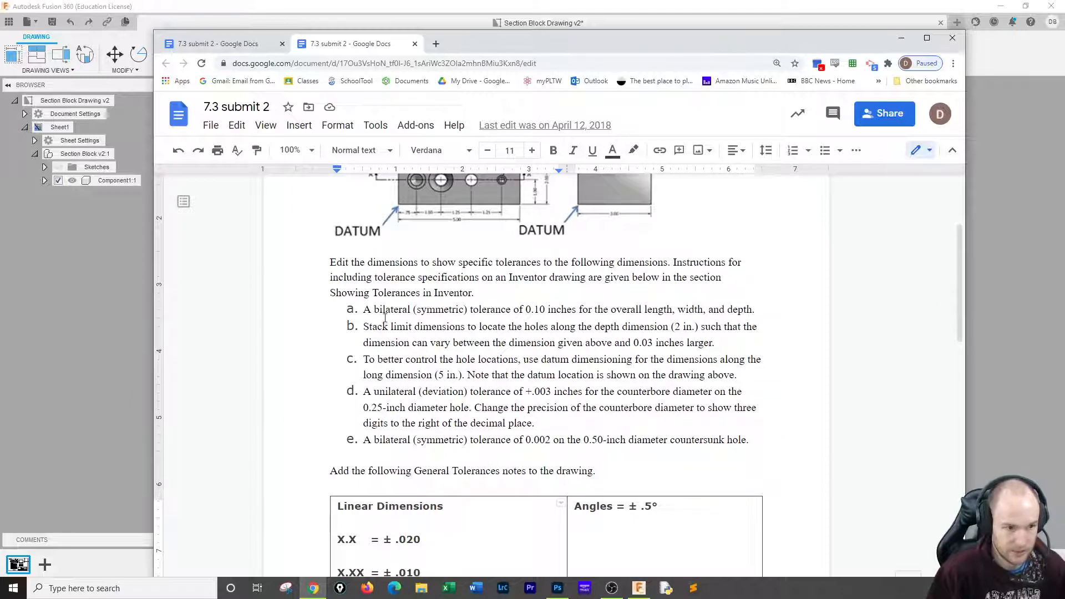
left_click_drag(366, 312, 603, 312)
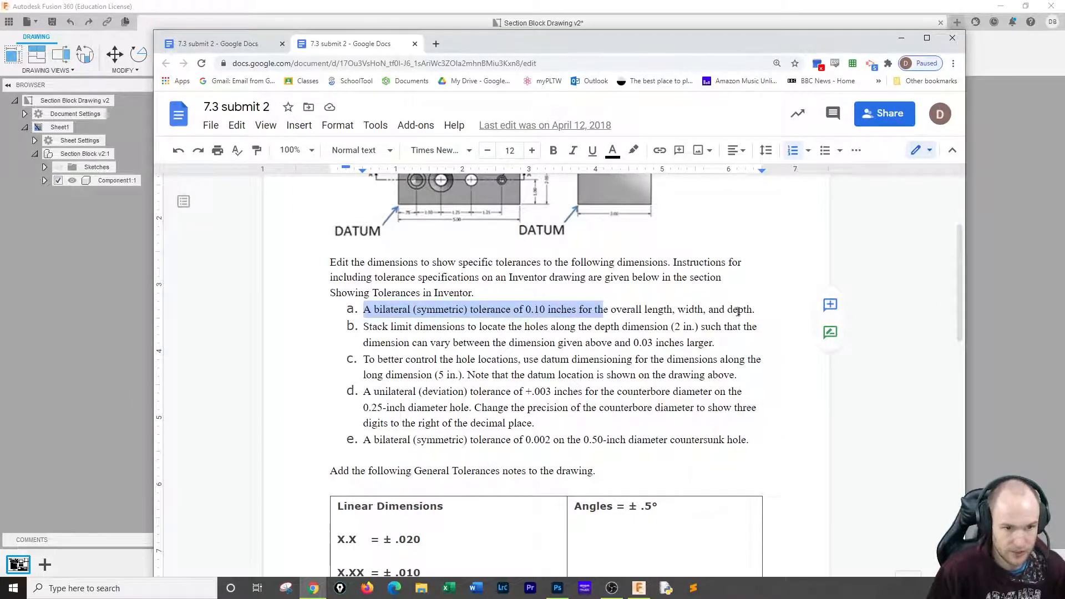
left_click(536, 309)
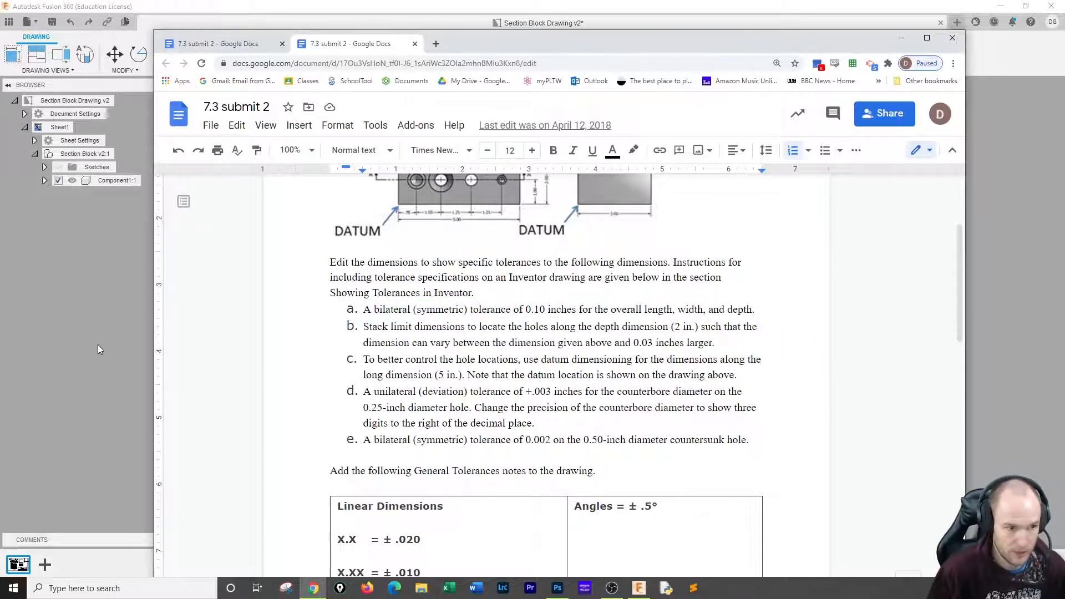
double_click(457, 309)
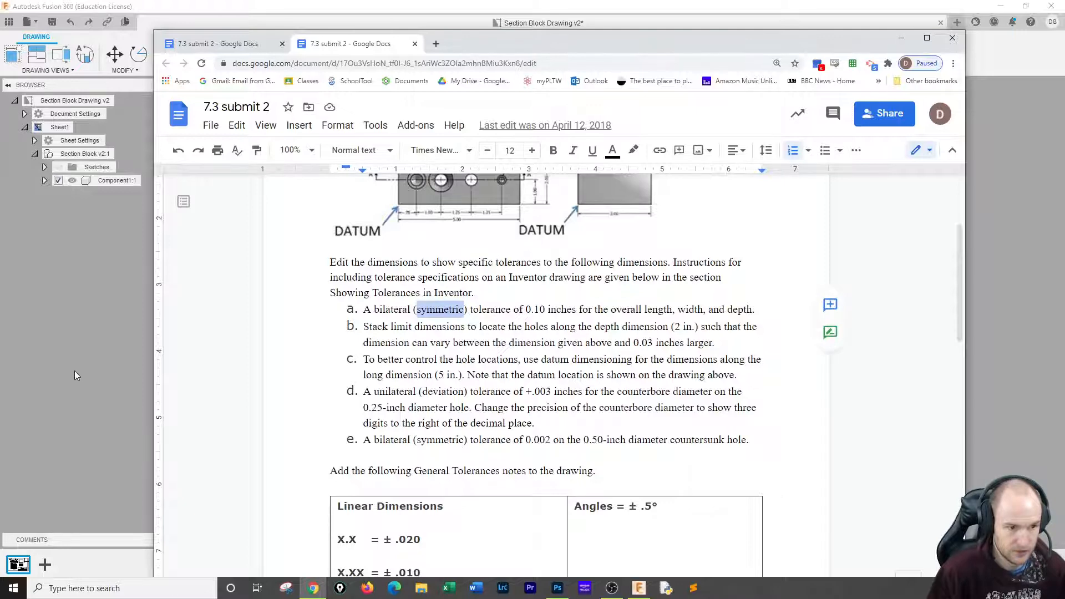
Switch to Fusion 360 and give the front view's overall length dimension a Symmetrical tolerance of 0.1.
left_click(77, 376)
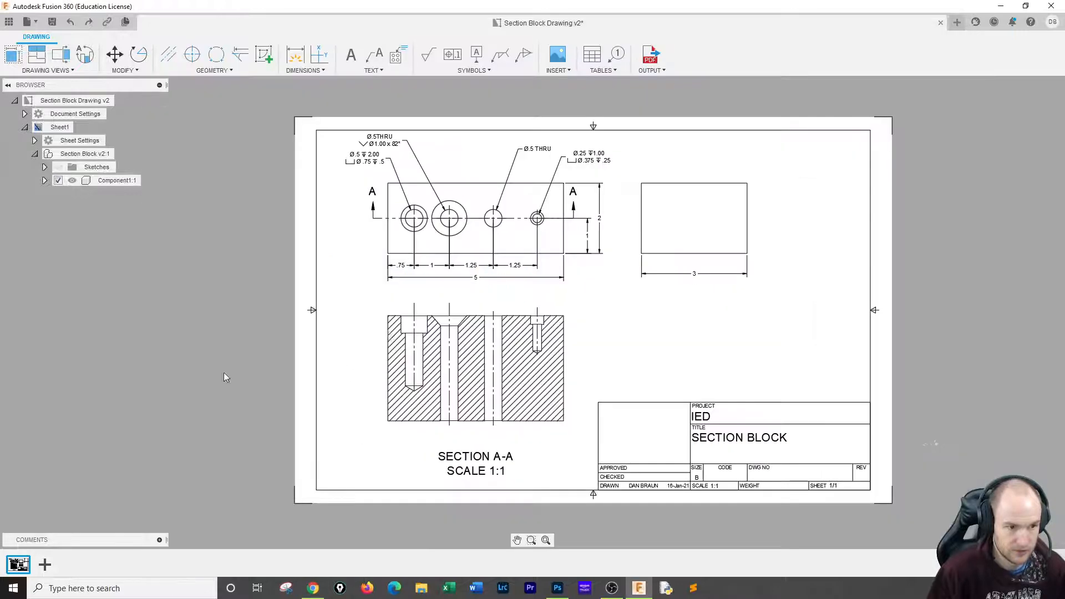
double_click(480, 281)
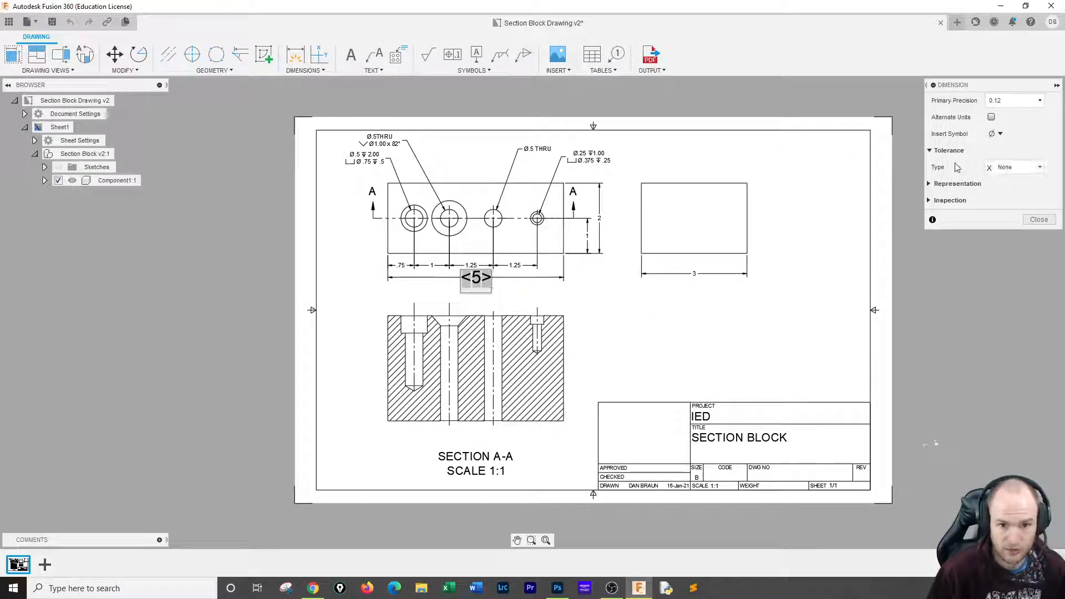
left_click(1001, 168)
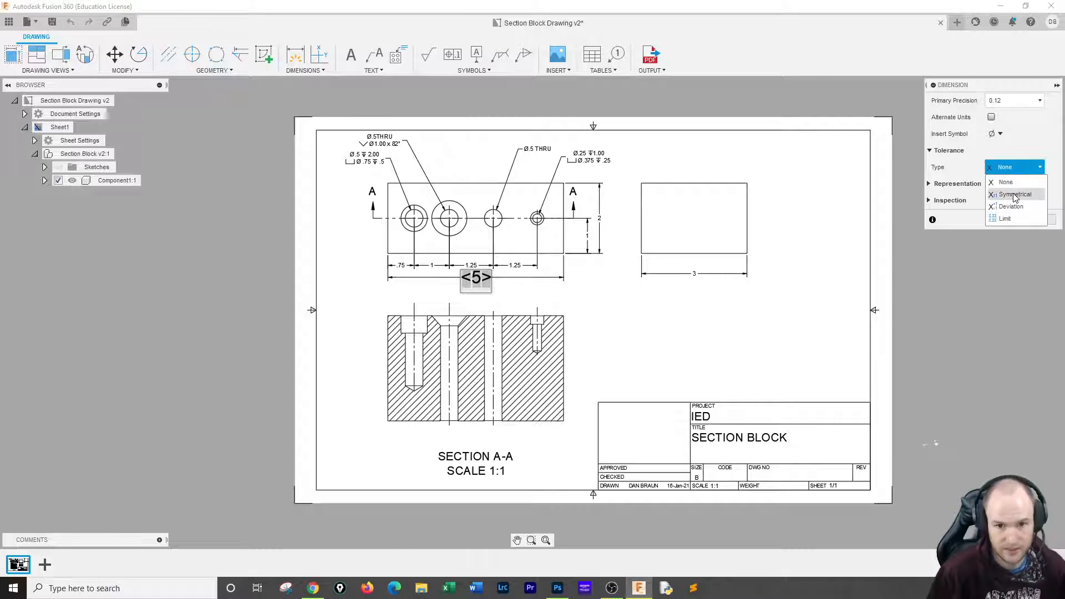
left_click(1015, 196)
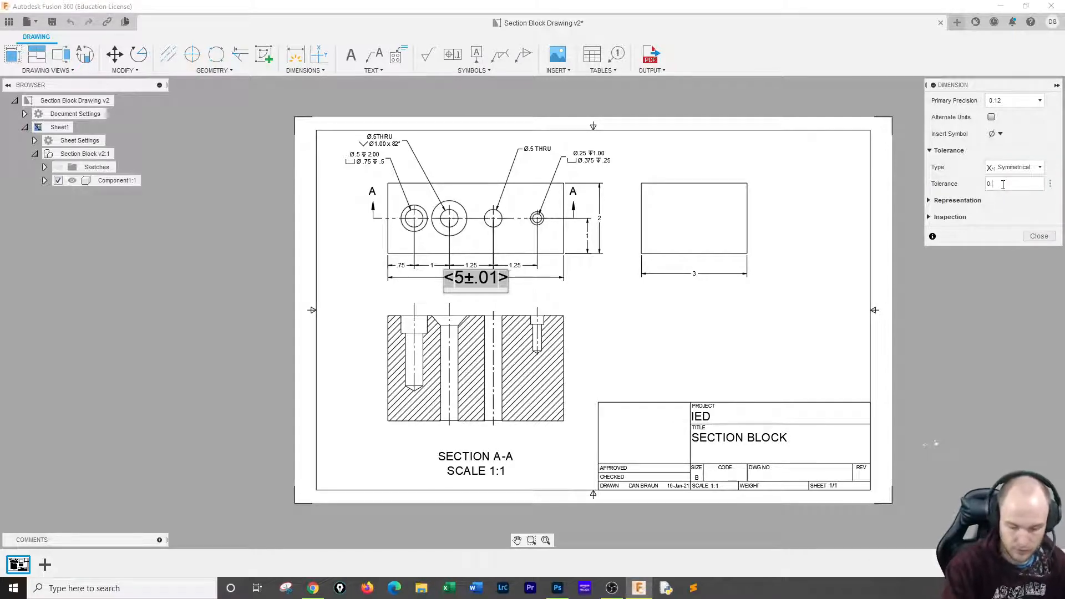
key("BackSpace")
key("BackSpace")
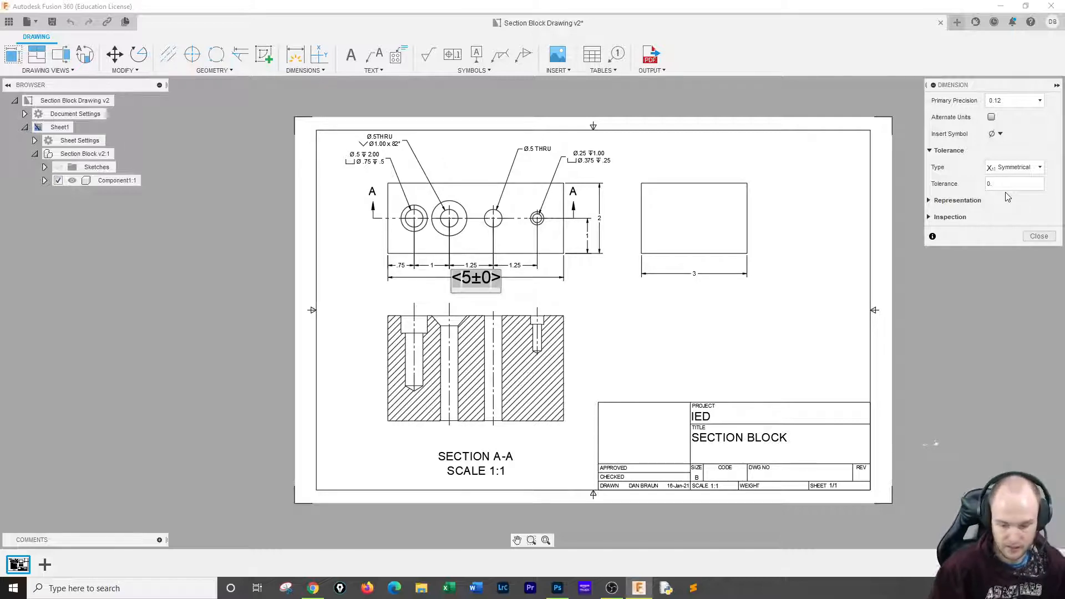
type("1")
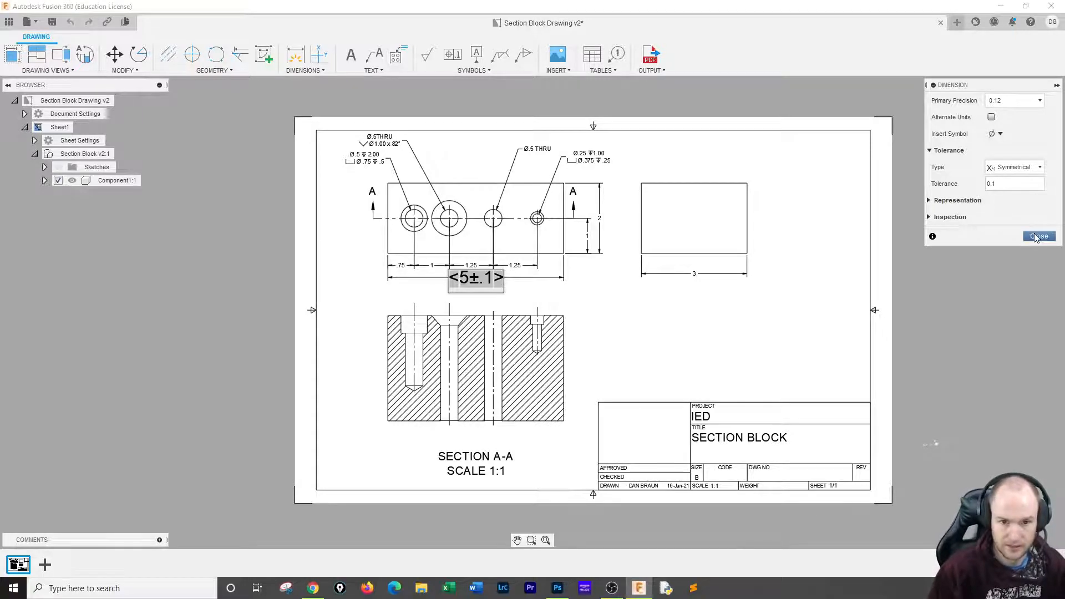
left_click(1034, 233)
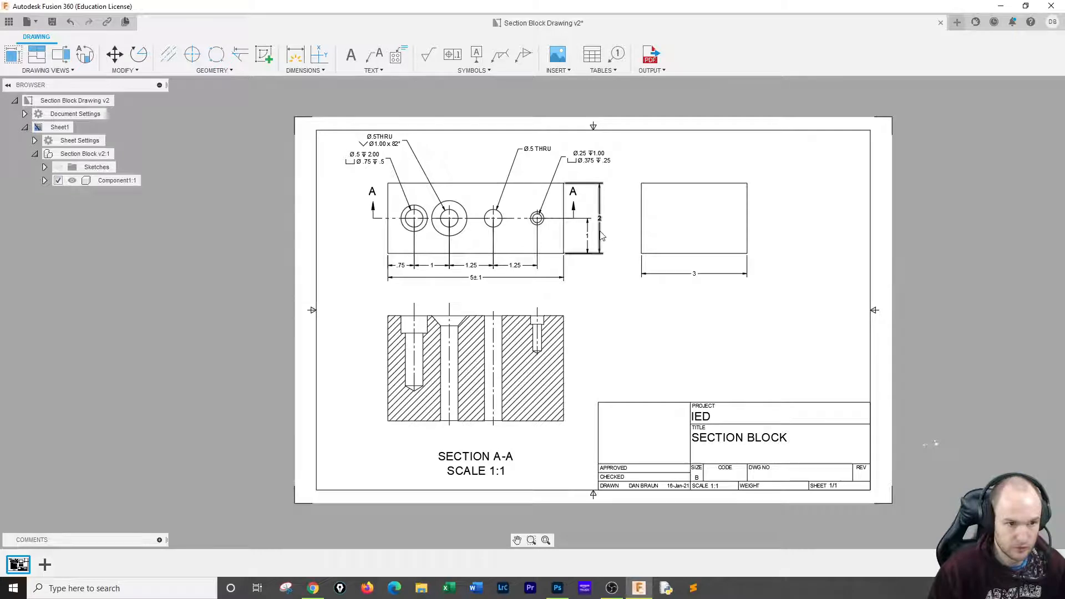
Give the front view's overall height dimension a Symmetrical tolerance of 0.1.
double_click(602, 235)
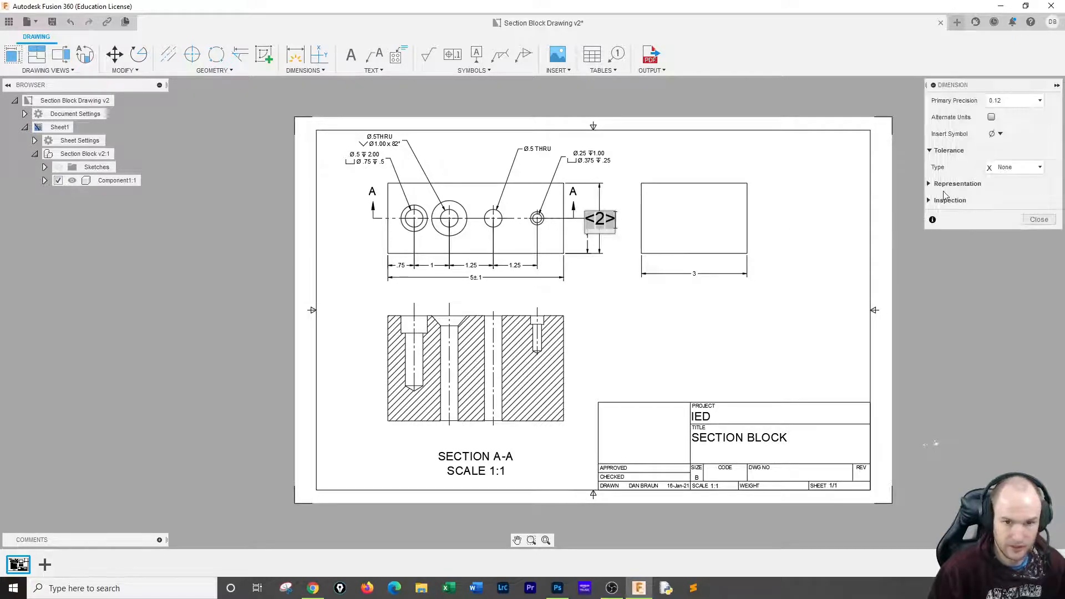
left_click(1028, 168)
left_click(1024, 194)
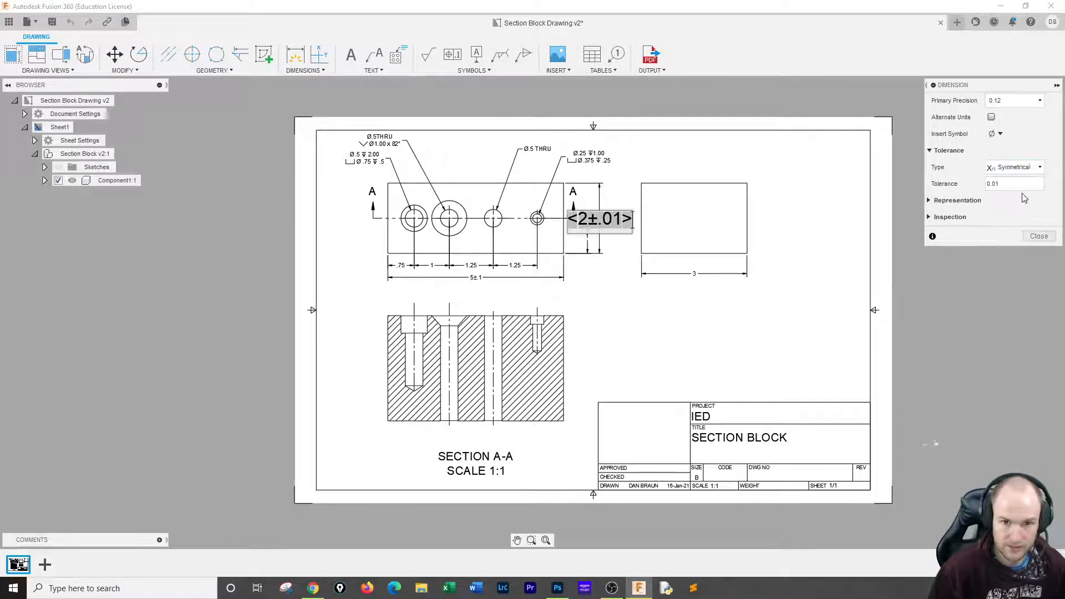
left_click(1003, 185)
key("BackSpace")
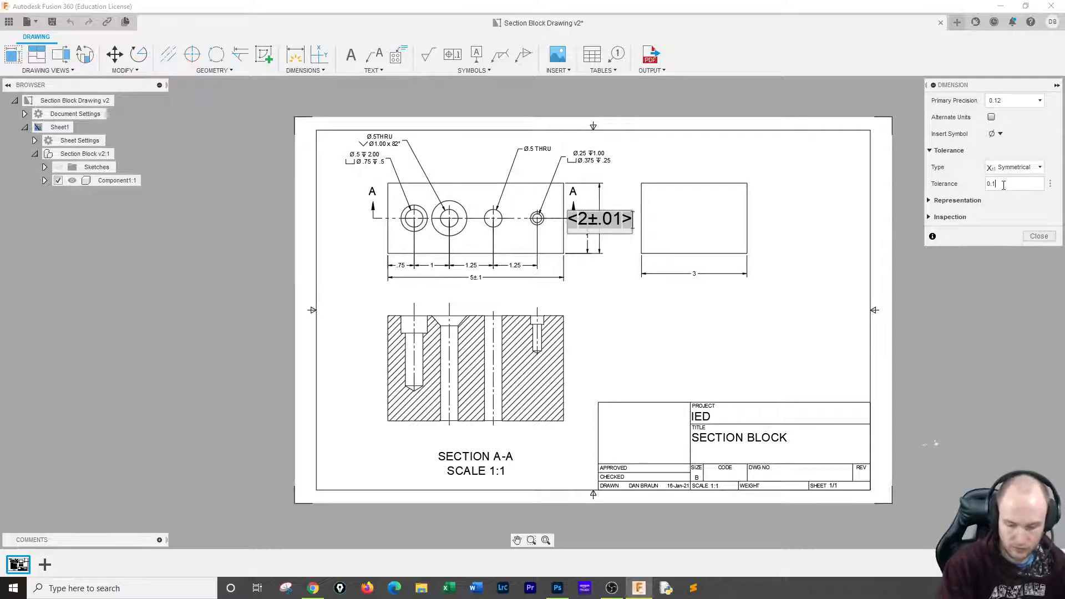
key("BackSpace")
type("1")
left_click(1039, 236)
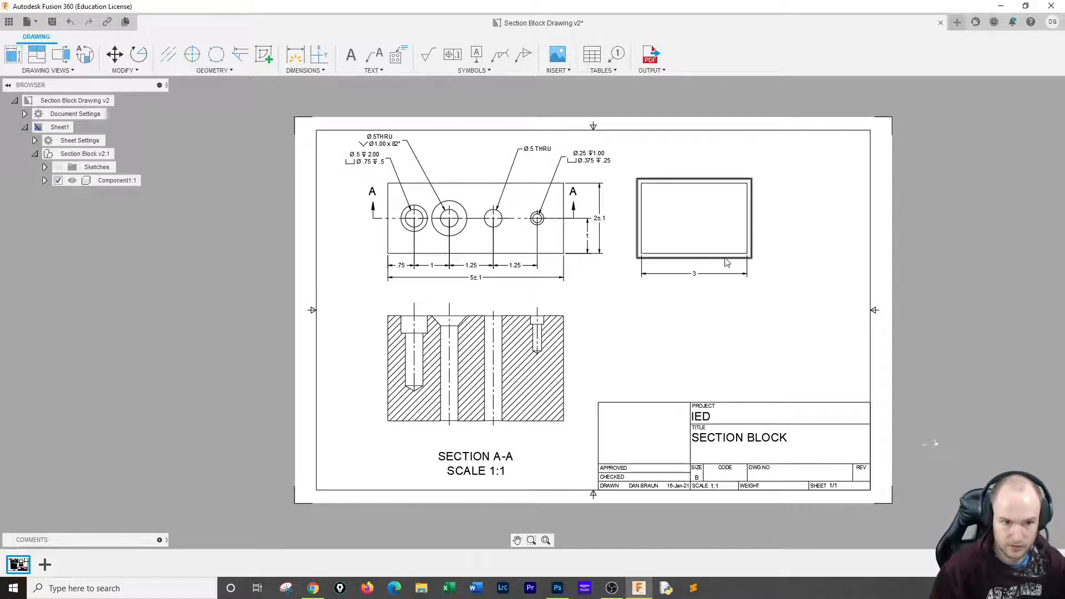
Apply a Symmetrical tolerance of 0.1 to the width dimension below the side view.
double_click(701, 274)
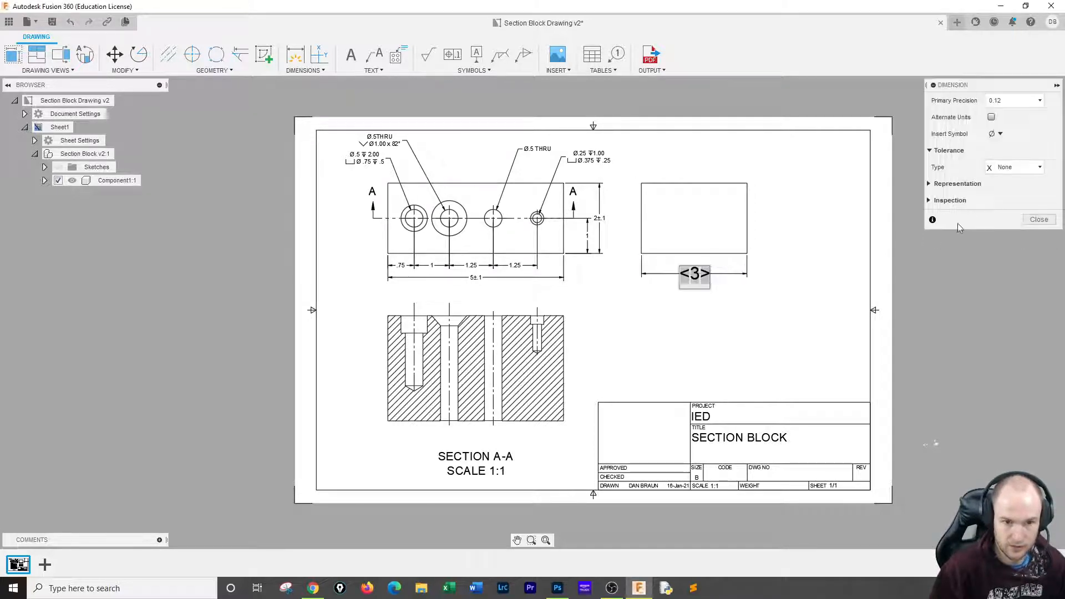
left_click(1023, 167)
left_click(1018, 192)
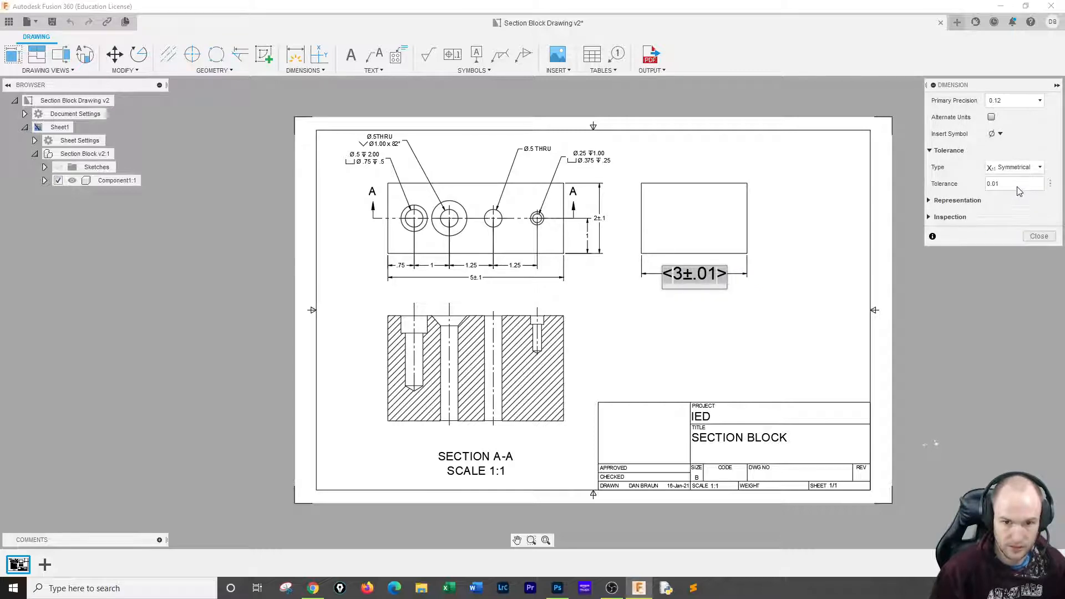
key("BackSpace")
key("BackSpace")
type("1")
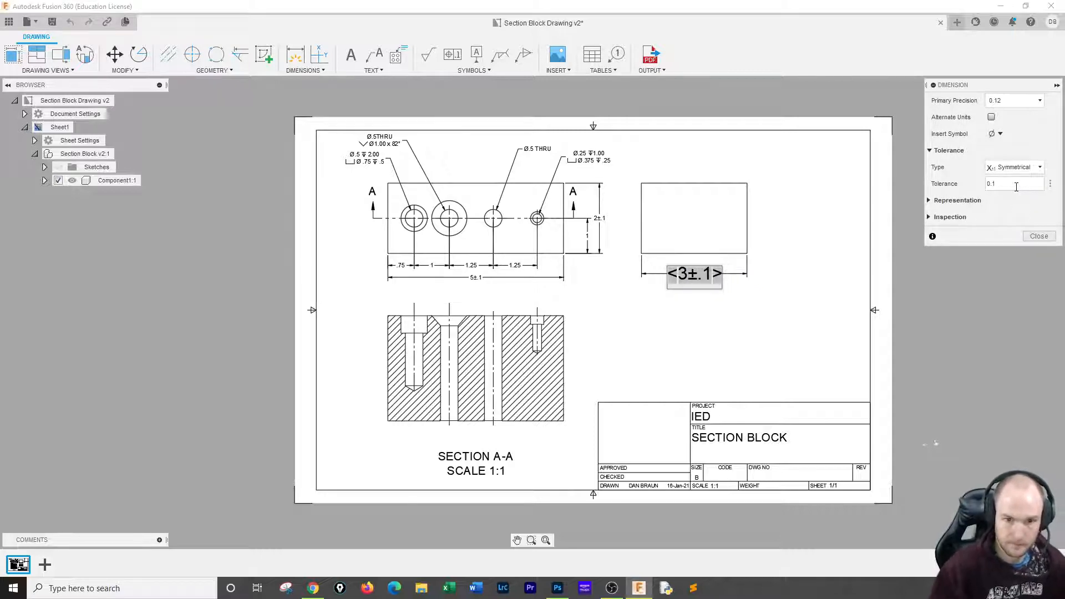
left_click(1039, 236)
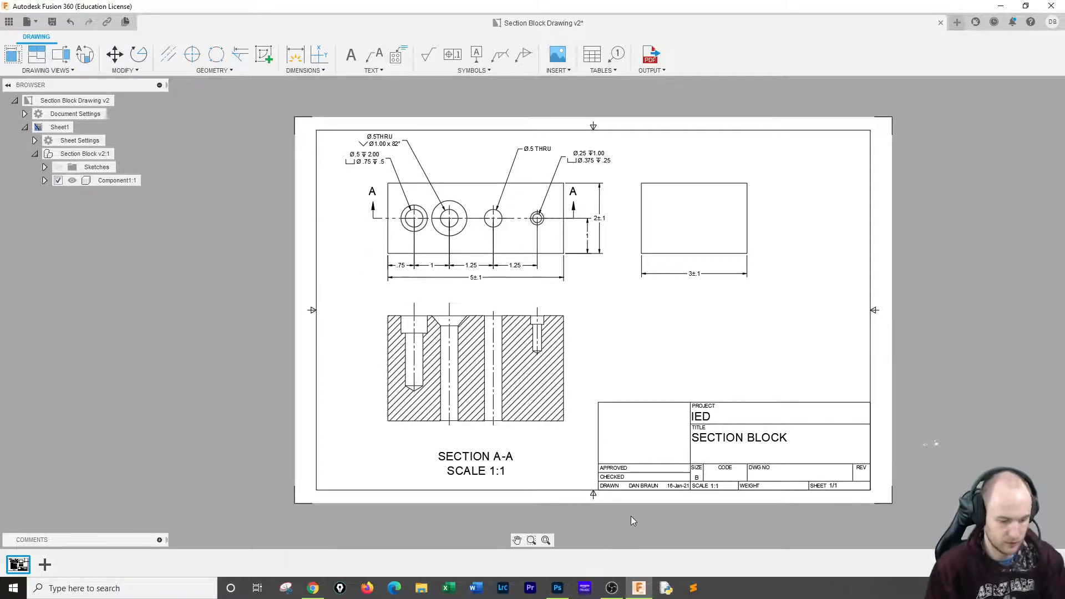
Check the limit requirement in the Google Docs assignment, and give the front view's vertical hole-location dimension a Limit tolerance with lower tolerance 0.00.
key("alt+Tab")
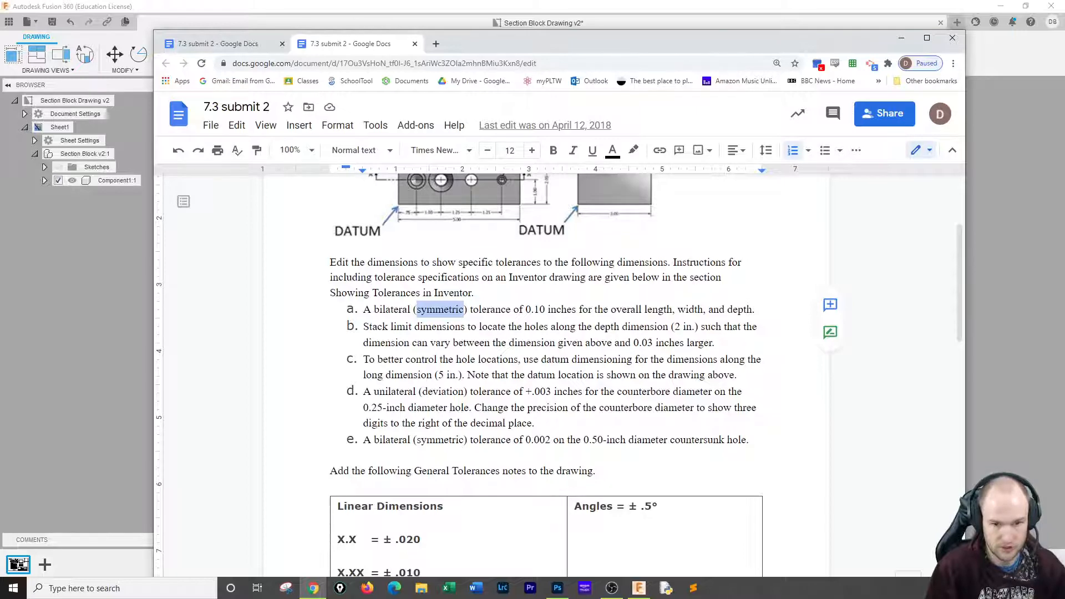
key("alt+Tab")
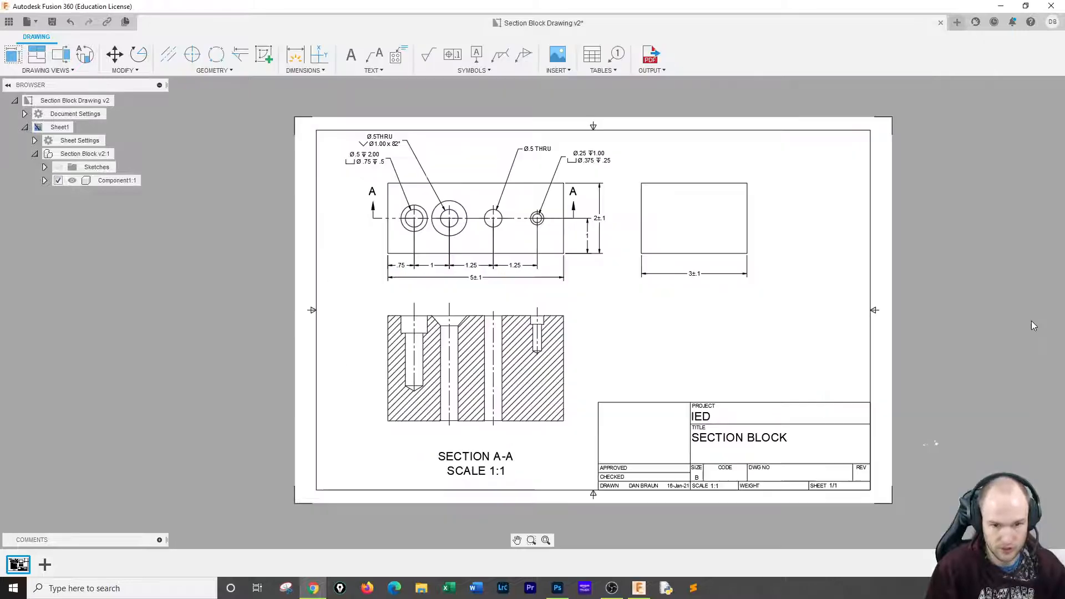
double_click(600, 237)
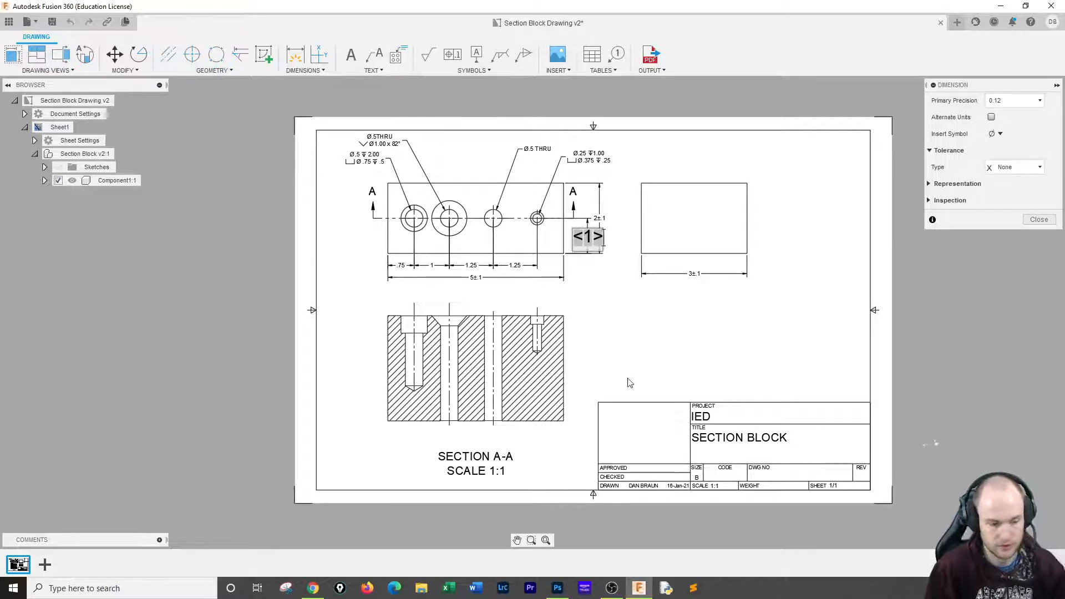
key("alt+Tab")
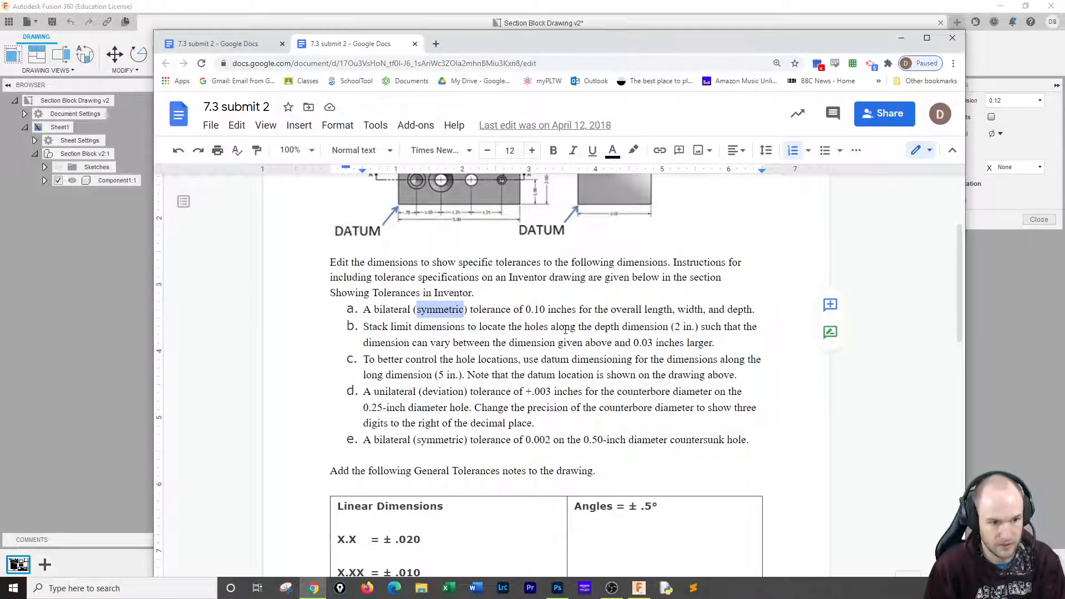
key("alt+Tab")
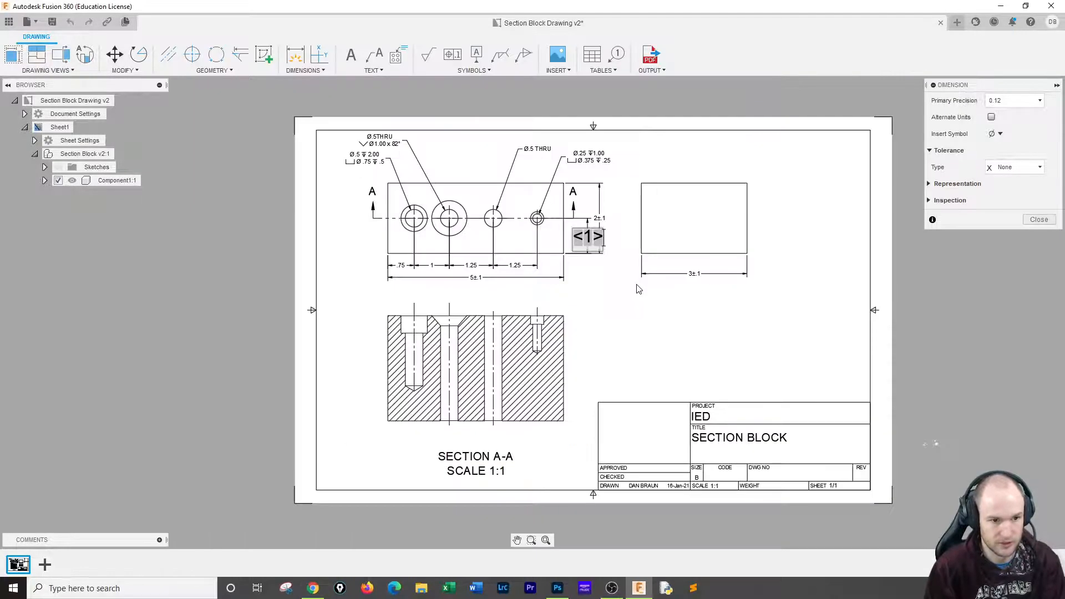
left_click(1014, 167)
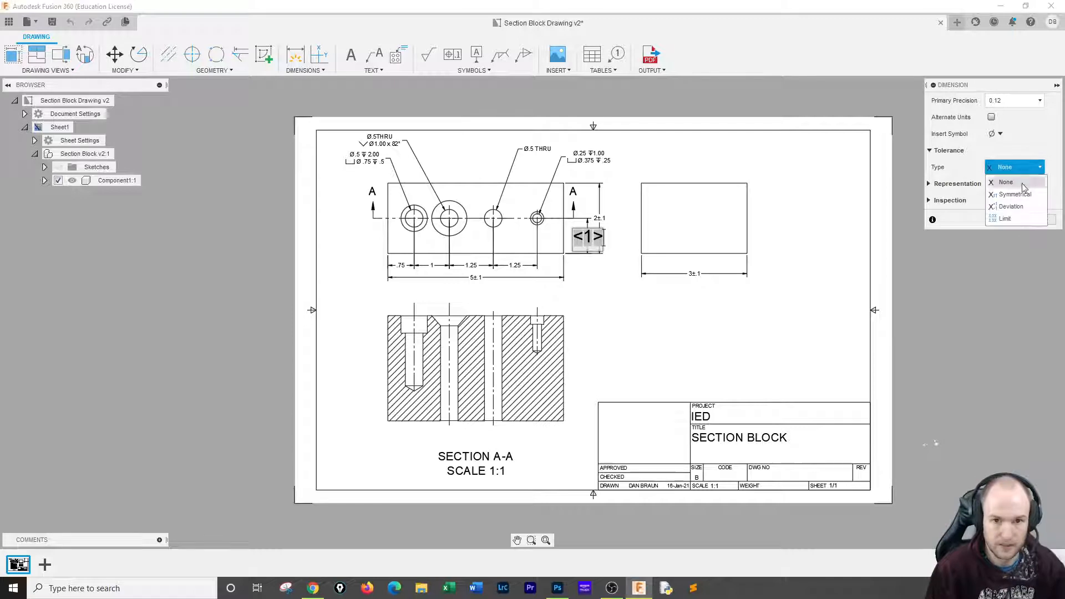
left_click(1015, 217)
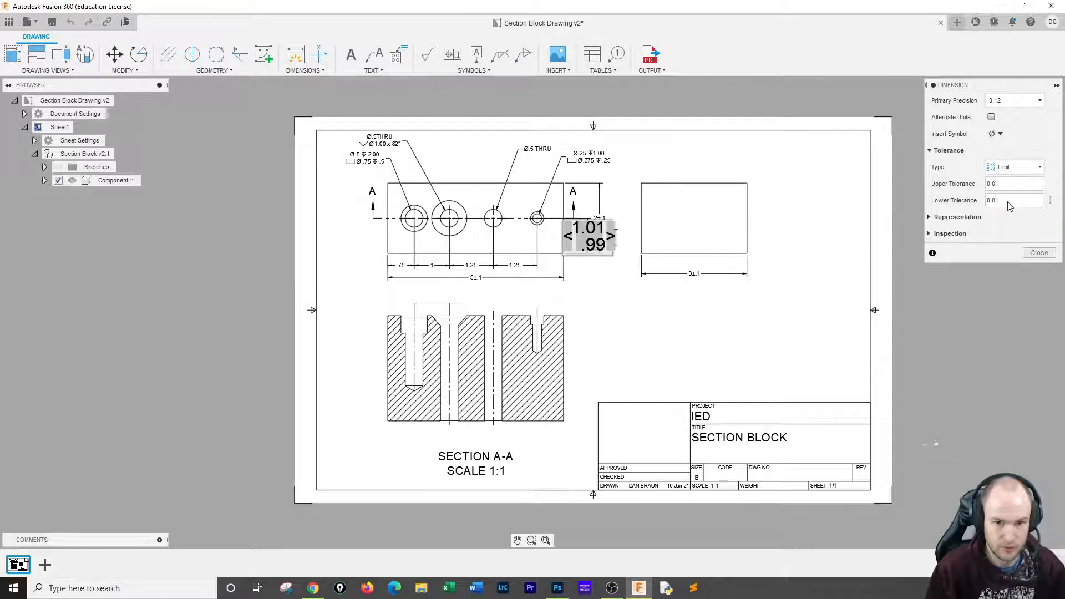
left_click(1008, 202)
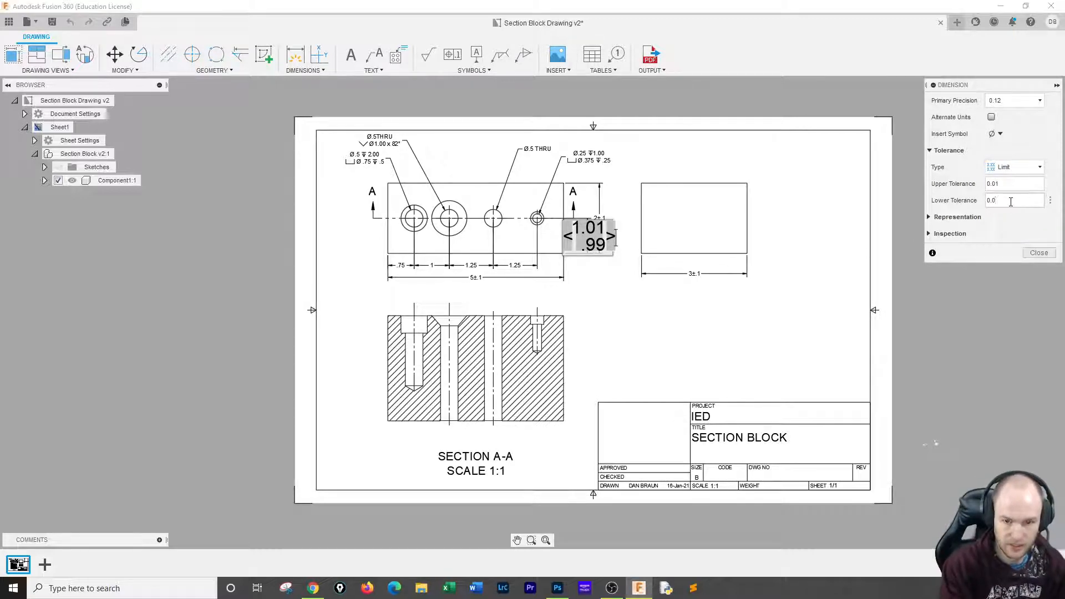
key("Return")
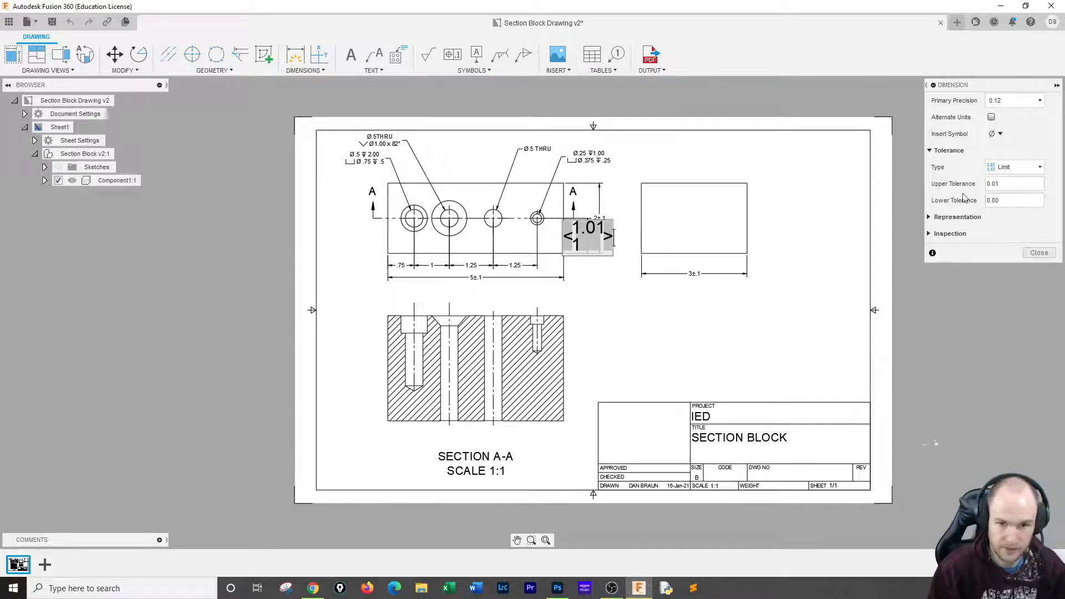
Set the vertical hole-location dimension's upper tolerance to 0.03, recheck the assignment document, and finish editing the dimension.
left_click(1009, 188)
type("3")
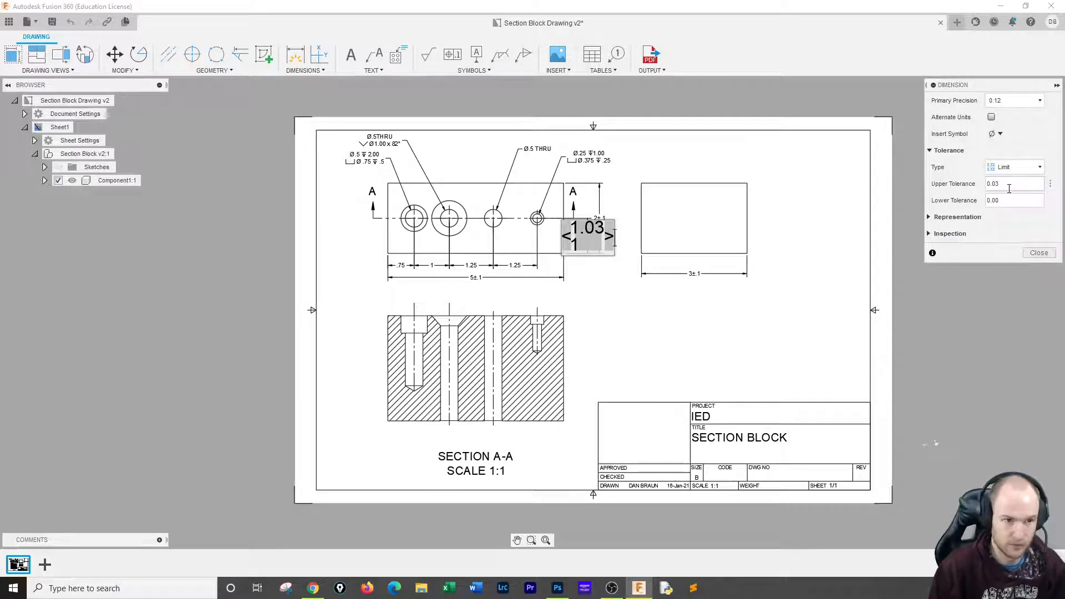
key("alt+Tab")
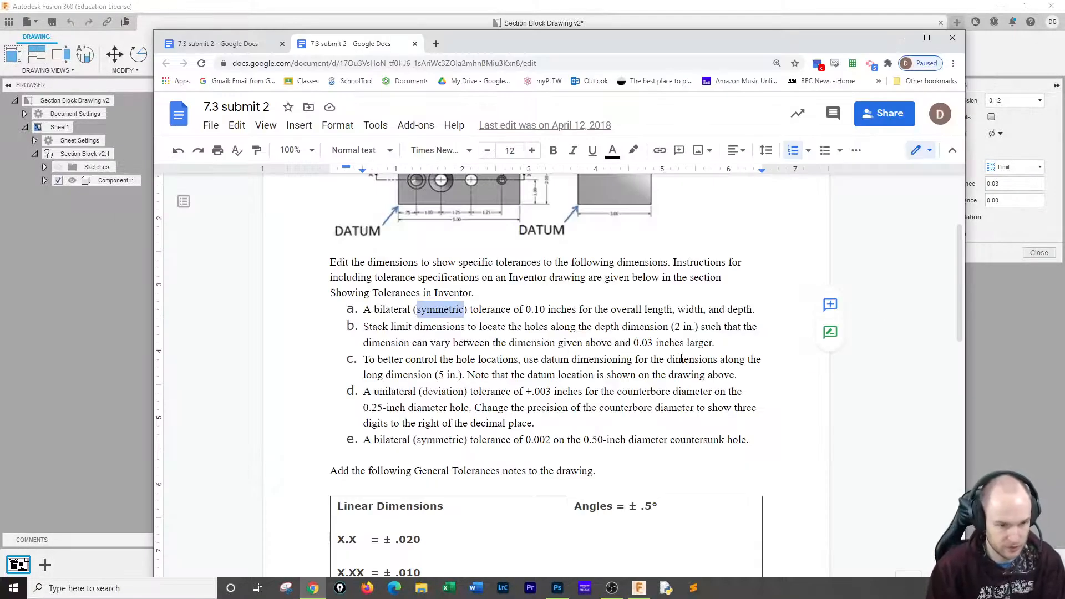
key("alt+Tab")
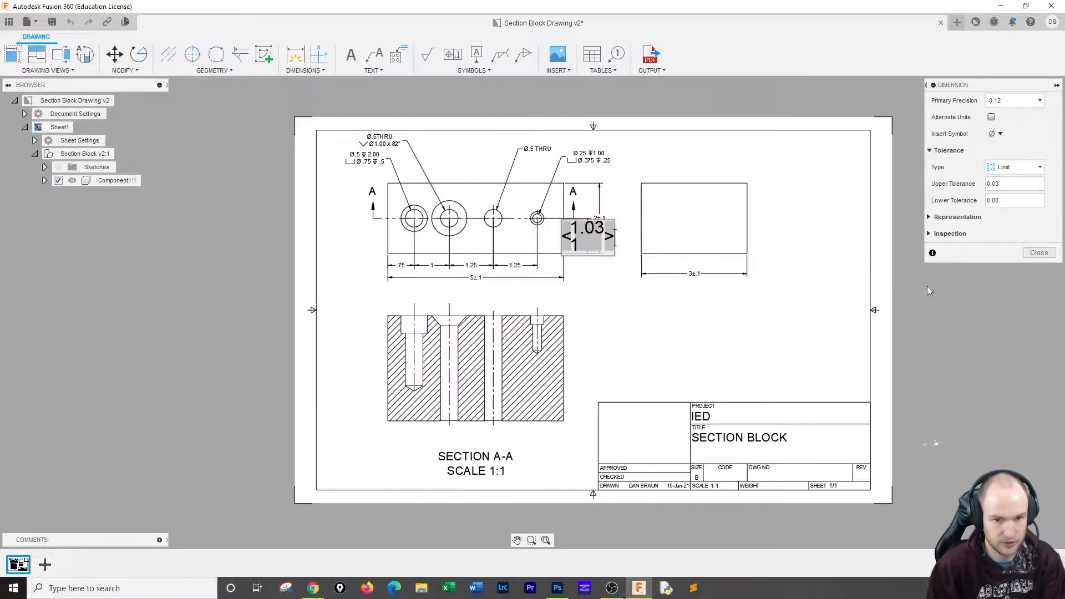
left_click(1035, 254)
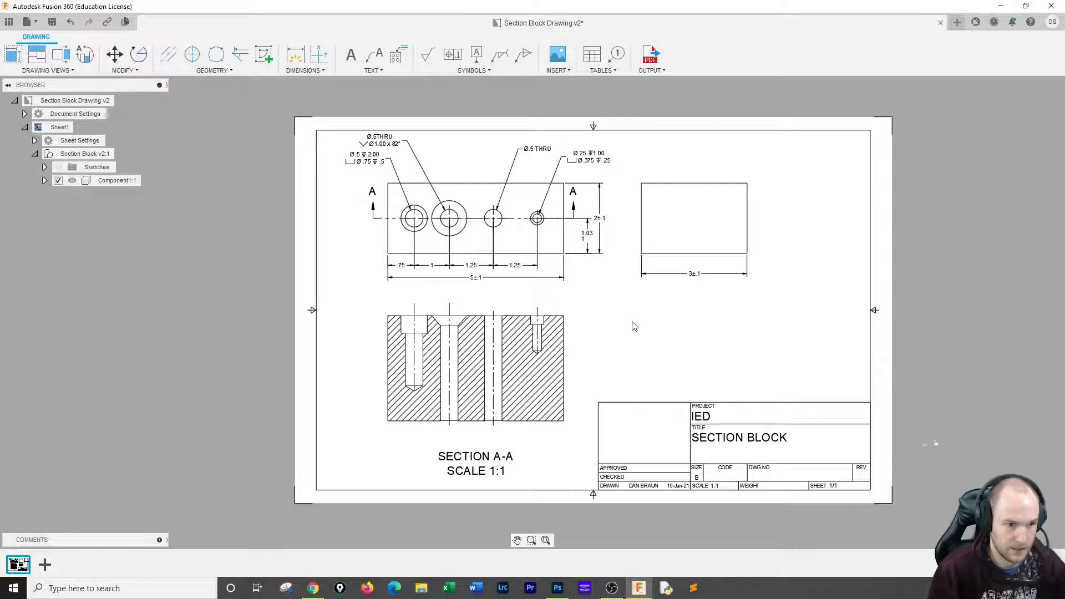
Move the overall length dimension down to just above the section view, away from the chained hole dimensions.
left_click(470, 282)
left_click(387, 278)
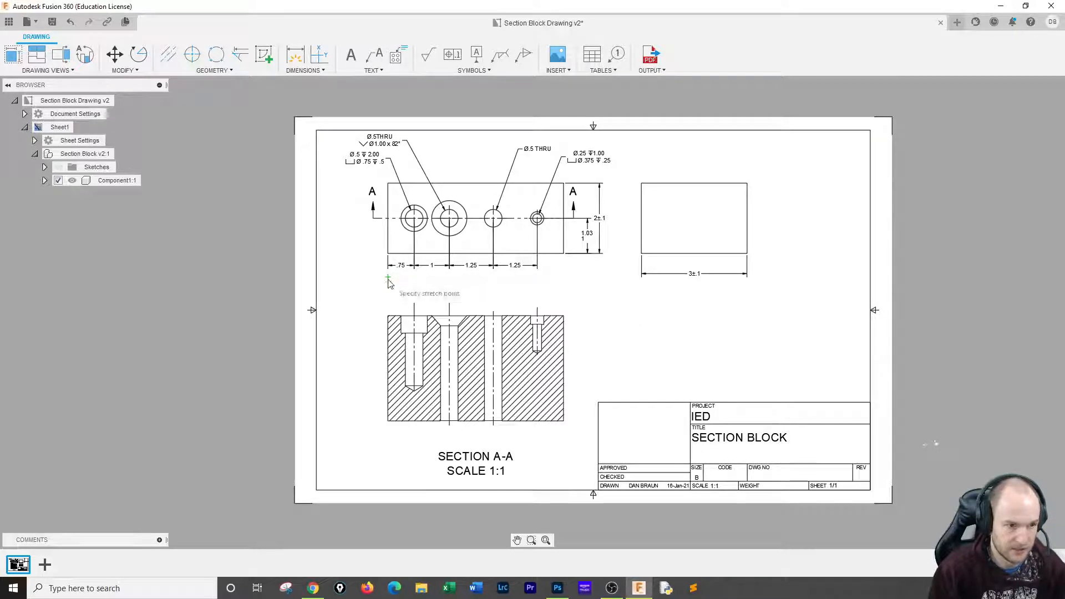
left_click(387, 309)
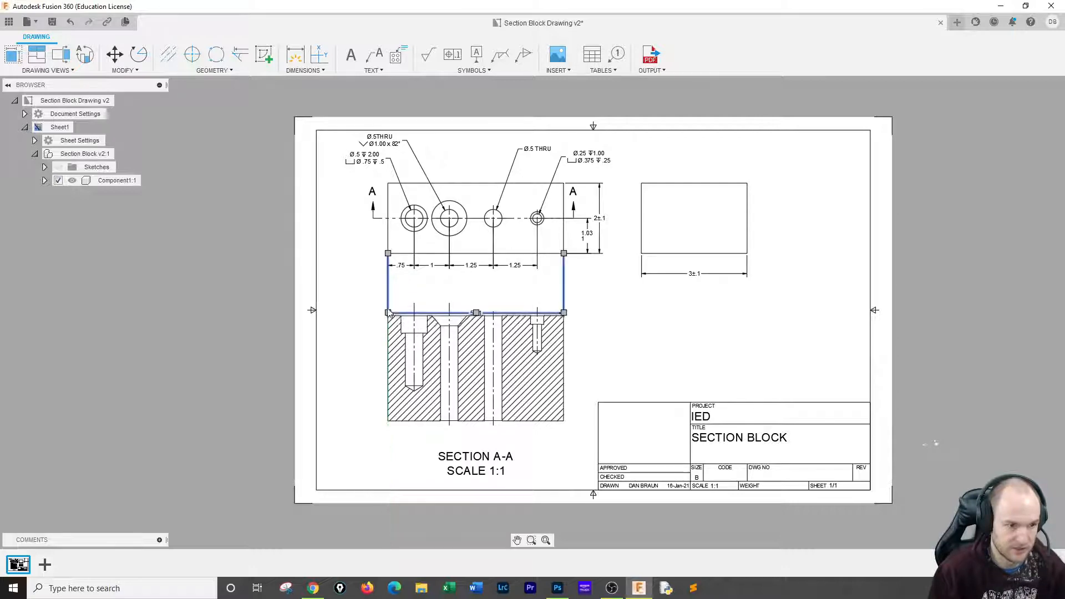
Move the section view down clear of the overall length dimension and place its SECTION A-A label closer beneath it.
left_click(382, 427)
left_click(386, 449)
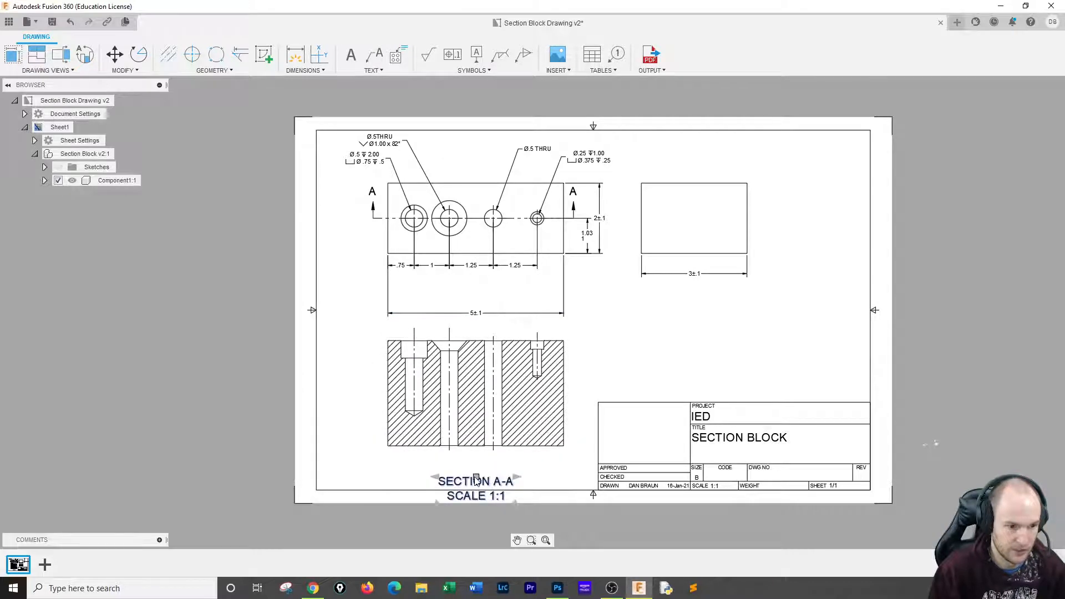
left_click_drag(476, 478, 476, 461)
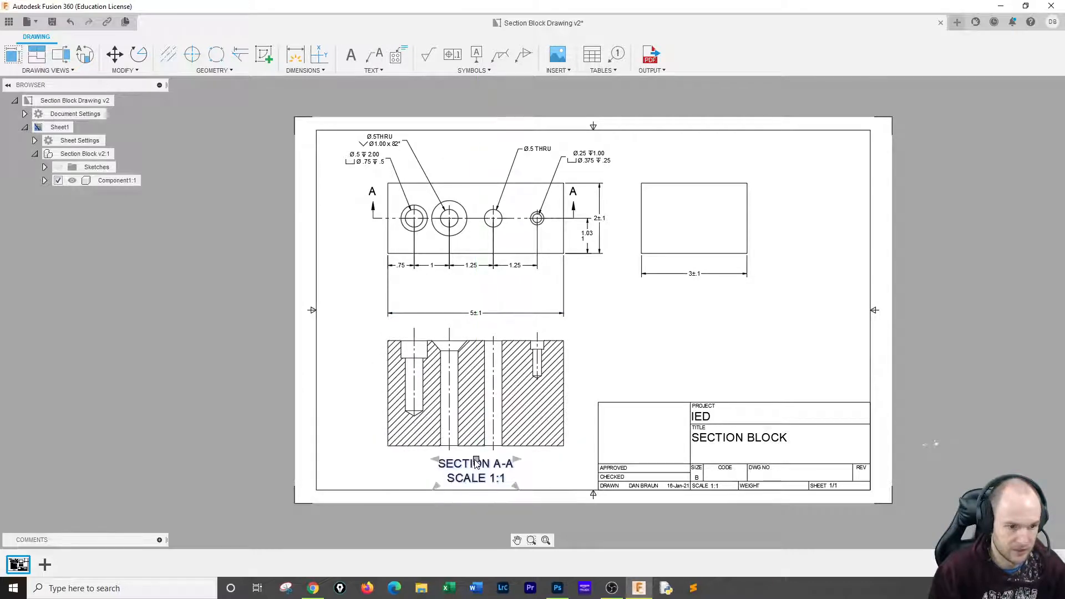
Delete the three chained hole-spacing dimensions below the front view, keeping only the .75 dimension from the edge to the first hole.
left_click(524, 266)
key("Delete")
left_click(484, 267)
key("Delete")
left_click(434, 268)
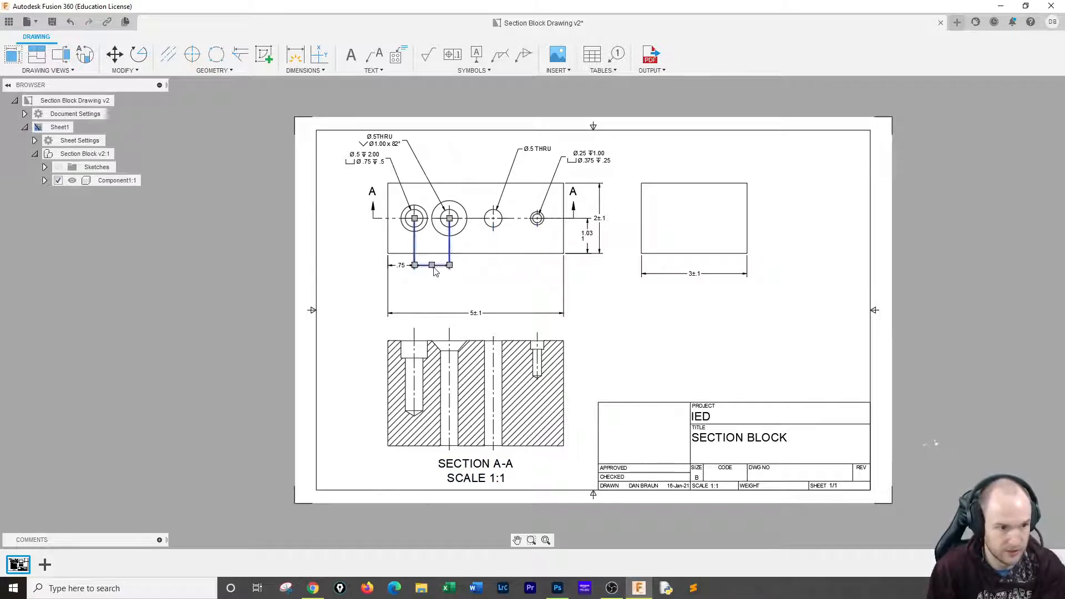
key("Delete")
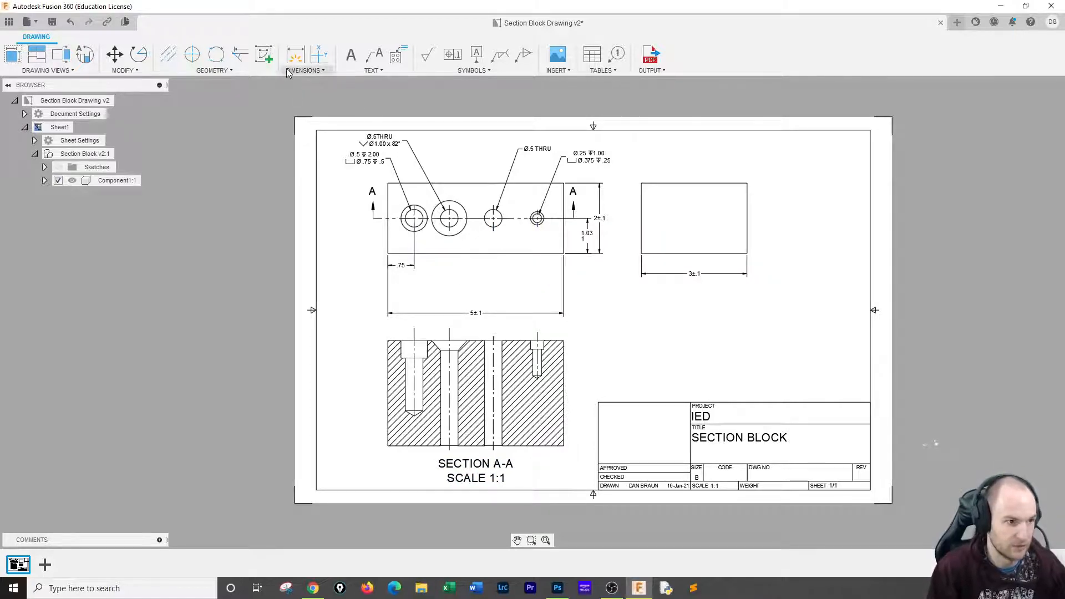
Add baseline dimensions from the .75 dimension to the centres of the second, third and fourth holes in the front view.
left_click(304, 70)
left_click(316, 168)
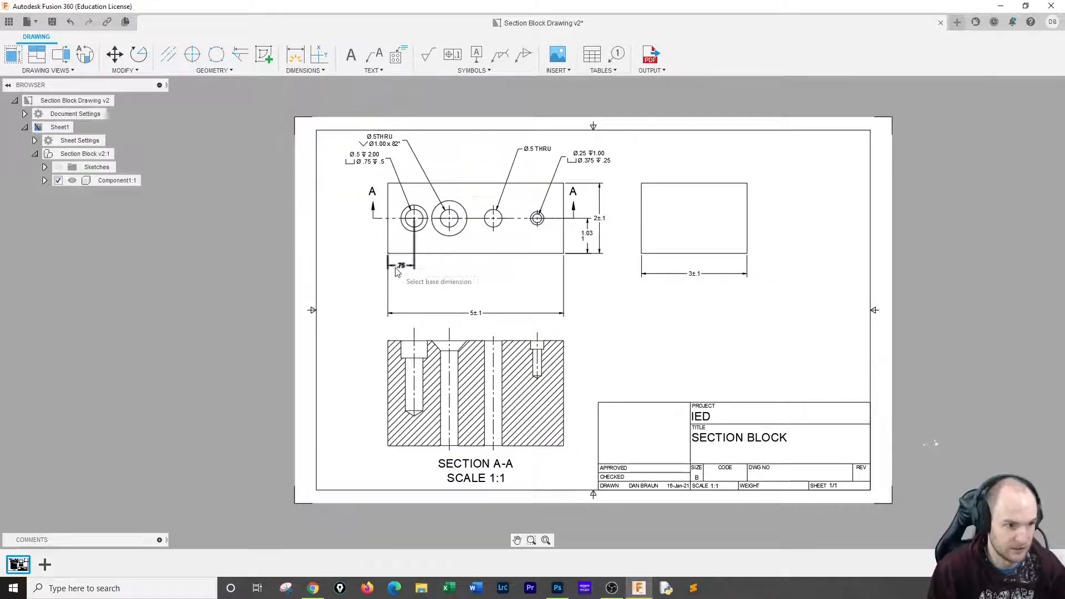
left_click(397, 268)
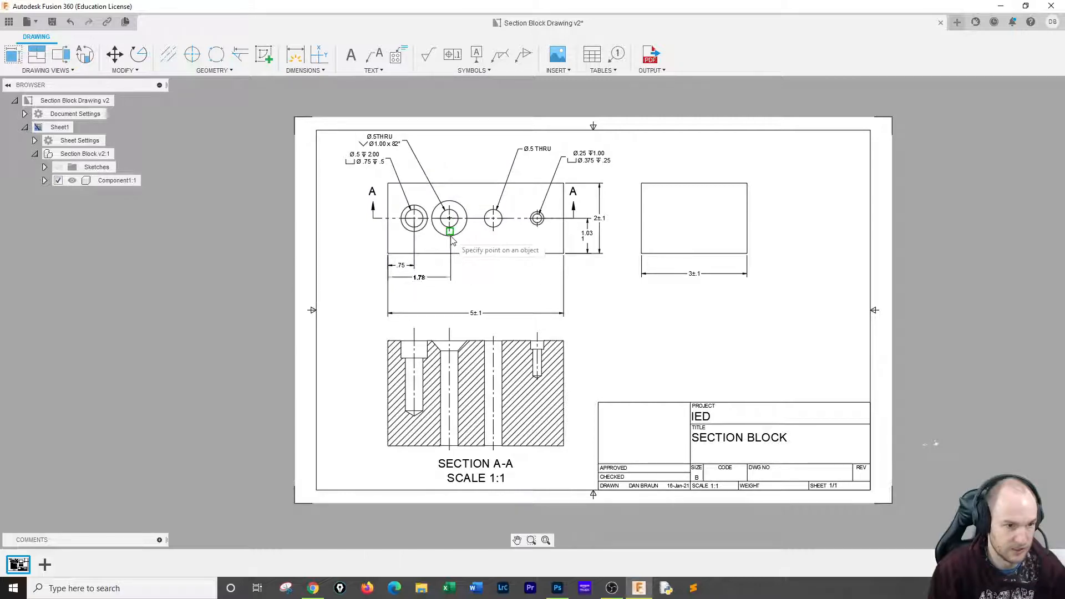
left_click(451, 237)
left_click(494, 233)
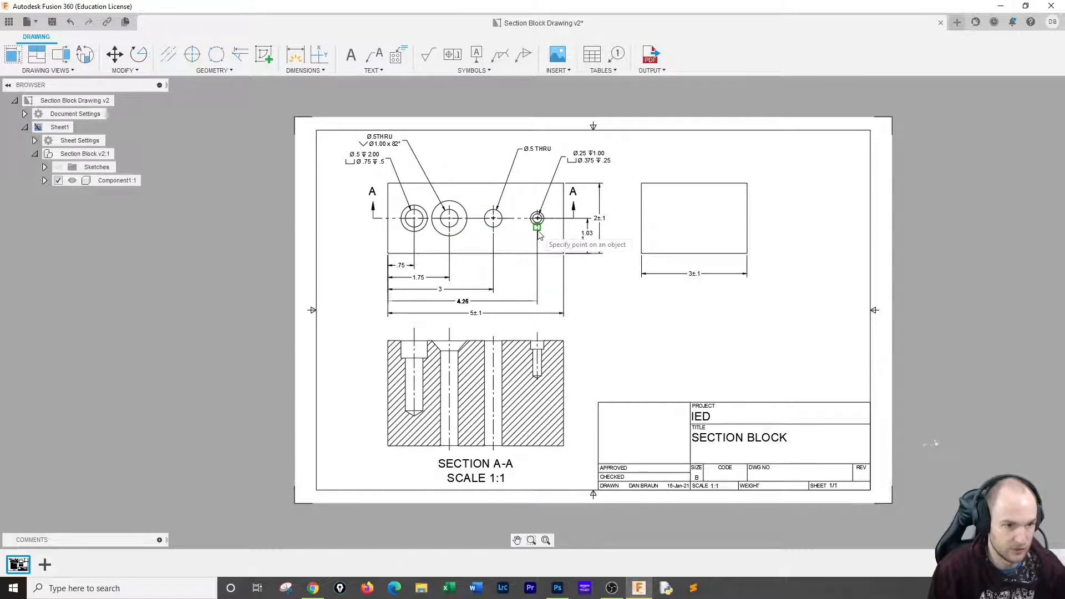
left_click(538, 234)
right_click(607, 305)
left_click(638, 318)
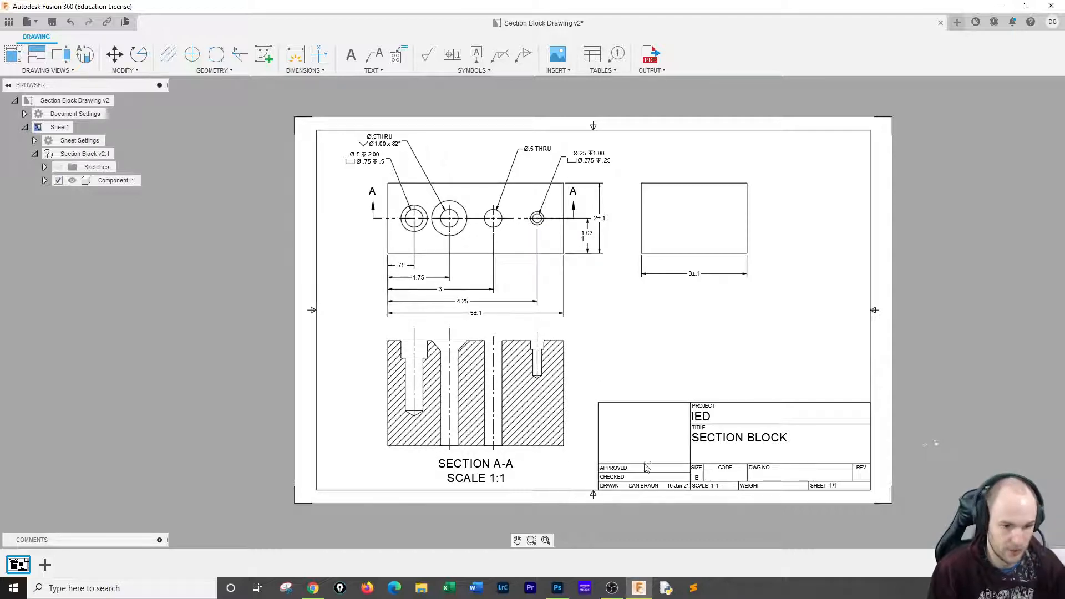
Check item d in the Google Docs assignment, and give the Ø.25 counterbored hole callout a Deviation tolerance with lower tolerance 0.00.
left_click(312, 588)
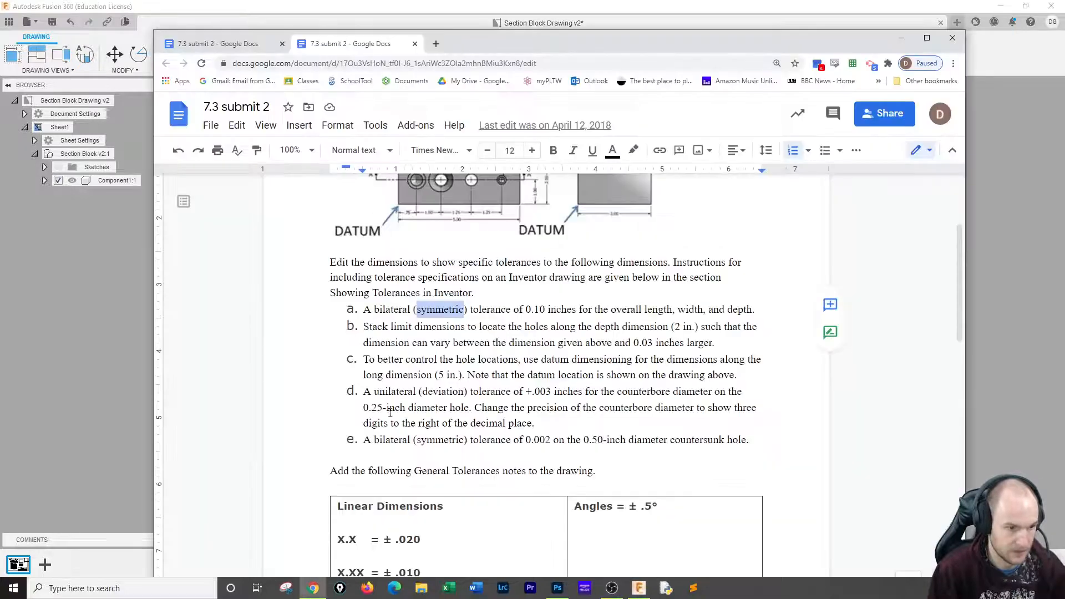
left_click(376, 360)
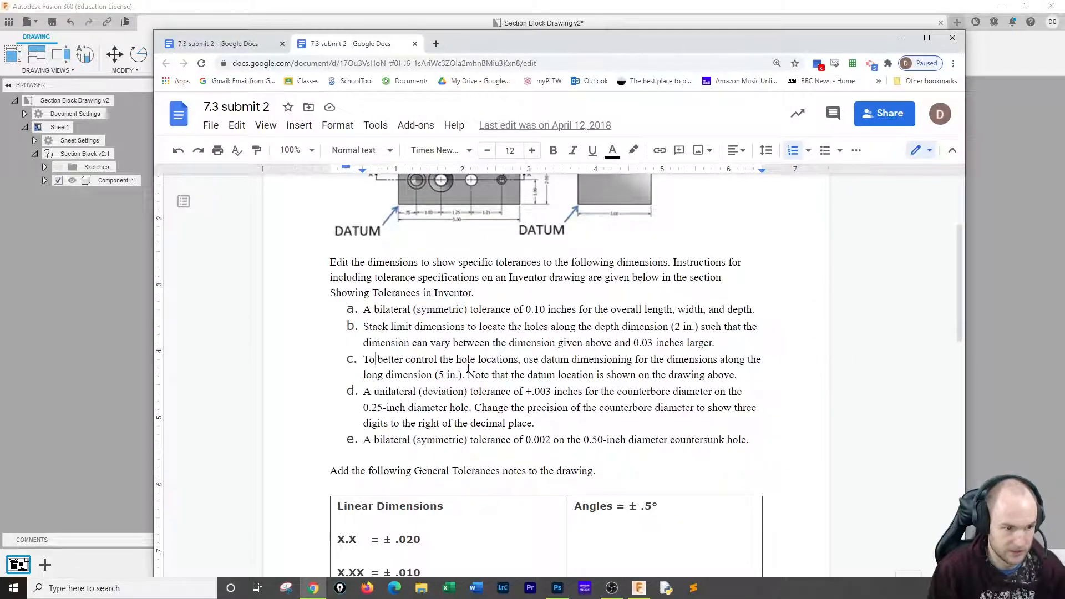
left_click_drag(373, 392, 465, 394)
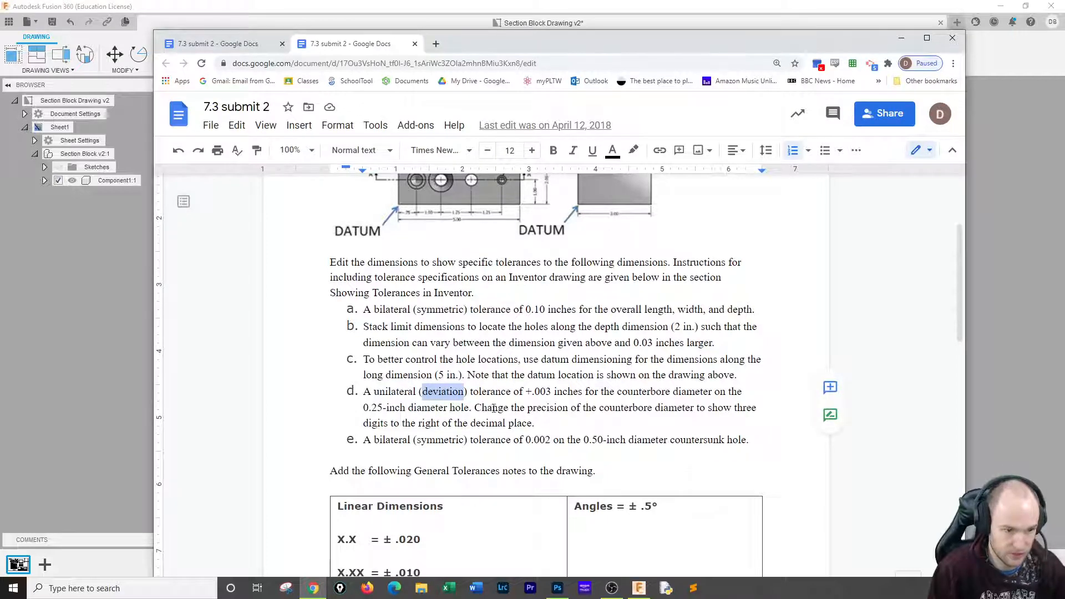
left_click_drag(526, 392, 556, 392)
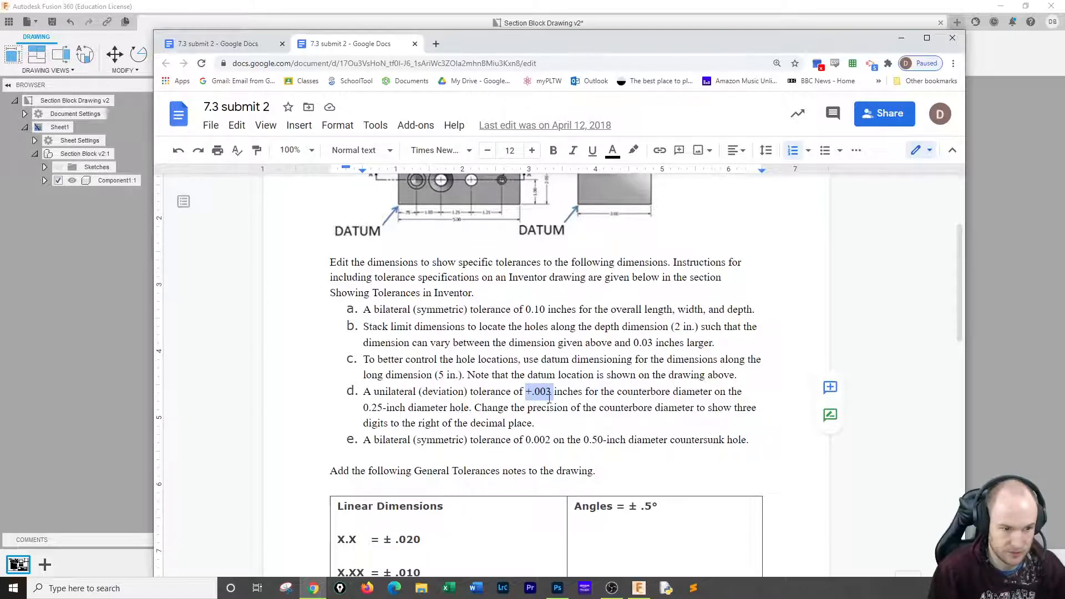
left_click(106, 113)
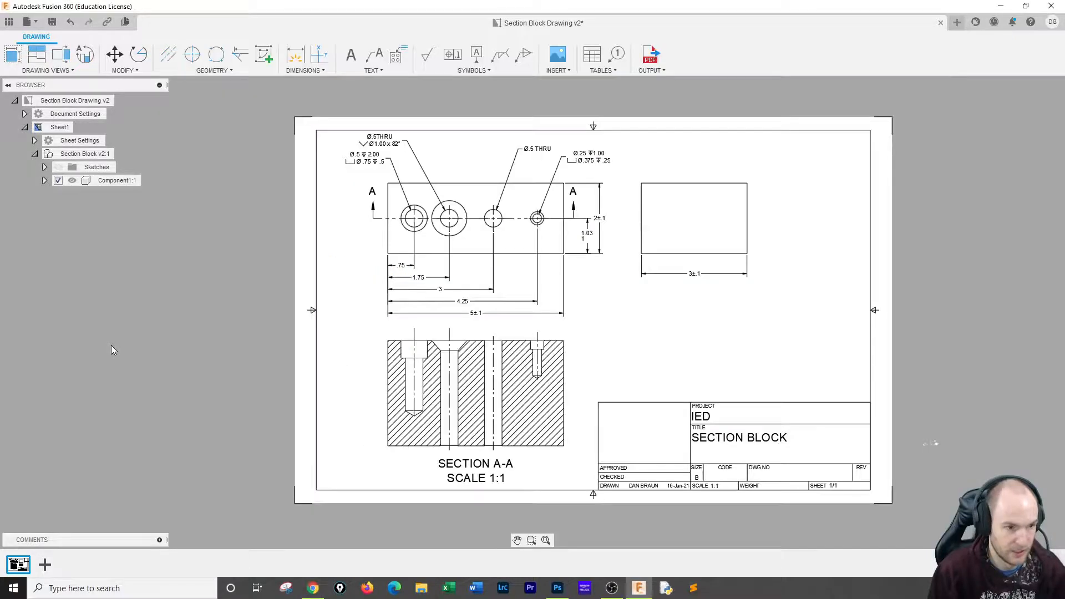
double_click(573, 164)
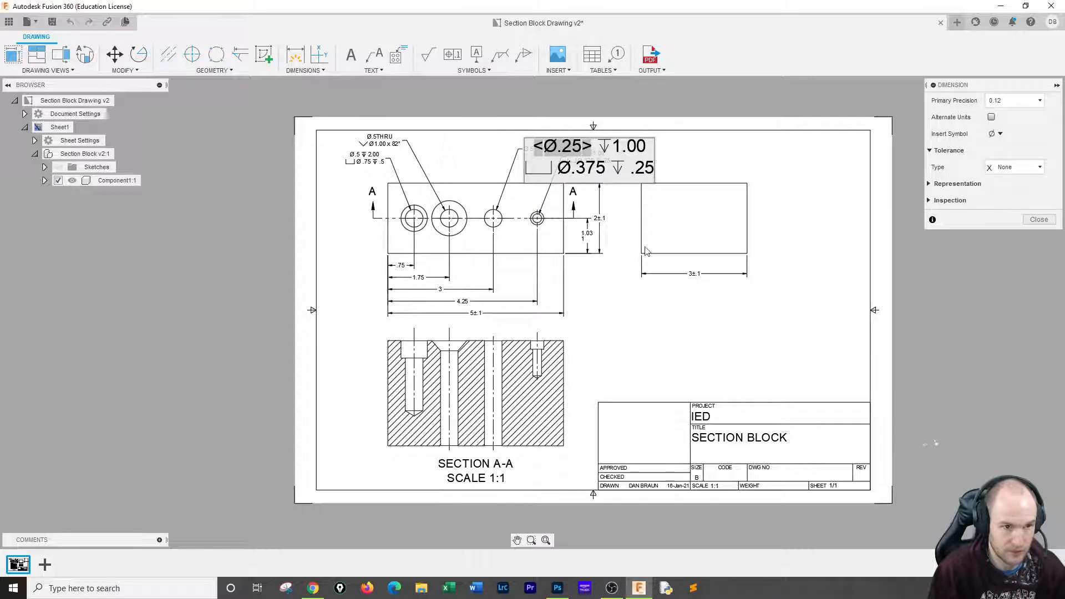
left_click(1005, 167)
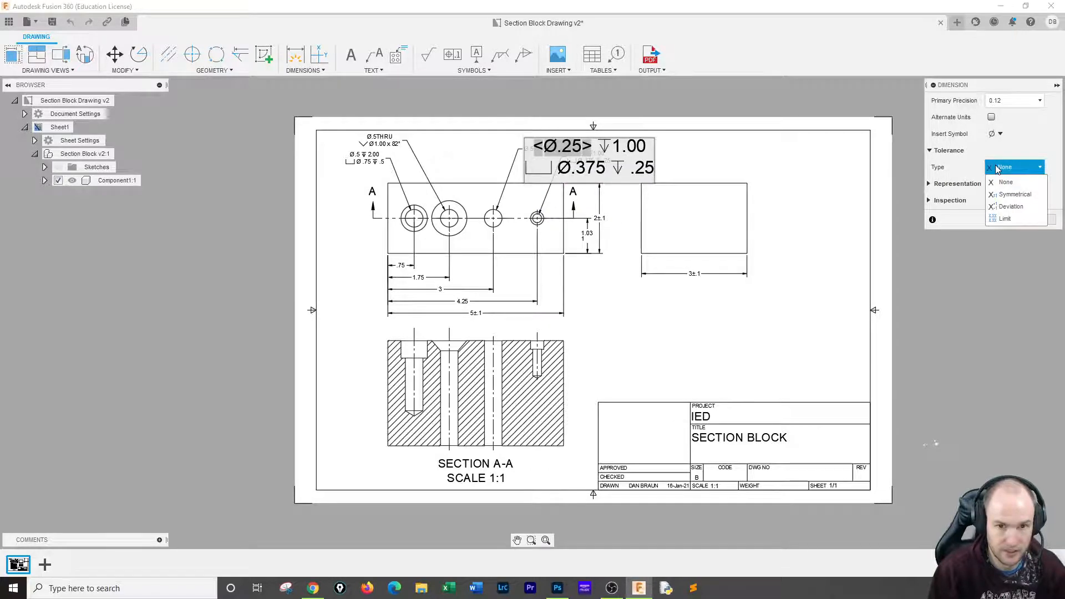
left_click(1010, 206)
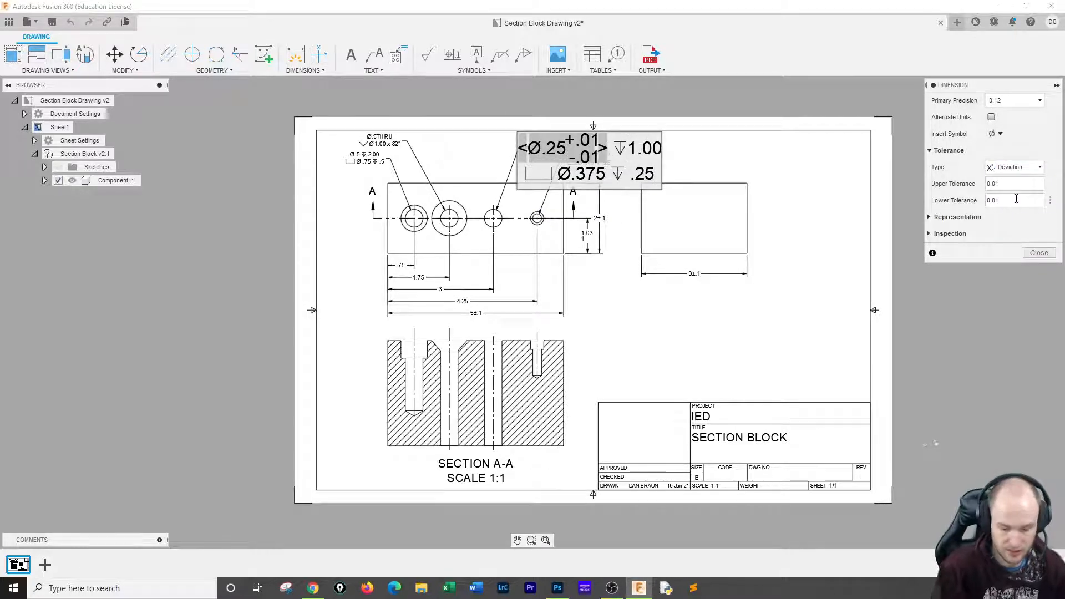
key("BackSpace")
type("0")
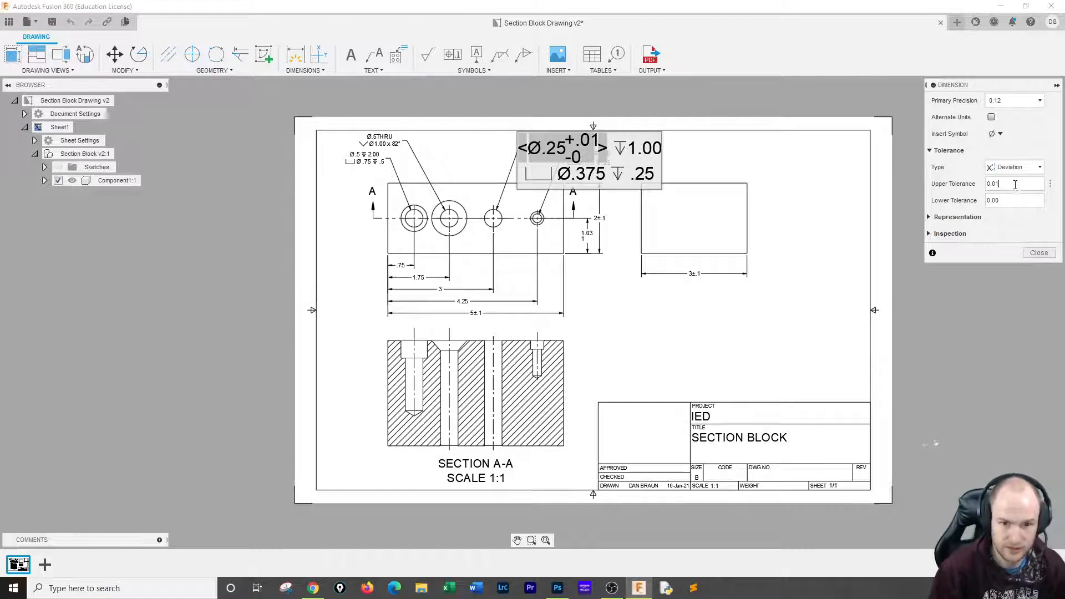
Set the Ø.25 hole callout's primary precision to 0.123 and give it a Symmetrical tolerance of 0.003.
left_click(1021, 101)
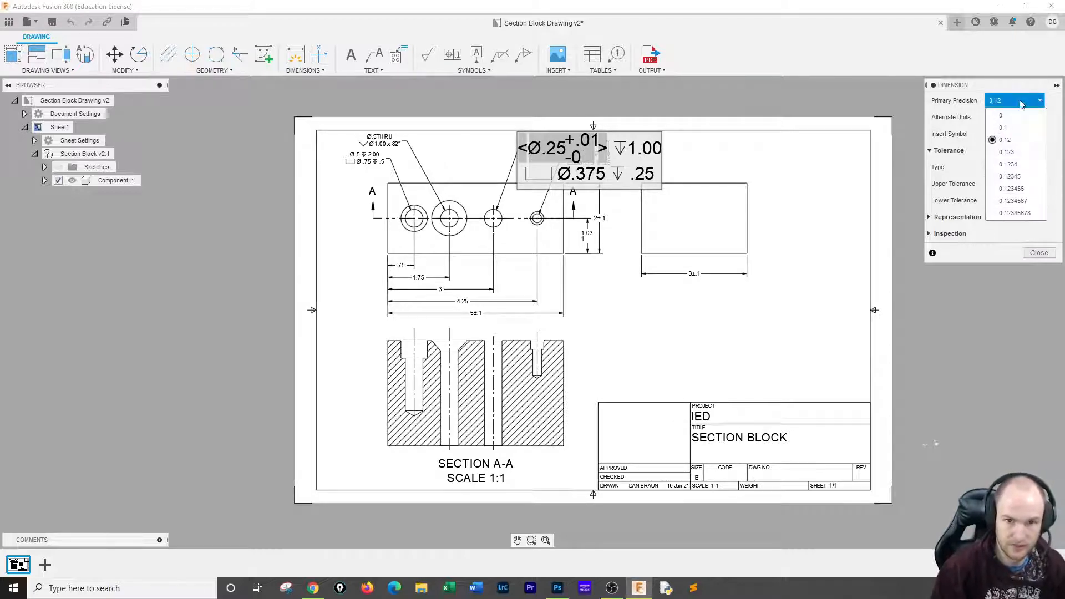
left_click(1006, 152)
left_click(1015, 183)
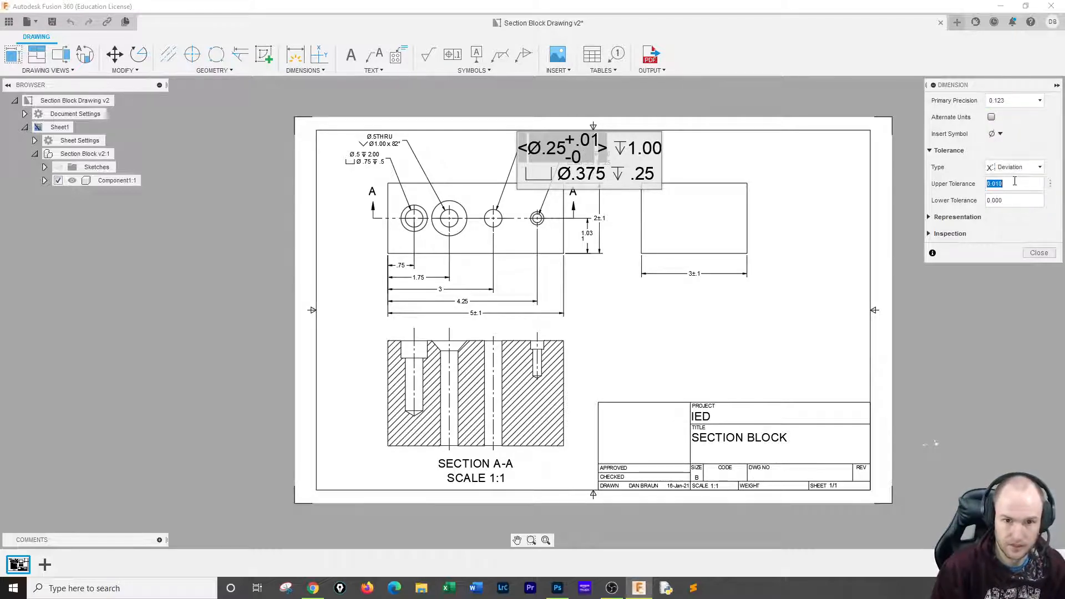
key("BackSpace")
key("BackSpace")
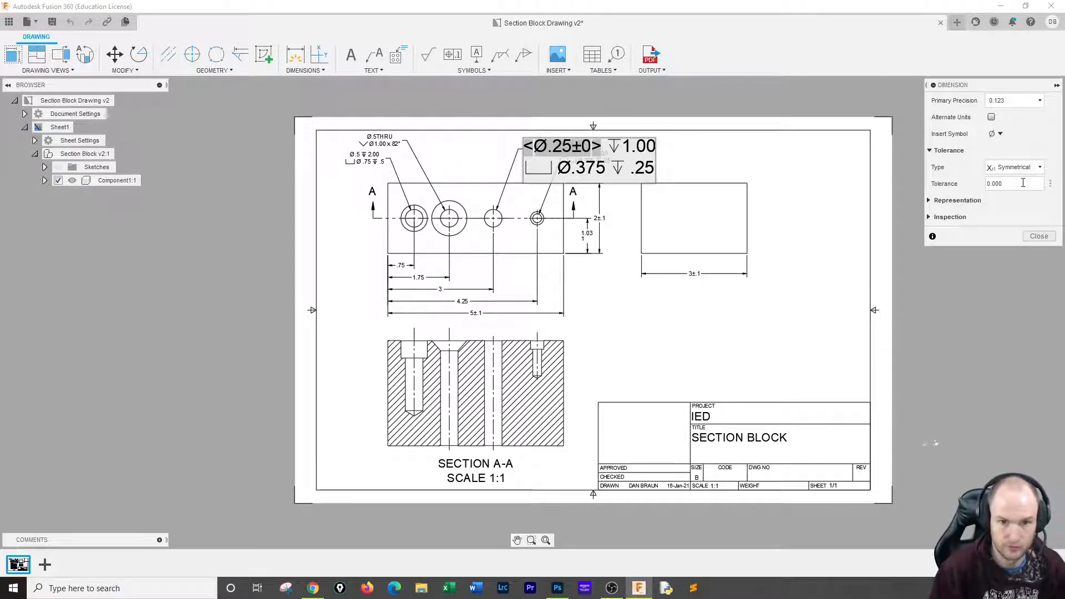
key("BackSpace")
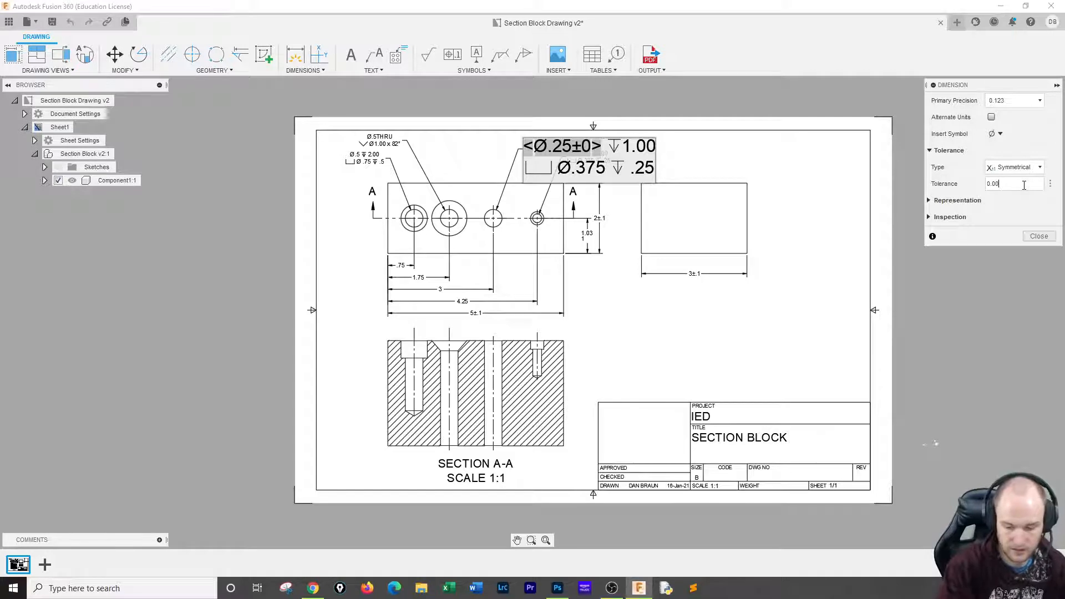
type("3")
Switch the Ø.25 hole callout's tolerance to Deviation with lower tolerance 0.000, and finish editing the callout.
left_click(1020, 167)
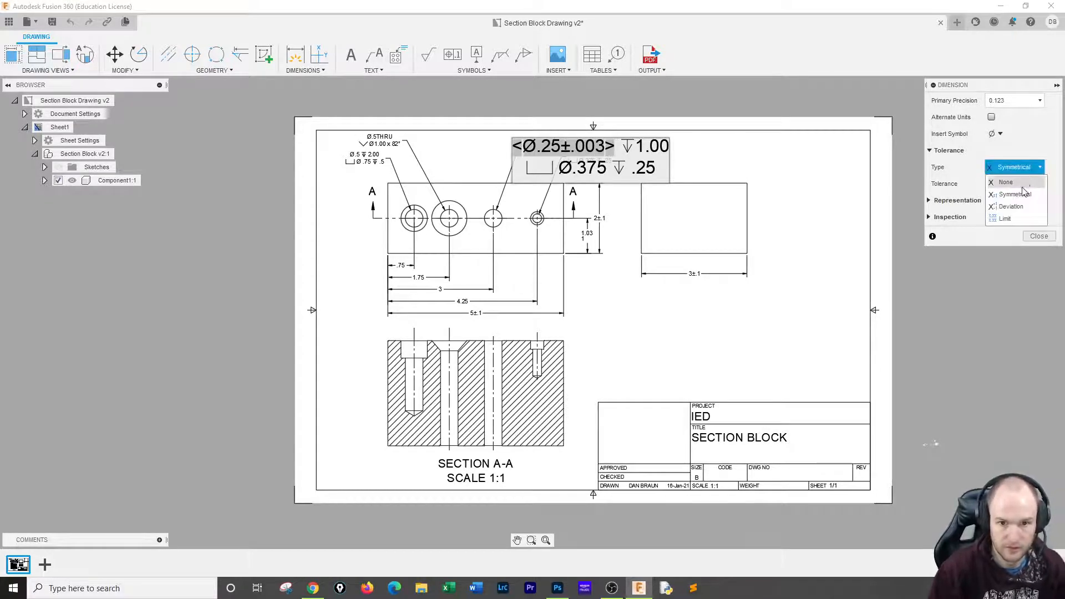
left_click(1021, 210)
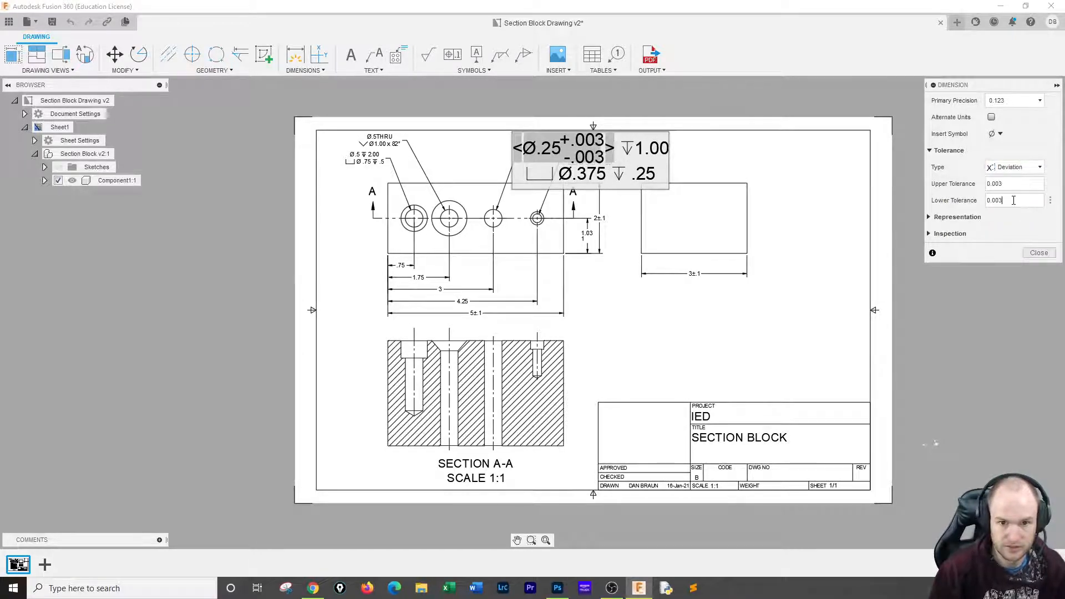
key("Return")
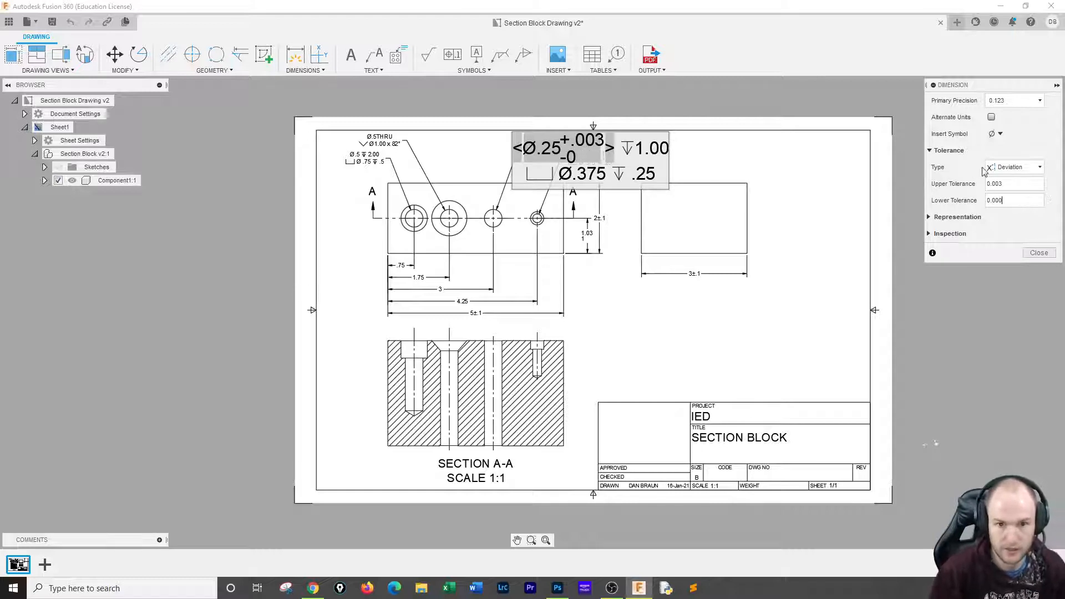
left_click(1039, 253)
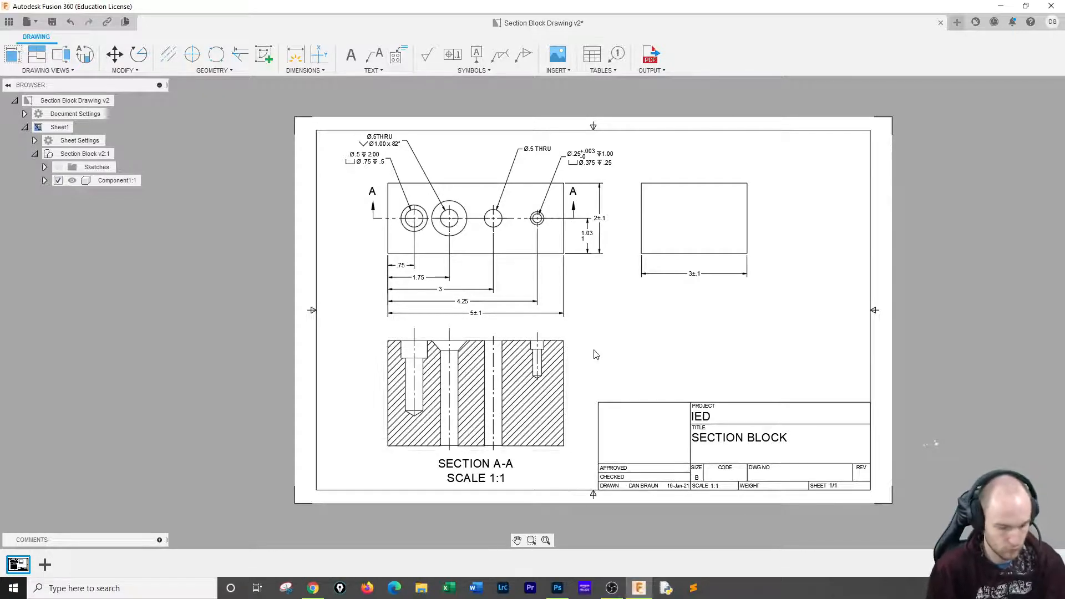
Check item e in the assignment document, and apply a Symmetrical tolerance of 0.002 to the Ø.5 counterbored hole callout.
key("alt+Tab")
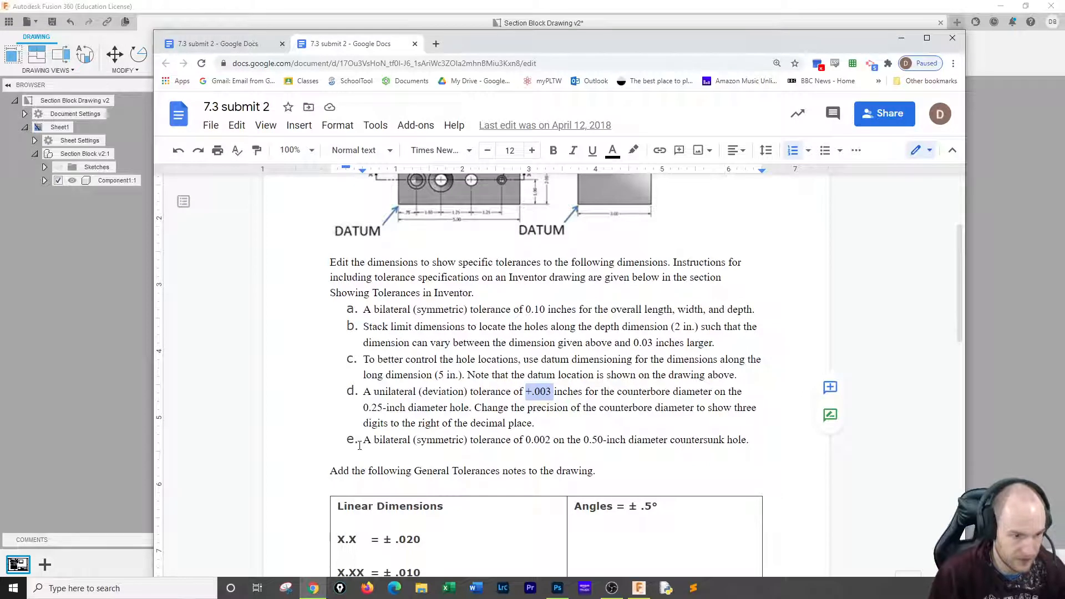
left_click_drag(360, 441, 678, 449)
left_click(674, 431)
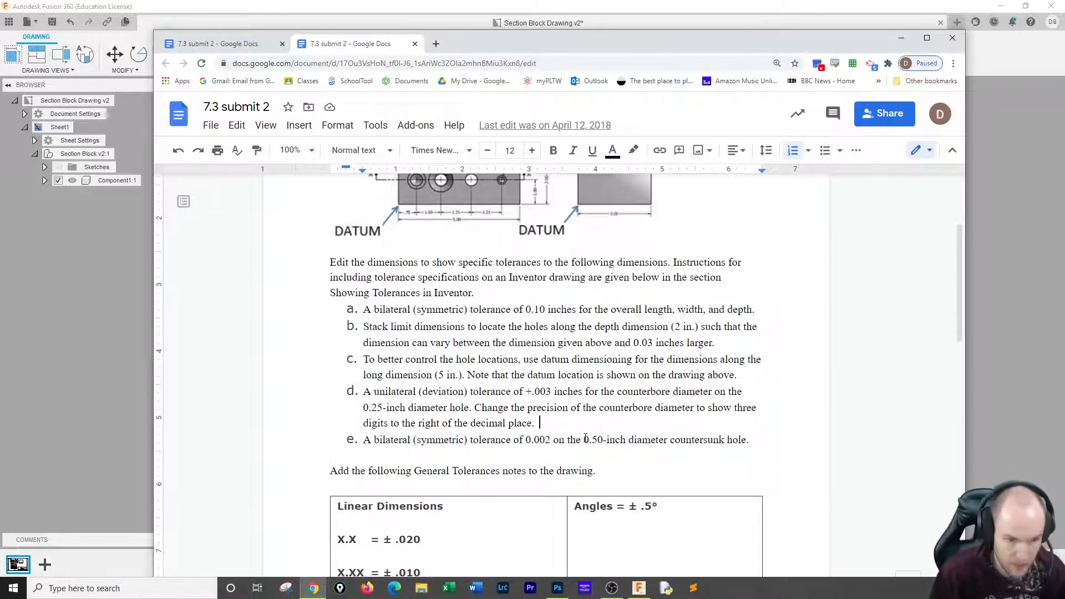
left_click(1011, 341)
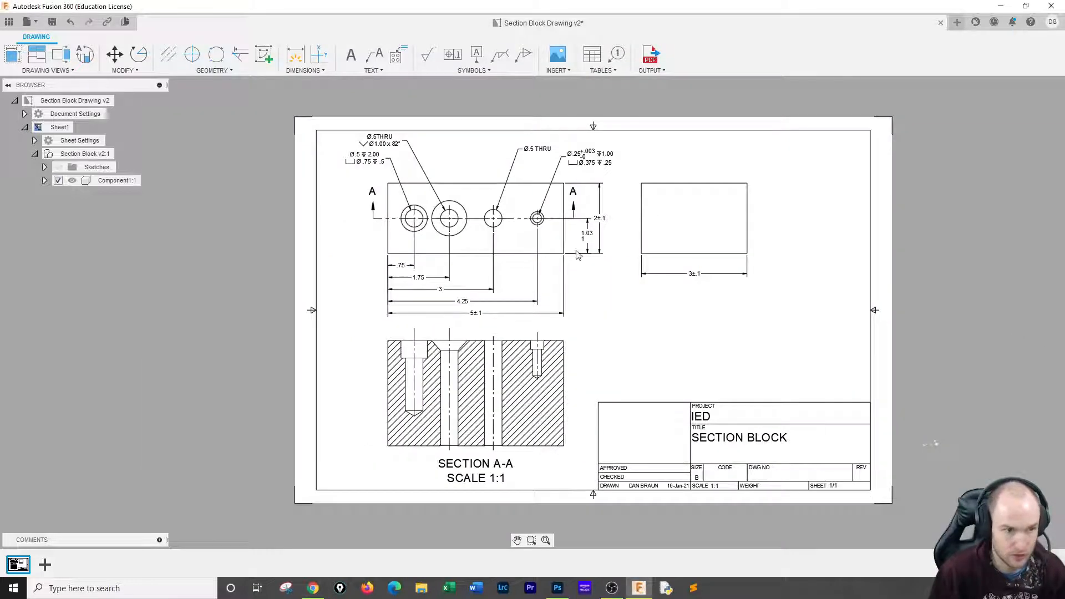
double_click(364, 157)
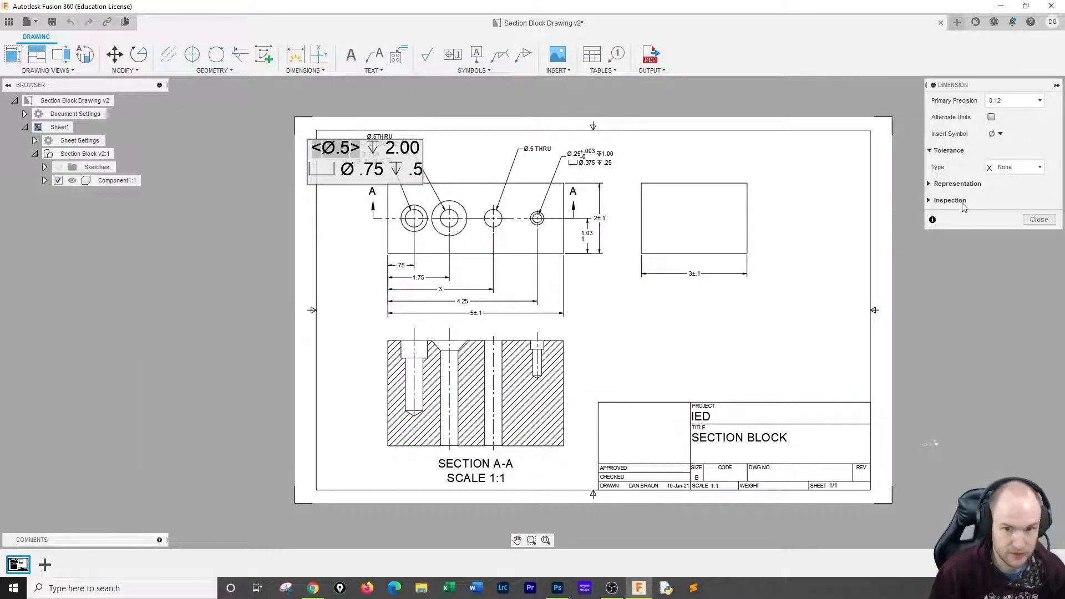
left_click(1007, 167)
left_click(1011, 195)
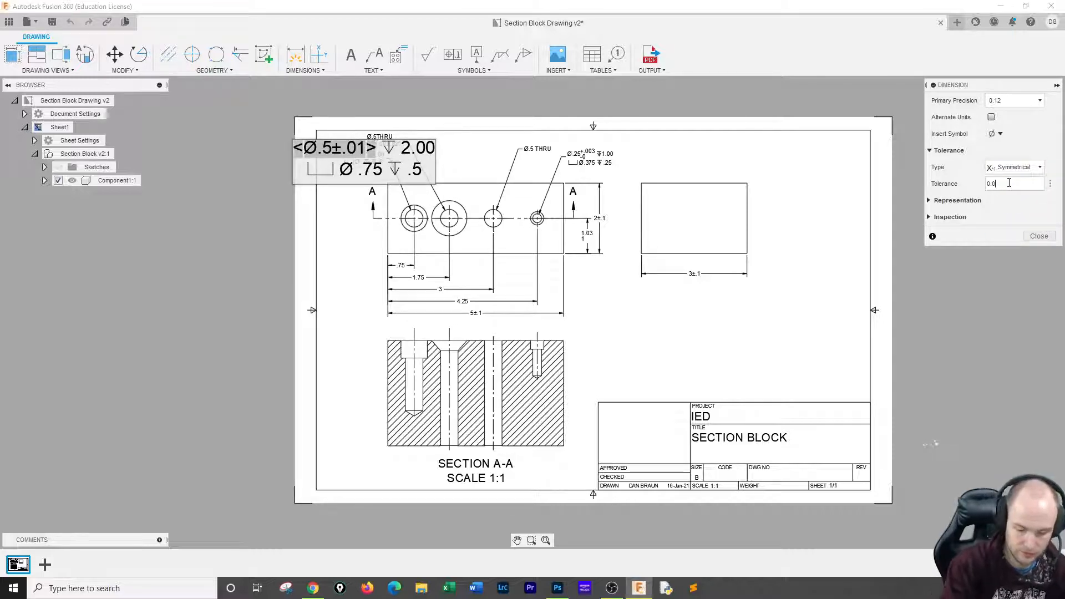
type("02")
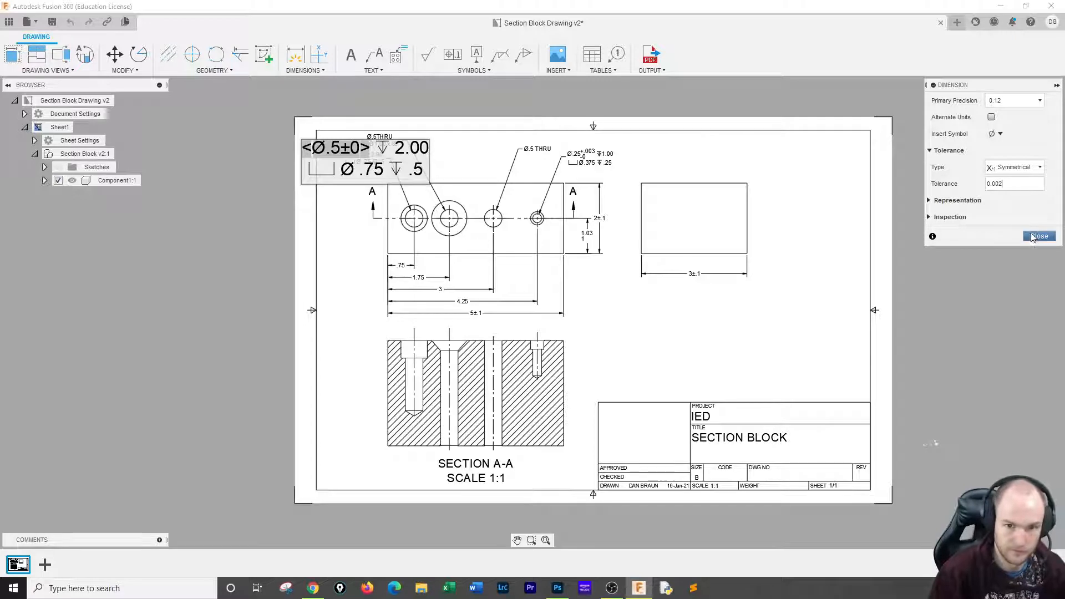
left_click(1036, 238)
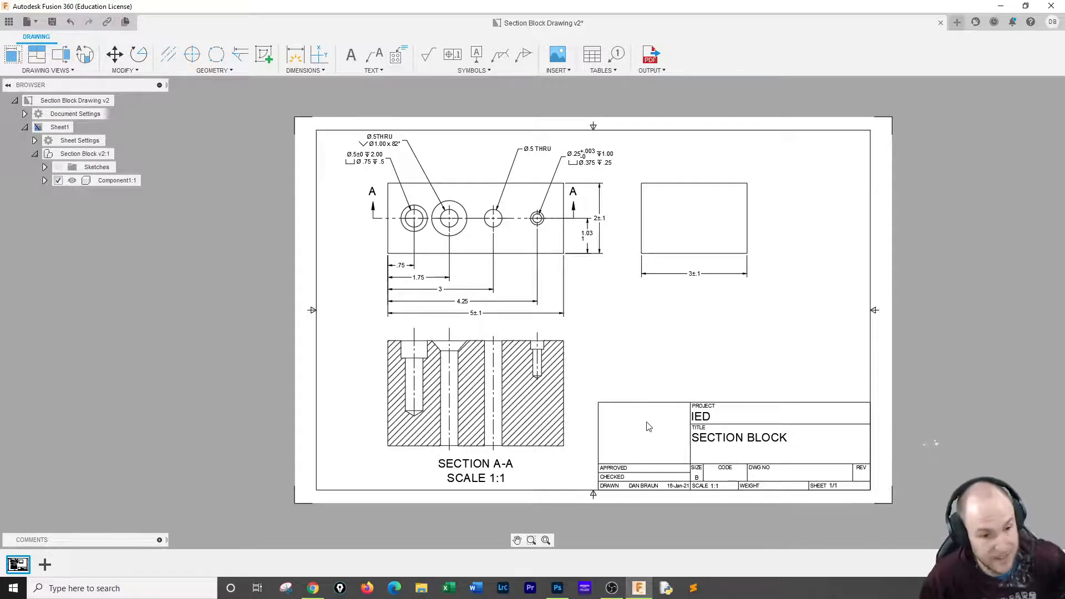
Copy the General Tolerances table with Linear Dimensions and Angles from the 7.3 submit 2 document in Google Docs.
left_click(313, 588)
scroll(452, 448, "down", 3)
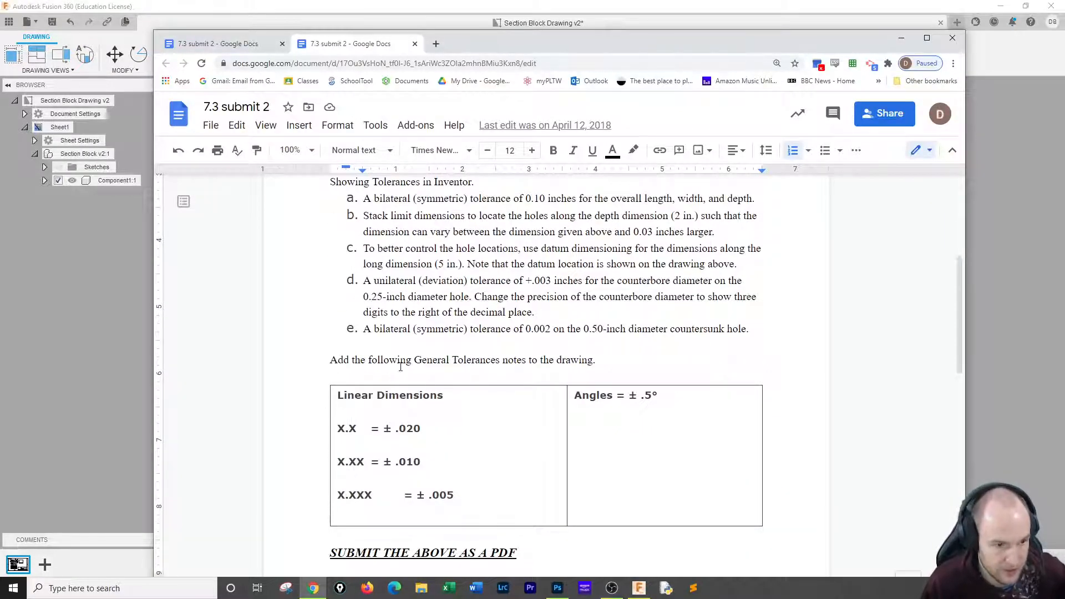
left_click_drag(339, 394, 652, 430)
right_click(651, 430)
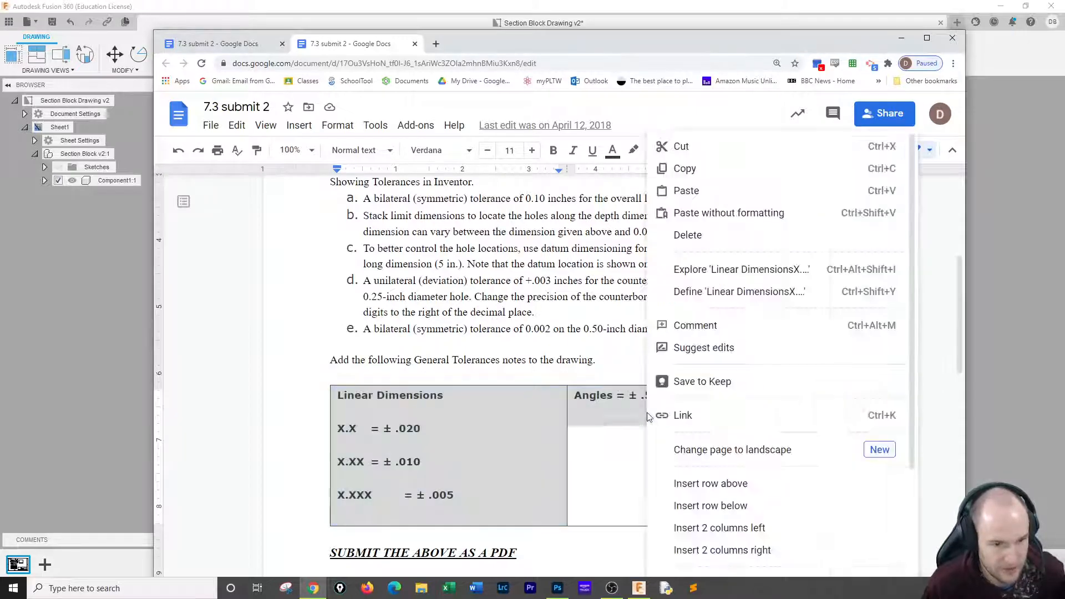
left_click(322, 382)
left_click_drag(322, 383, 403, 453)
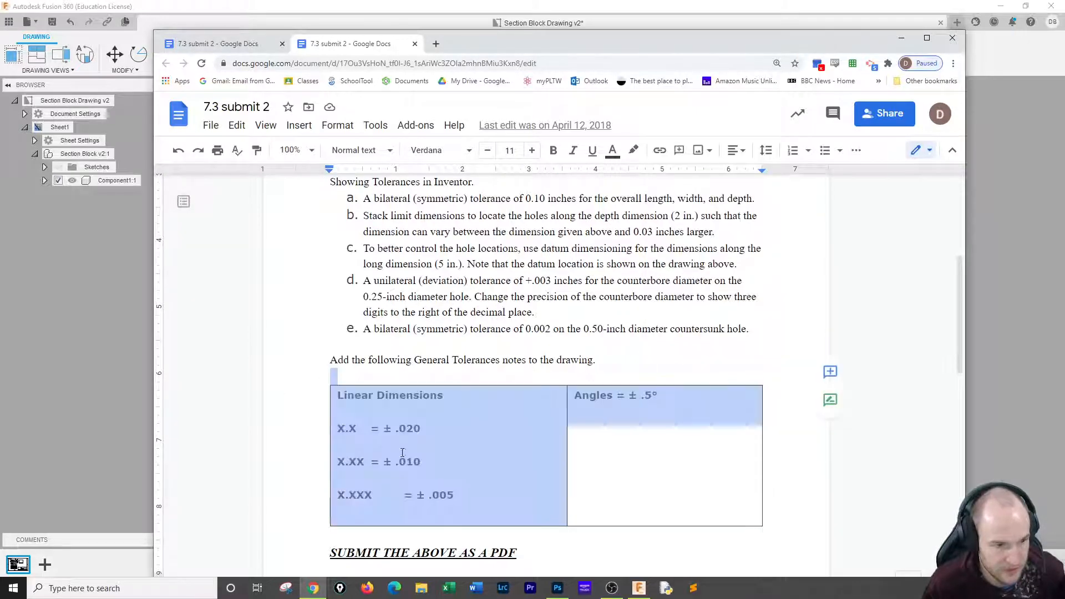
right_click(508, 468)
left_click(562, 248)
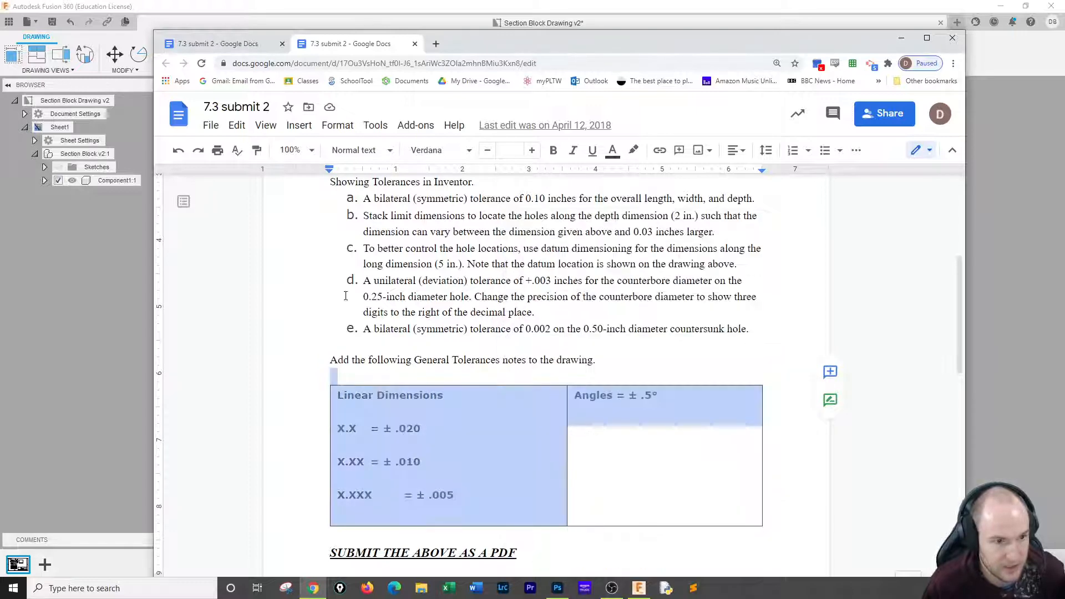
Switch back to Fusion 360 and paste the copied tolerance table into the blank area above the title block.
left_click(46, 344)
right_click(686, 324)
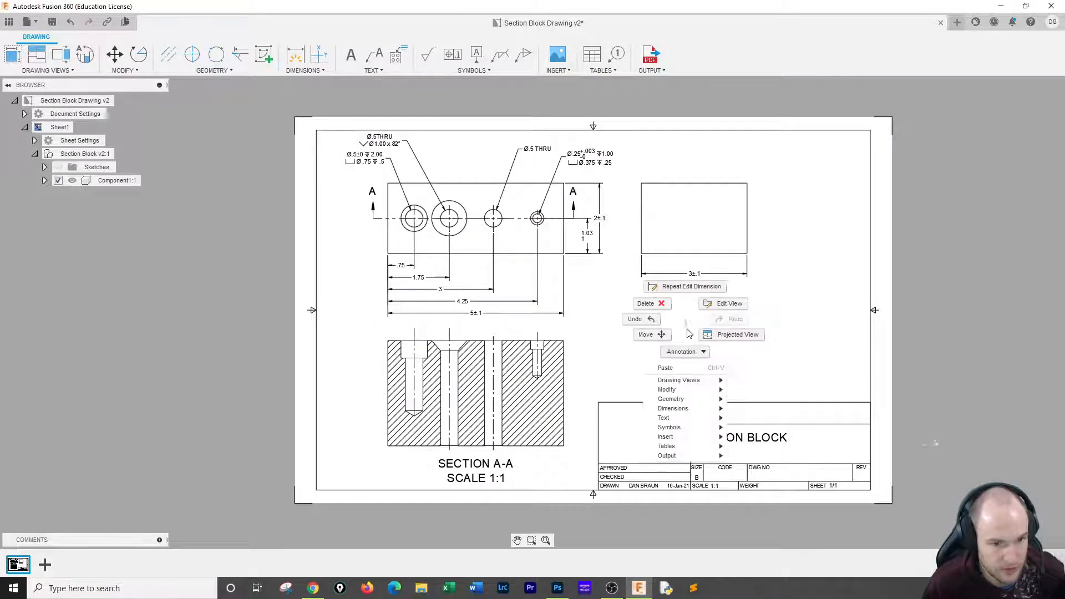
left_click(686, 368)
left_click(742, 369)
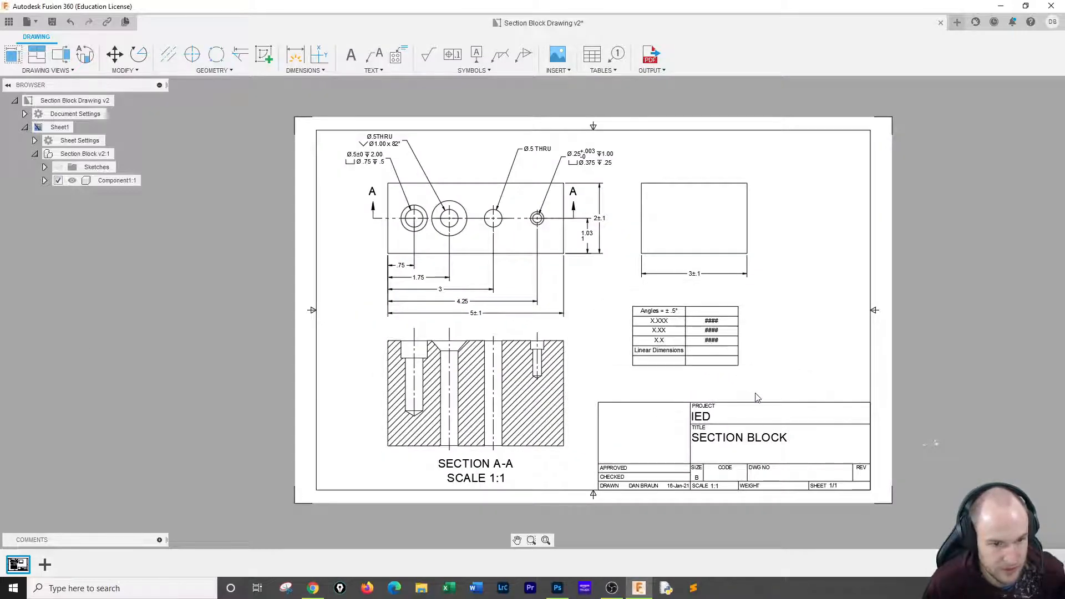
left_click(671, 313)
double_click(671, 315)
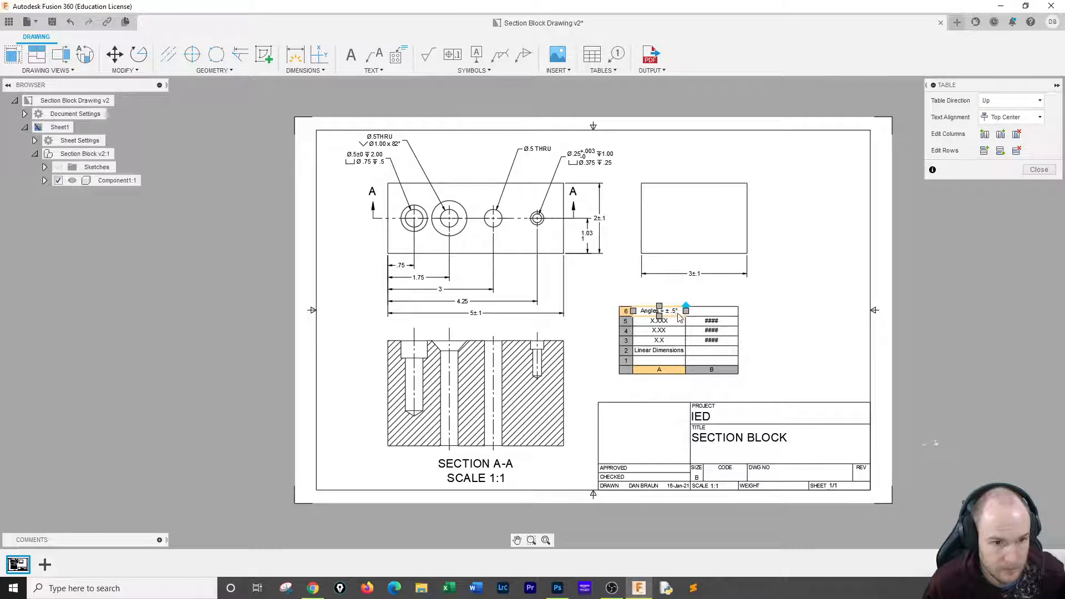
left_click(686, 312)
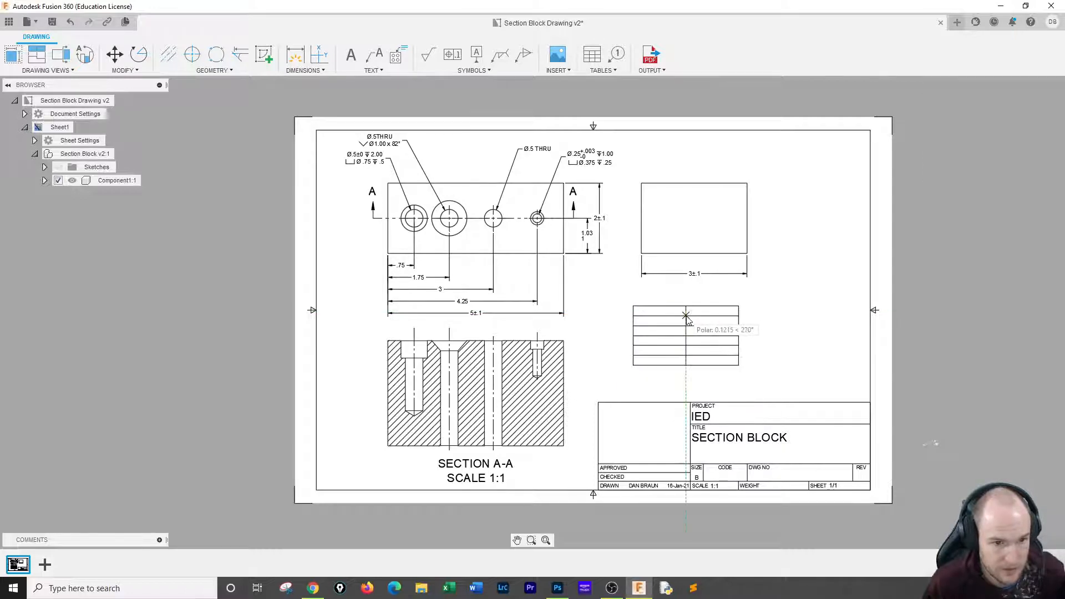
left_click(687, 316)
left_click(674, 314)
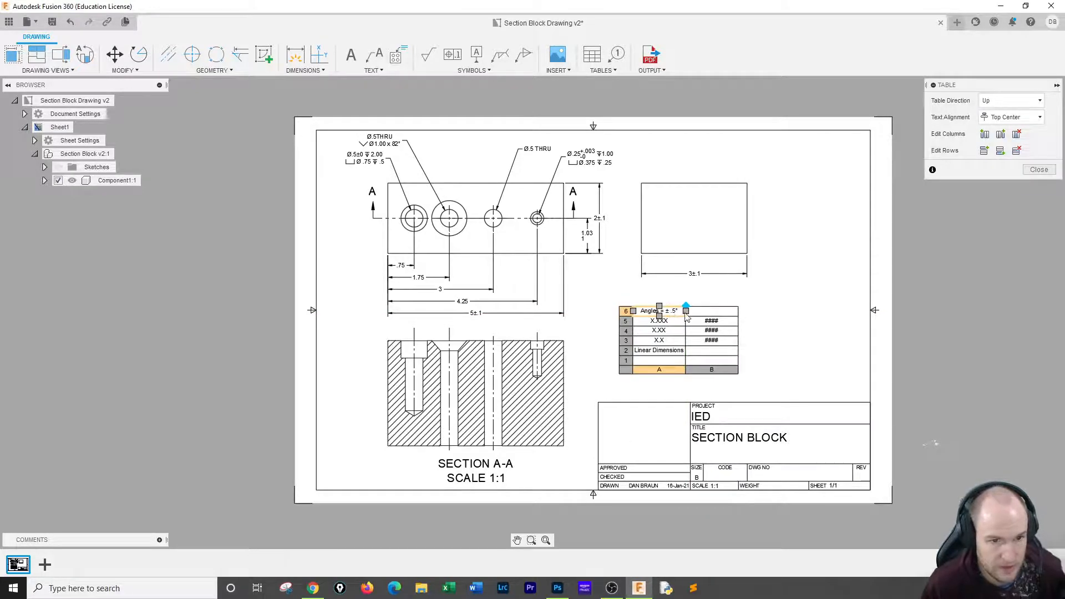
left_click(1036, 171)
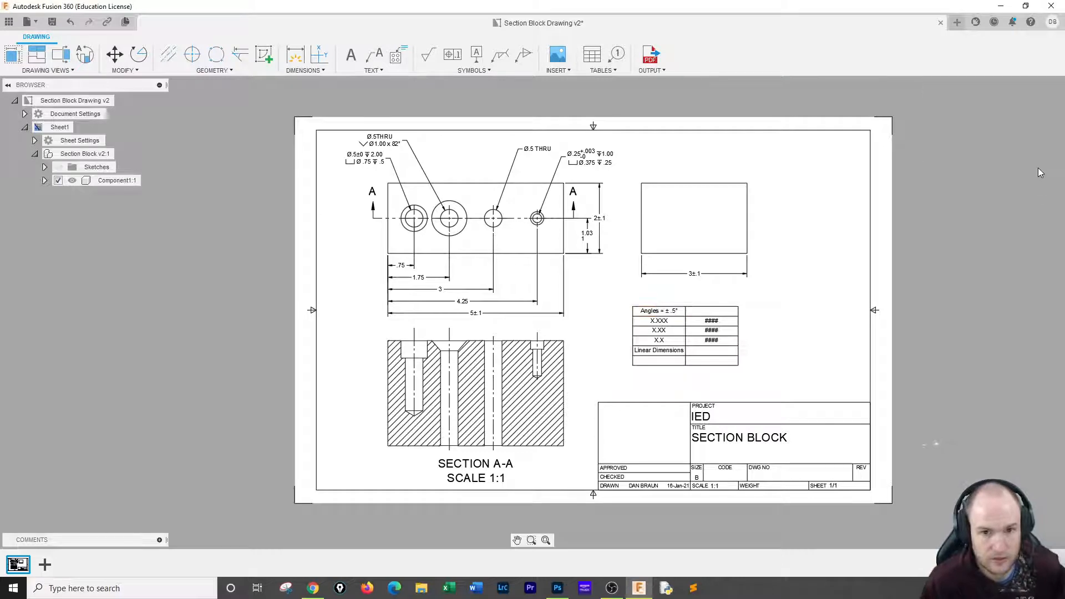
Copy the "Linear Dimensions" text from cell A2 of the tolerance table into cell A5, replacing its contents.
left_click(660, 351)
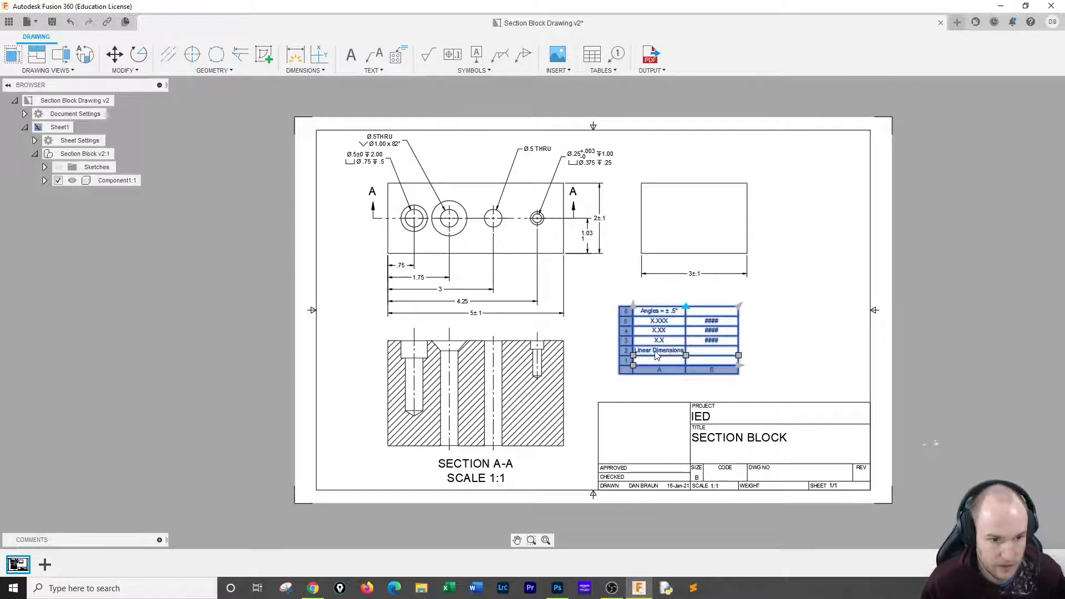
double_click(657, 353)
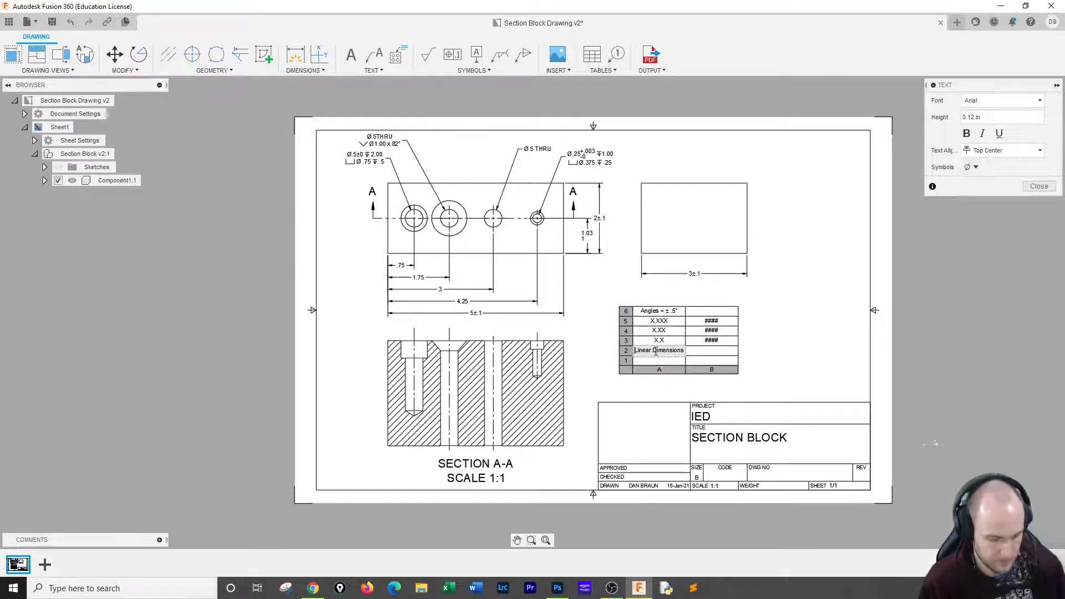
key("ctrl+a")
left_click(670, 321)
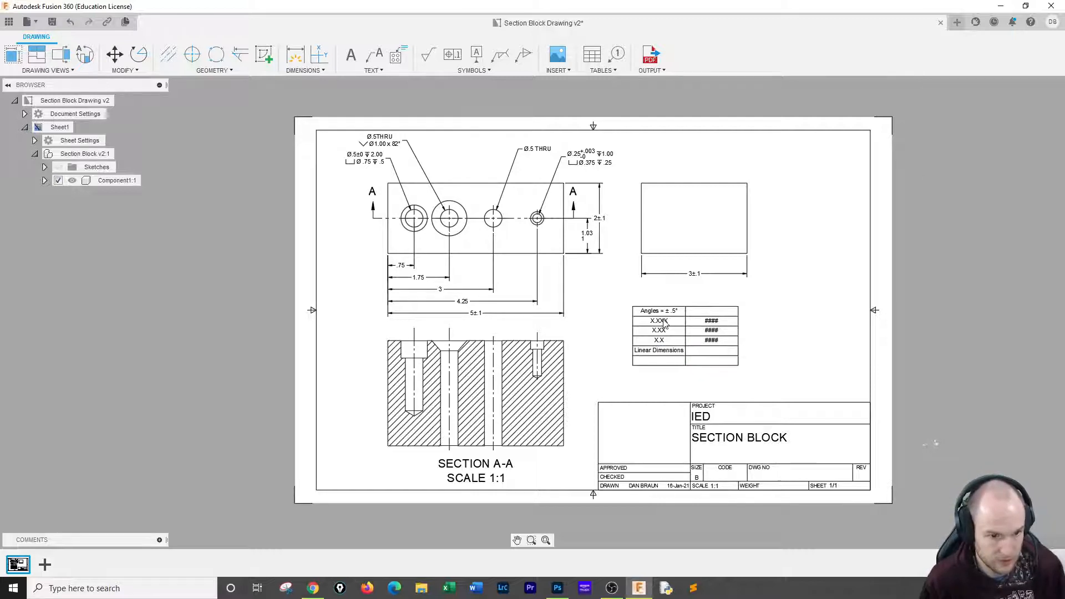
left_click(668, 322)
left_click(665, 323)
key("ctrl+v")
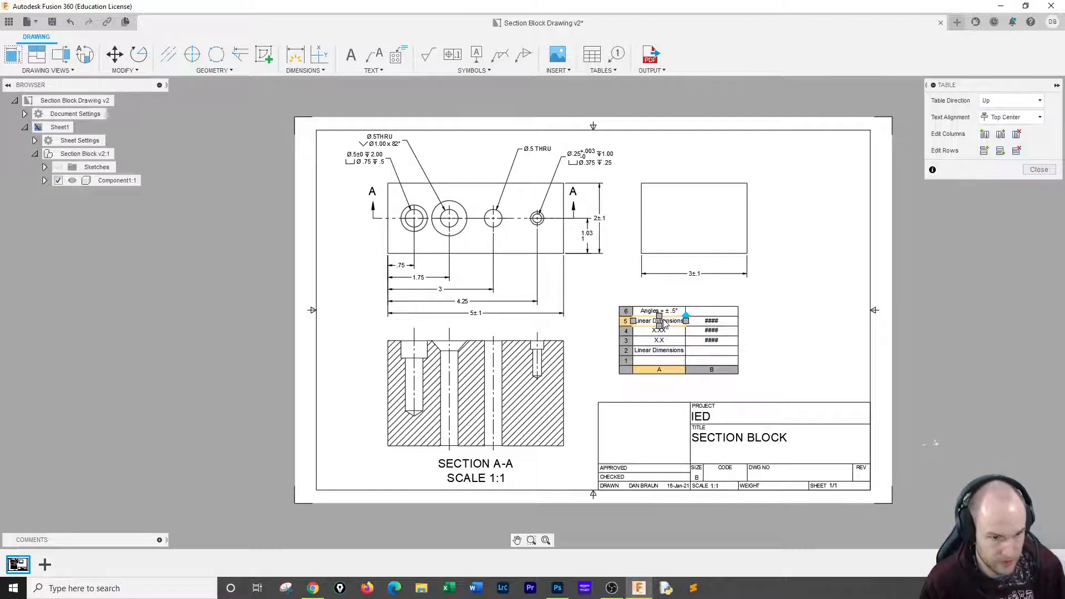
Try to copy the "Angles = ± .5°" text from cell A6 of the tolerance table into cell B5.
double_click(669, 310)
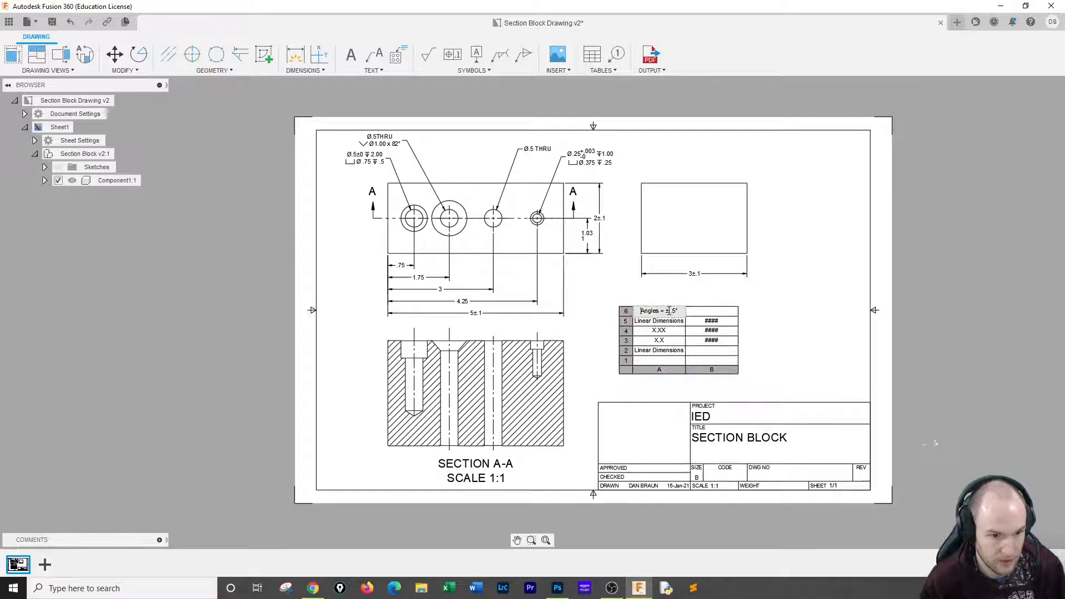
left_click(712, 322)
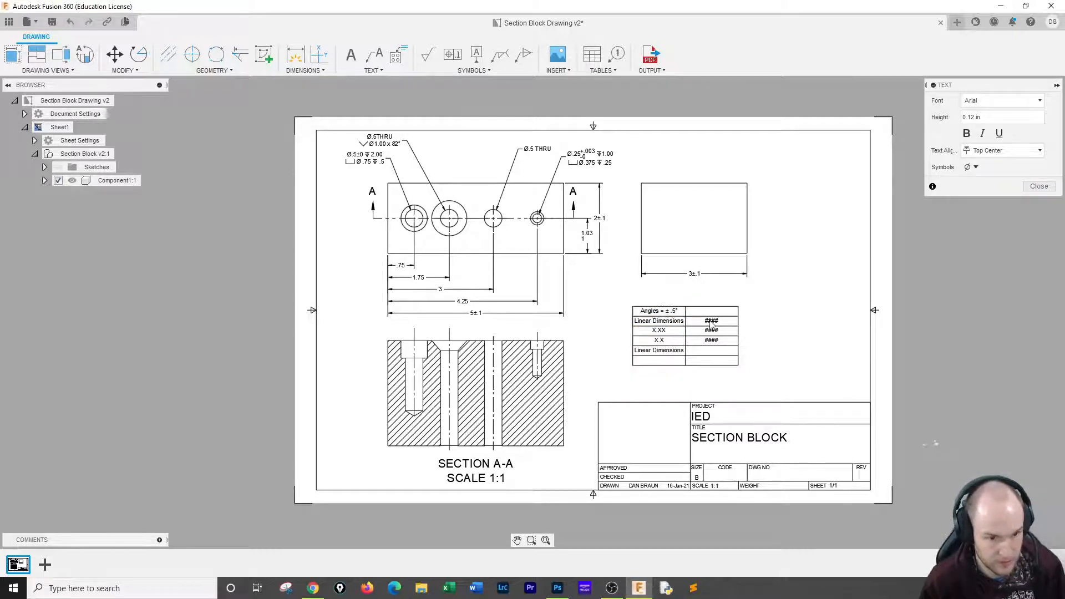
left_click(712, 322)
key("ctrl+v")
Clear the contents of cells B4, B3, A2, A3 and A4 in the tolerance table.
left_click(715, 332)
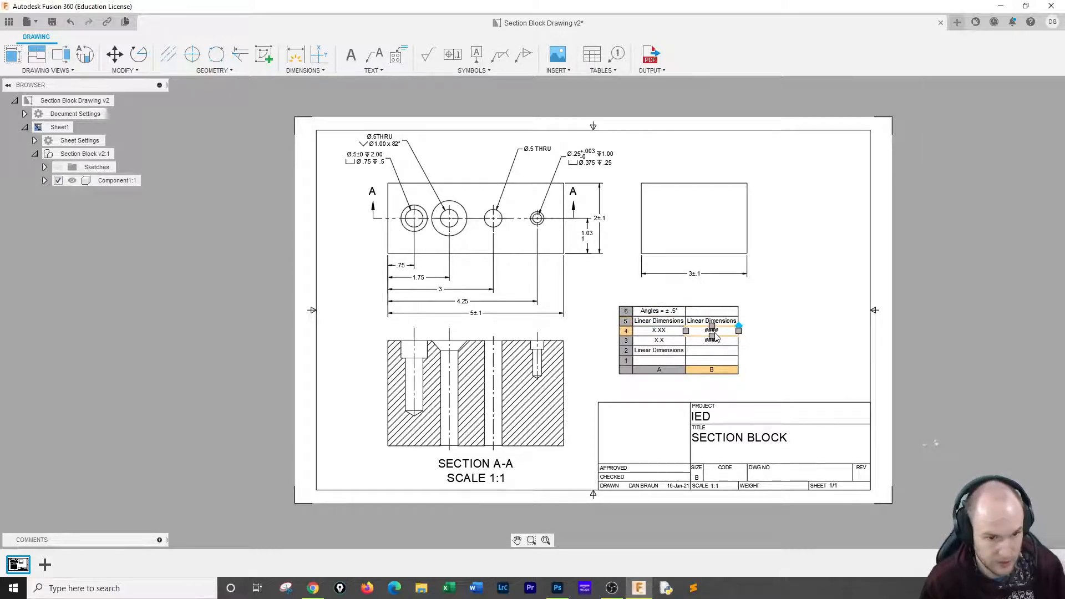
left_click(713, 340)
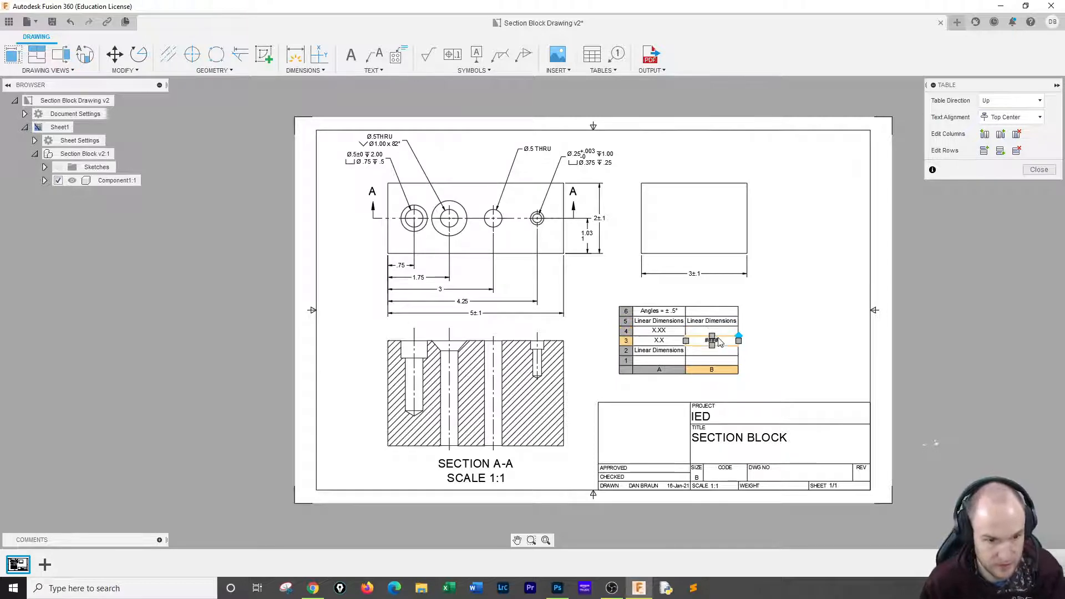
left_click(662, 353)
key("Delete")
left_click(661, 341)
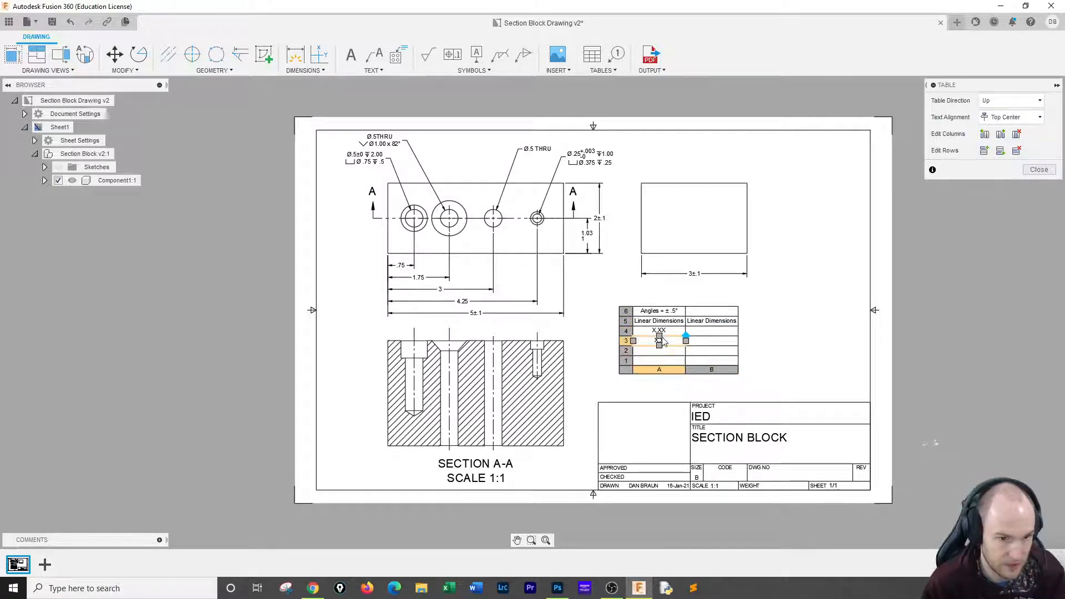
key("Delete")
left_click(661, 331)
key("Delete")
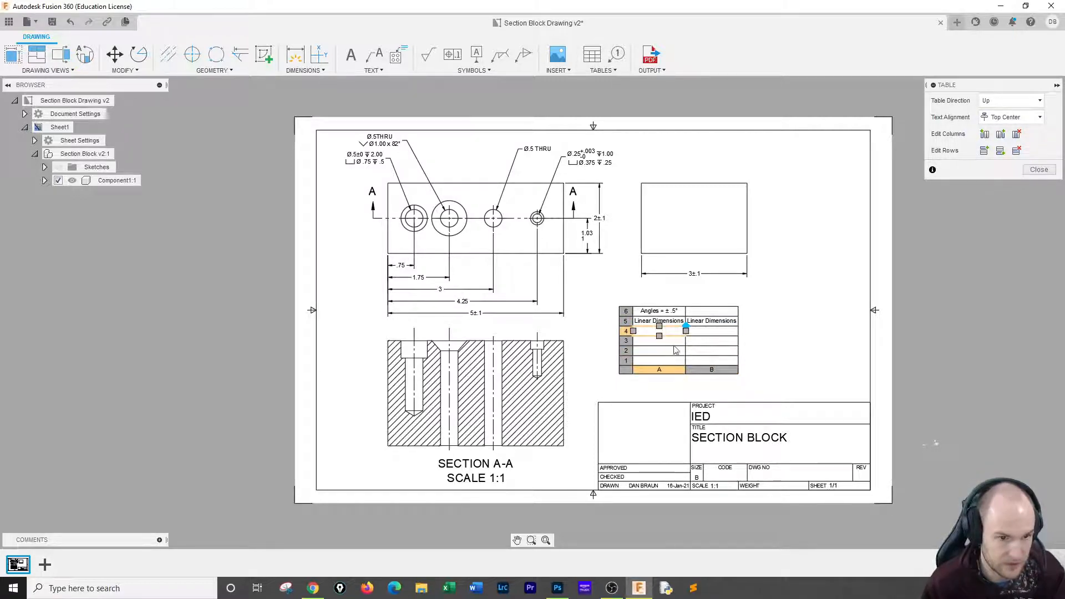
Try clearing the Angles text from cell A6 and deleting row 6 of the tolerance table.
left_click(660, 313)
key("Delete")
left_click(699, 315)
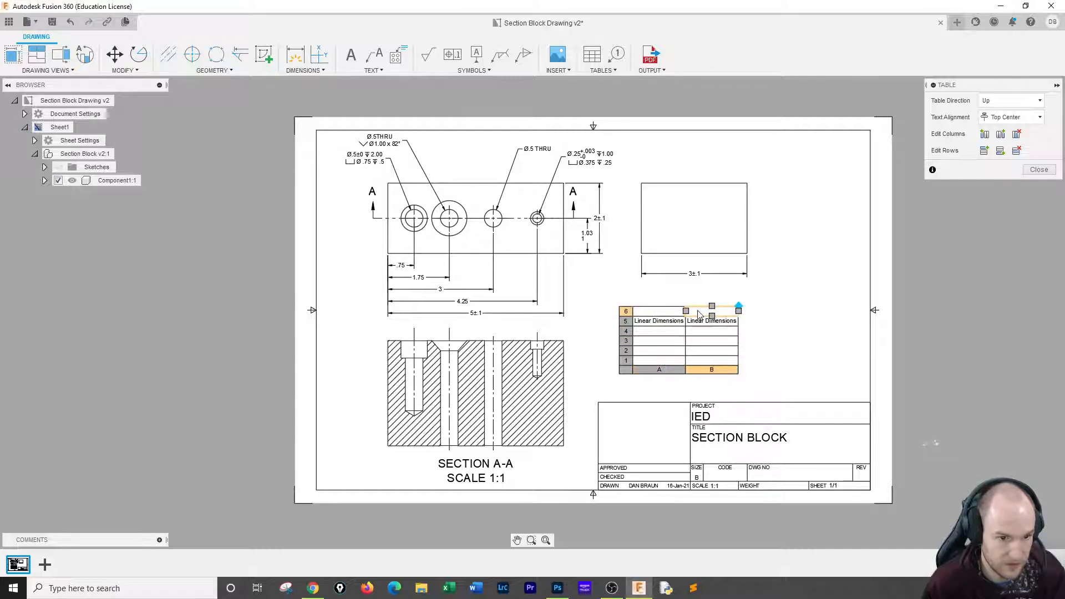
left_click(681, 314, "shift")
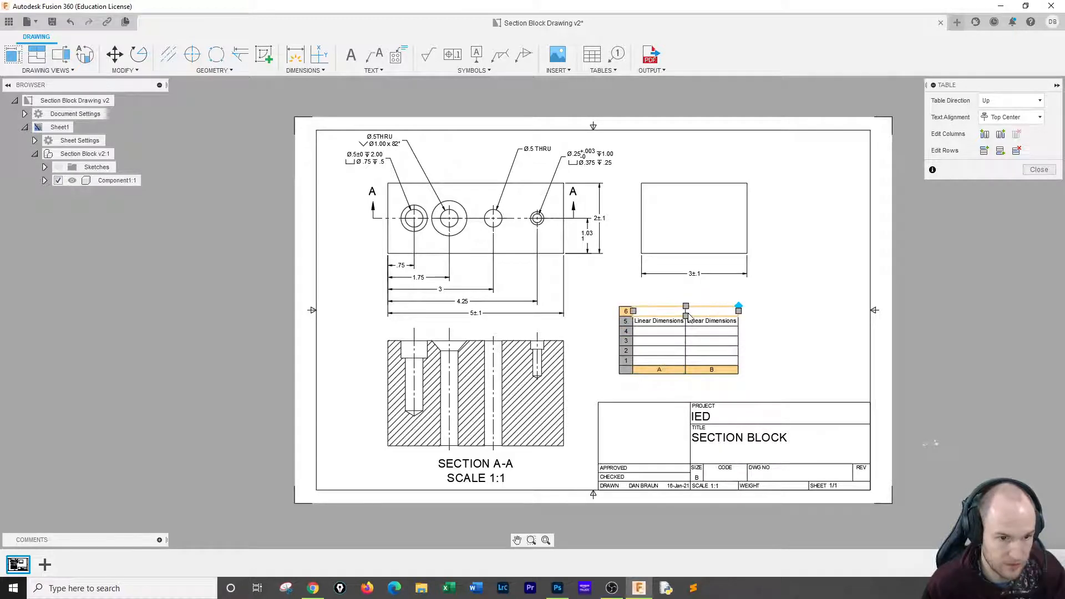
right_click(689, 317)
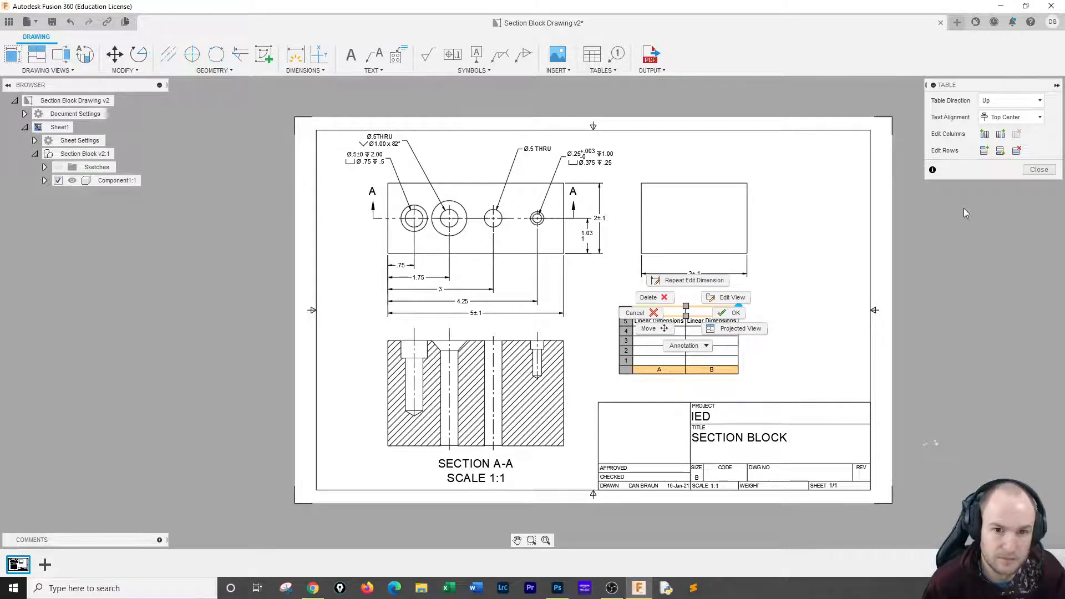
left_click(1018, 155)
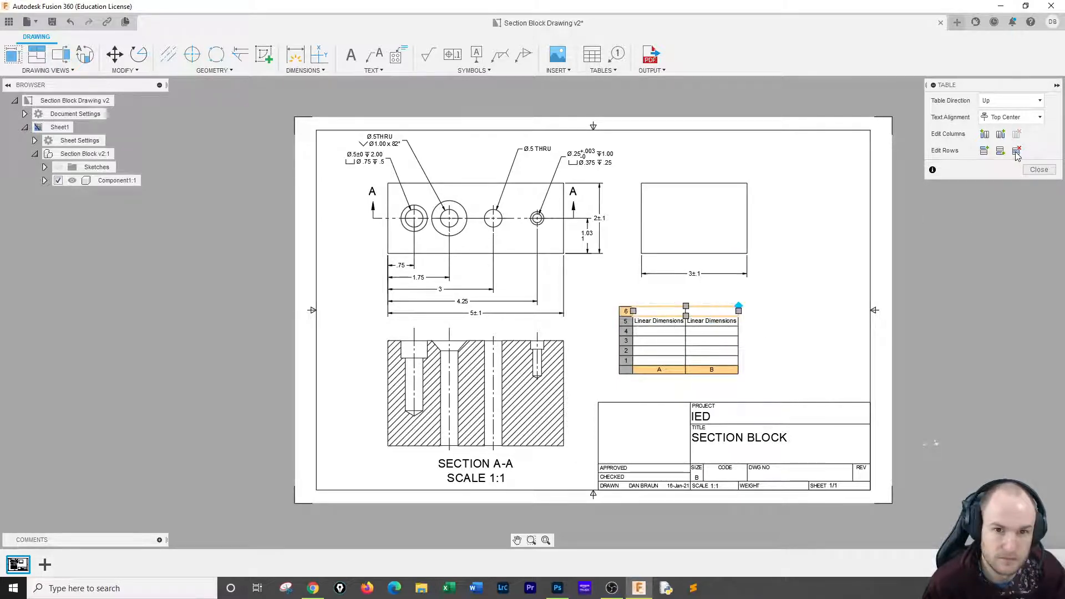
left_click(1016, 151)
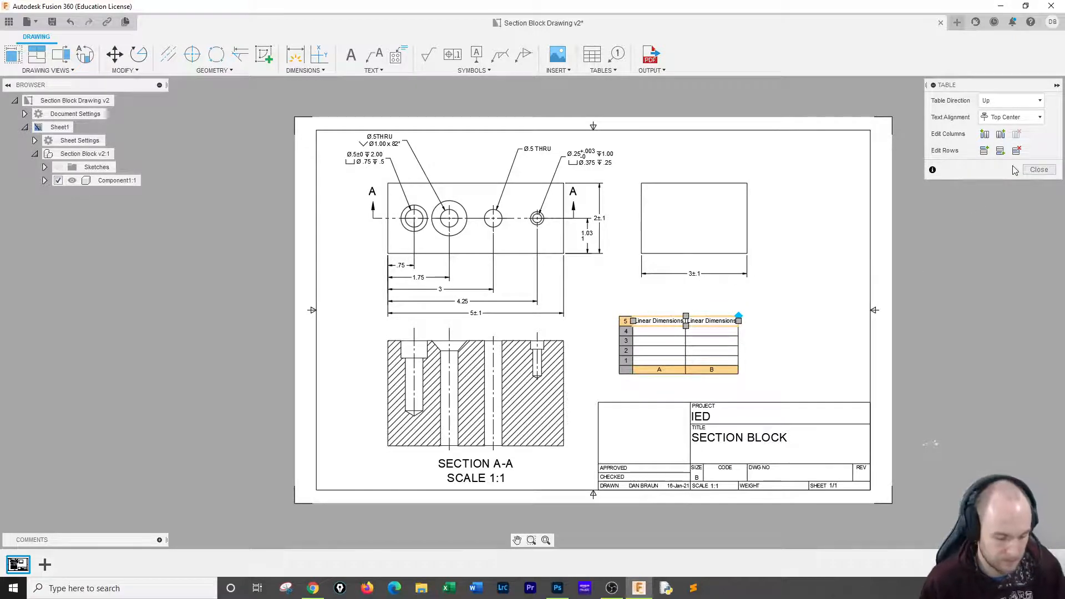
key("Escape")
left_click(1036, 169)
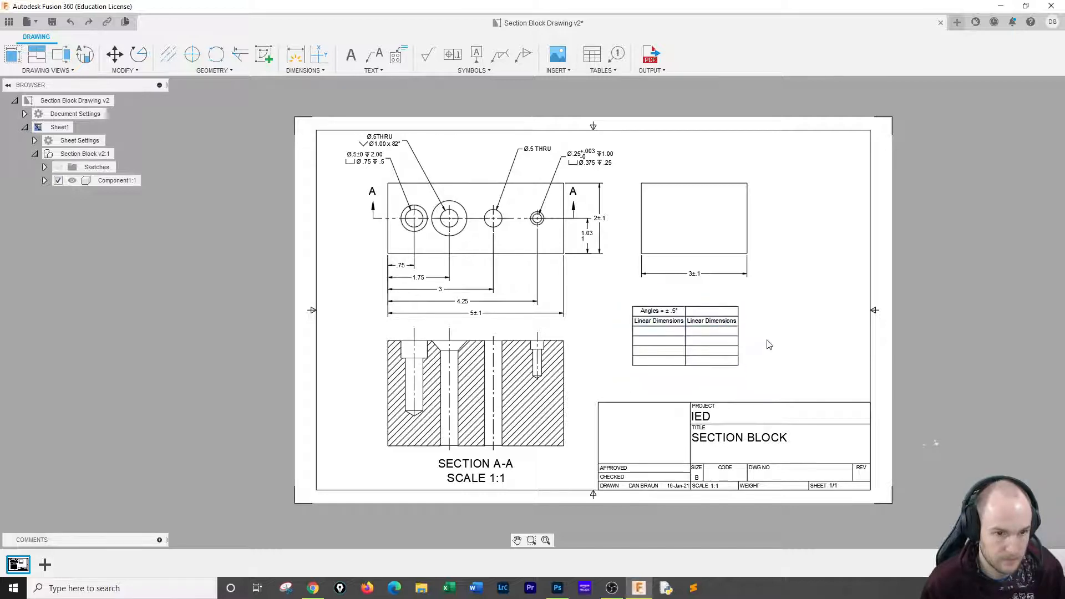
Copy "Angles = ± .5°" from cell A6 of the tolerance table into cell B5, and clear cell A6.
left_click(663, 312)
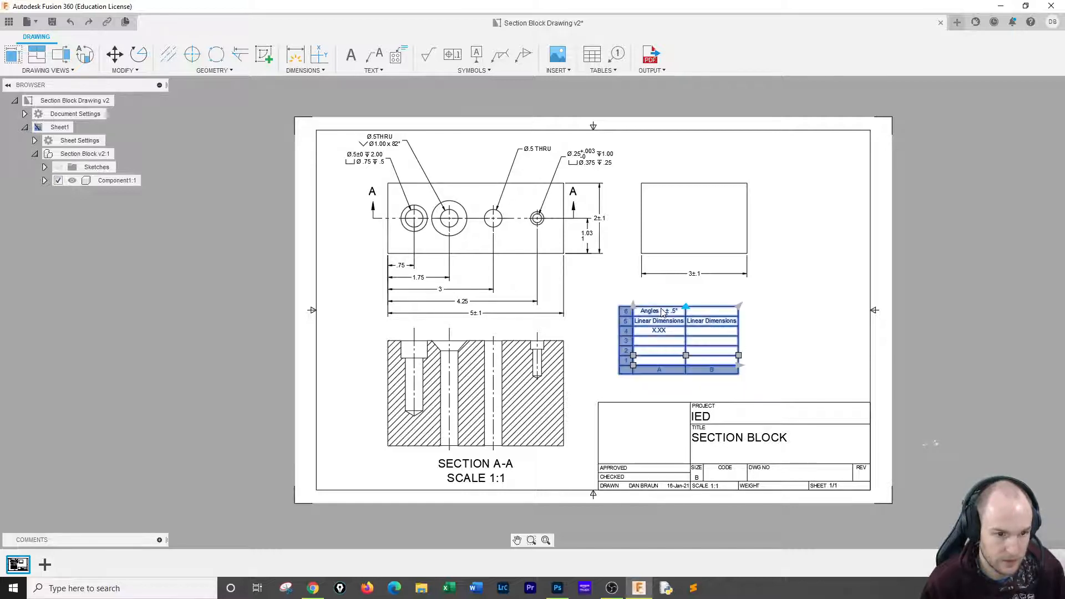
double_click(662, 312)
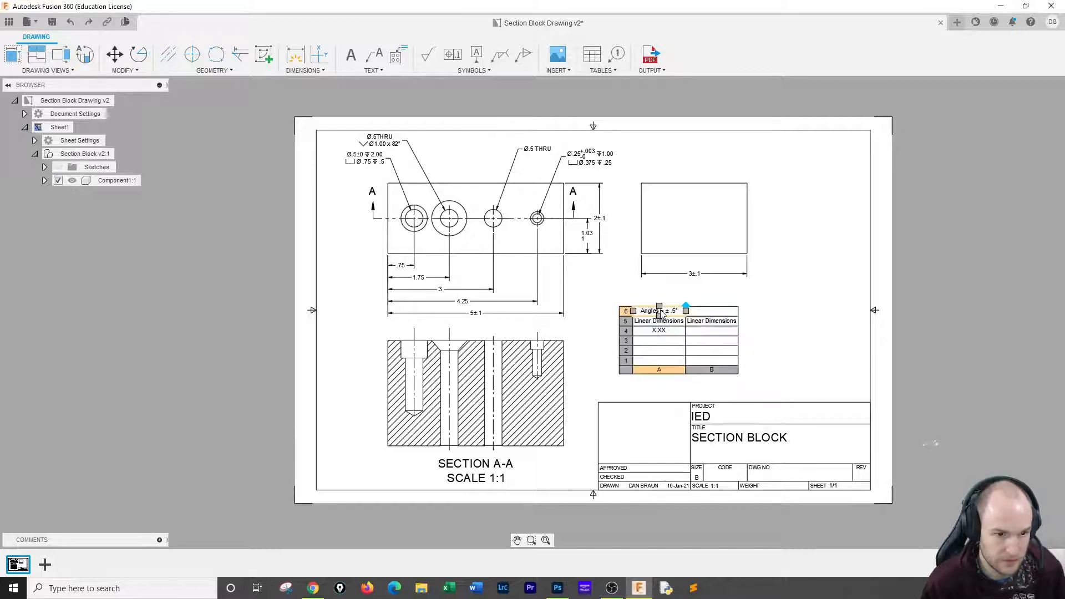
left_click(716, 323)
type("Angles = ± .5°")
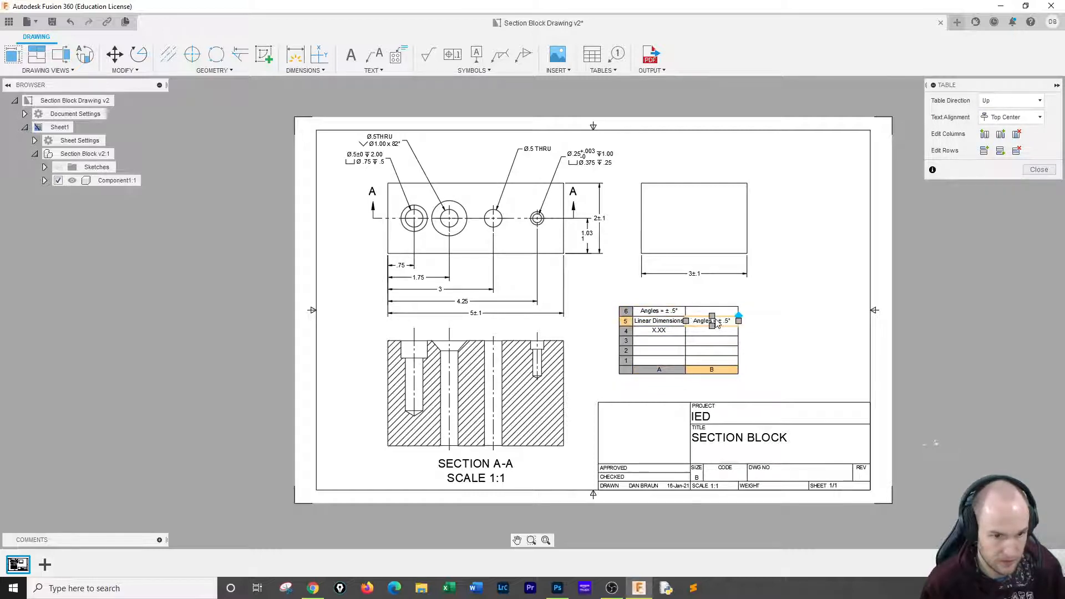
left_click(664, 314)
key("Delete")
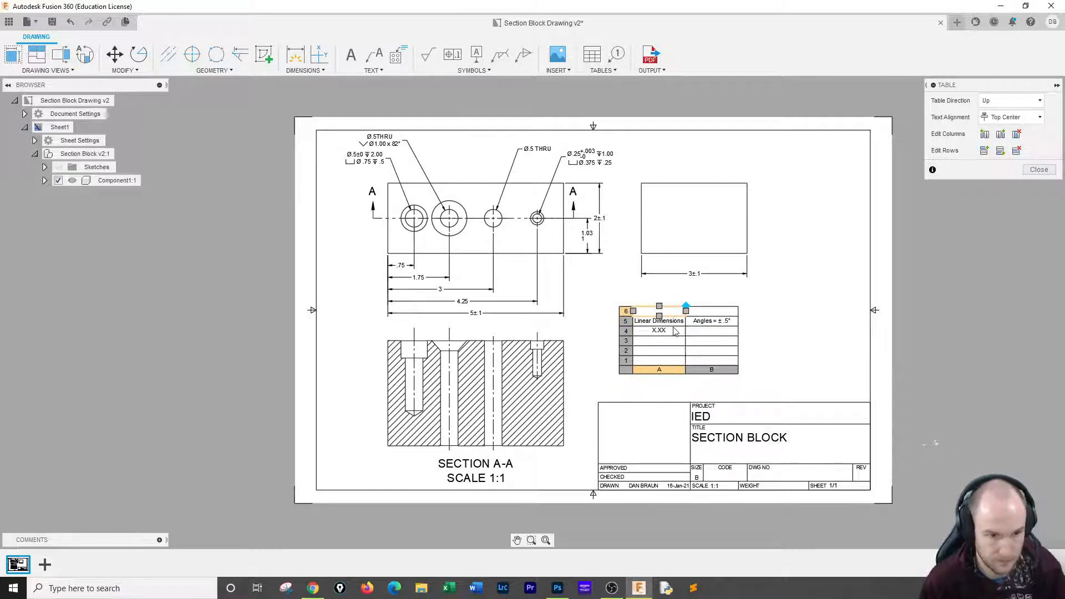
Copy the "X.X = ± .020" line from the Google Docs assignment into cell A4 of the drawing's tolerance table.
left_click(675, 331)
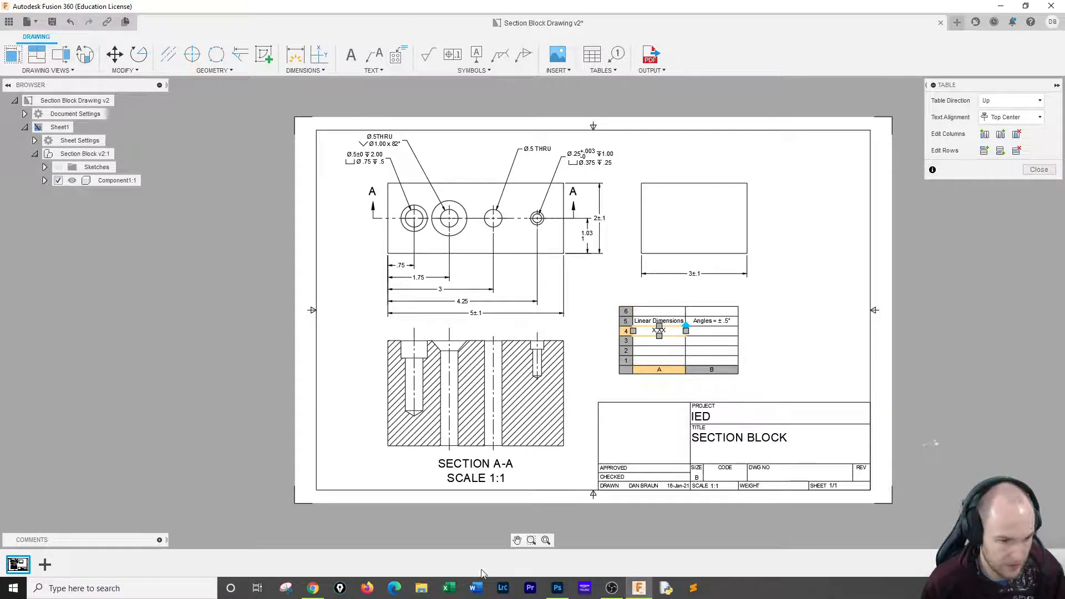
left_click(310, 588)
triple_click(408, 436)
key("ctrl+c")
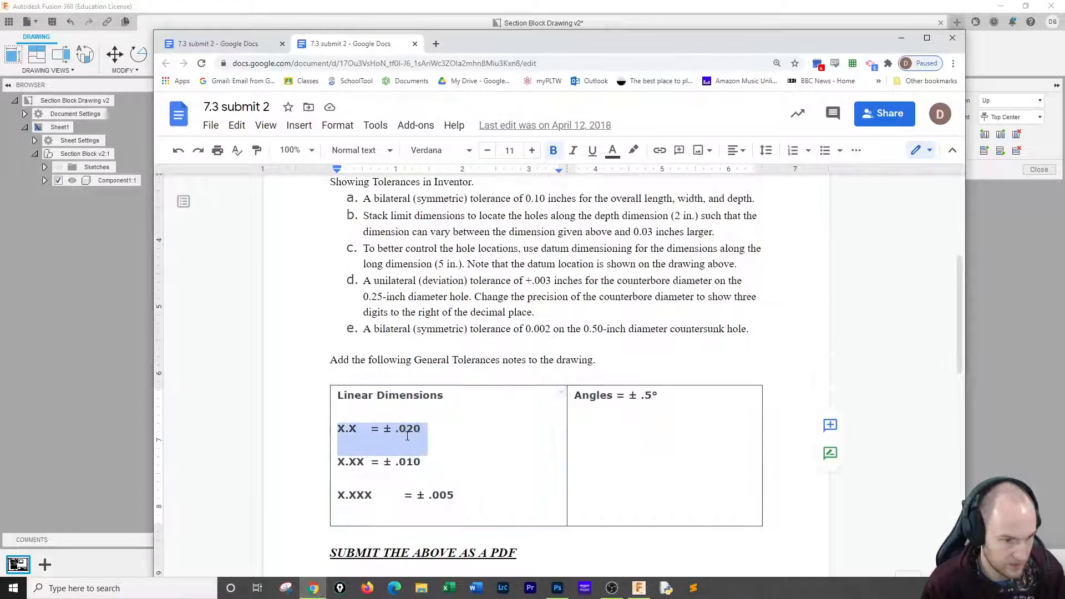
left_click(981, 330)
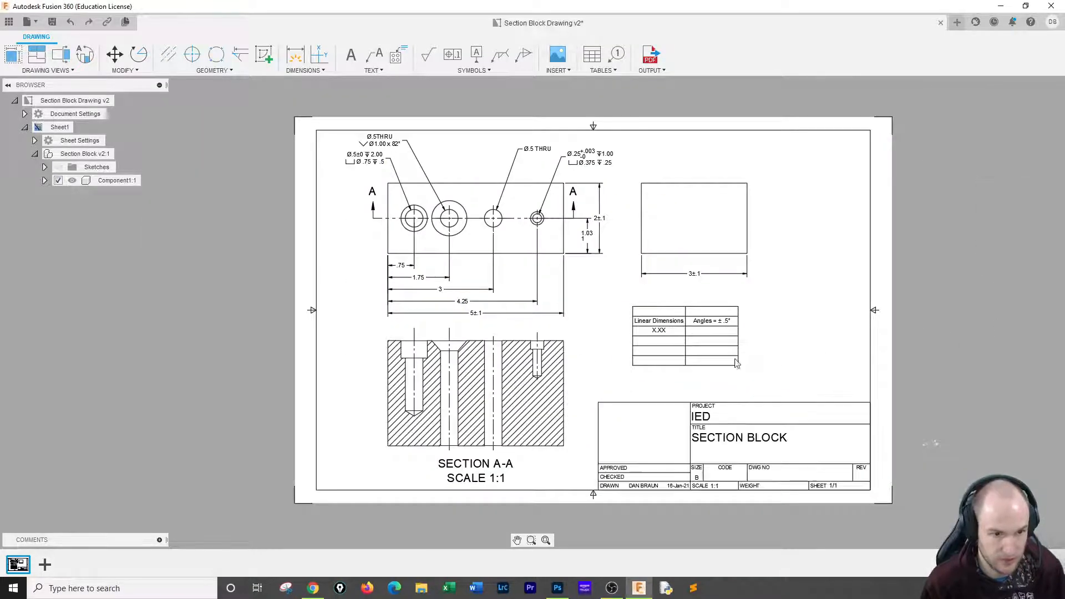
double_click(665, 336)
key("ctrl+v")
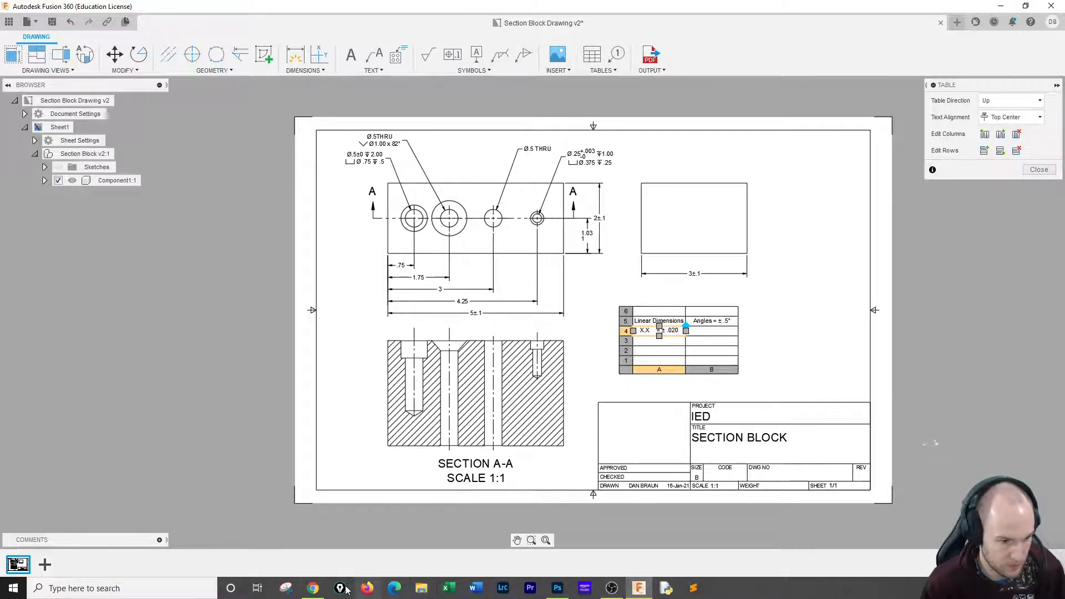
Copy the "X.XX = ± .010" line from the Google Docs assignment into cell A3 of the drawing's tolerance table.
left_click(308, 592)
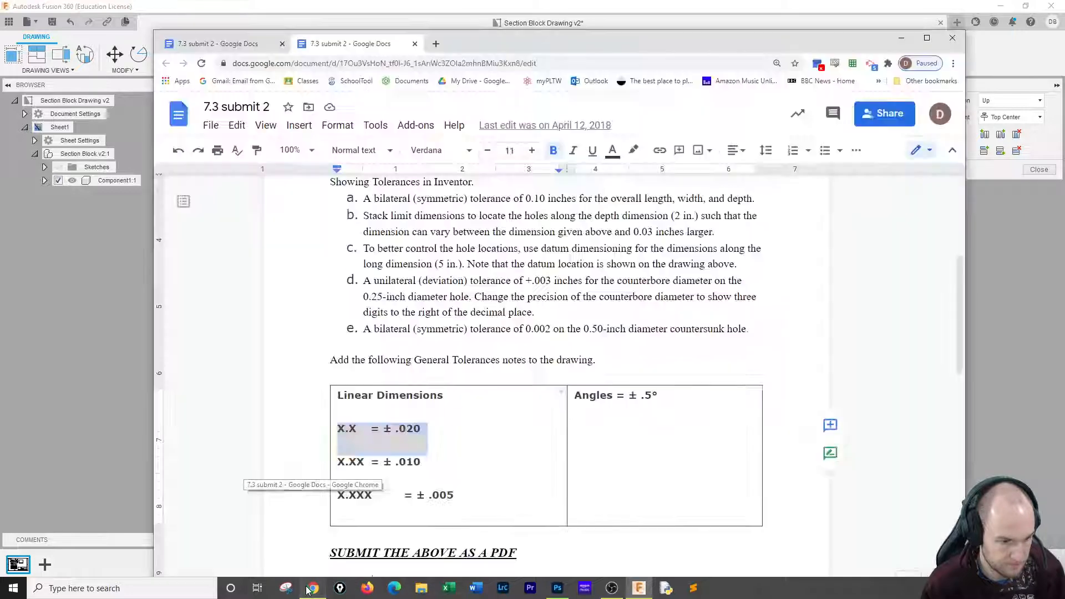
triple_click(410, 464)
key("ctrl+c")
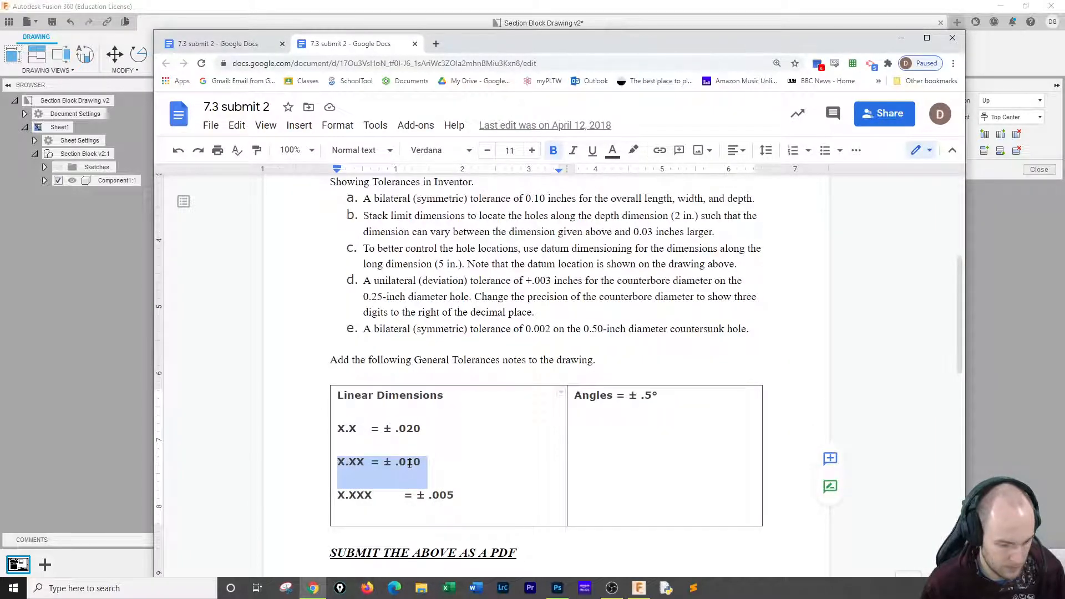
left_click(981, 371)
double_click(667, 343)
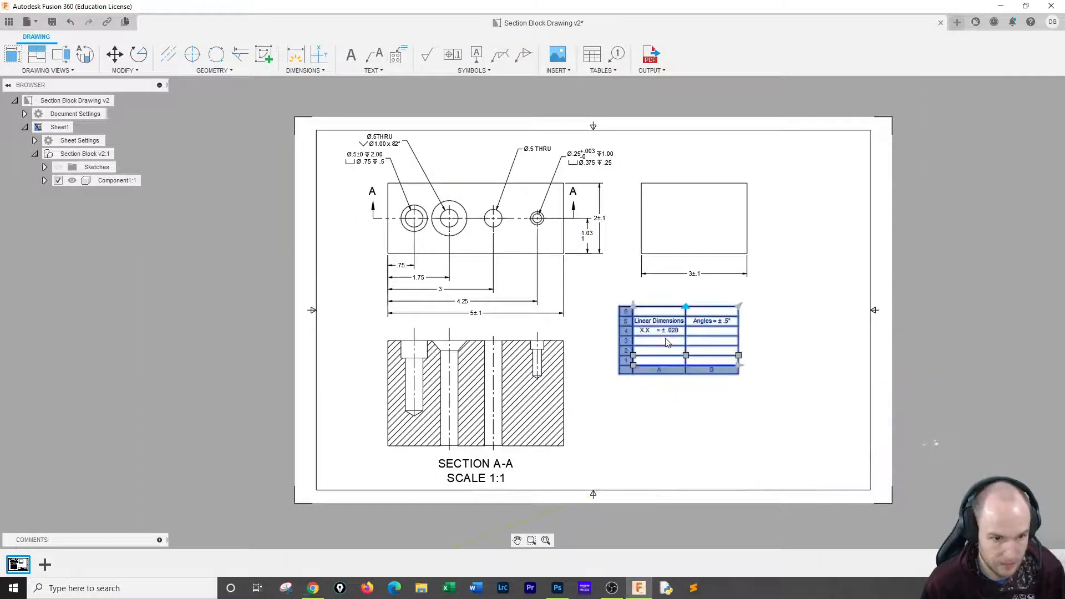
double_click(664, 346)
key("ctrl+v")
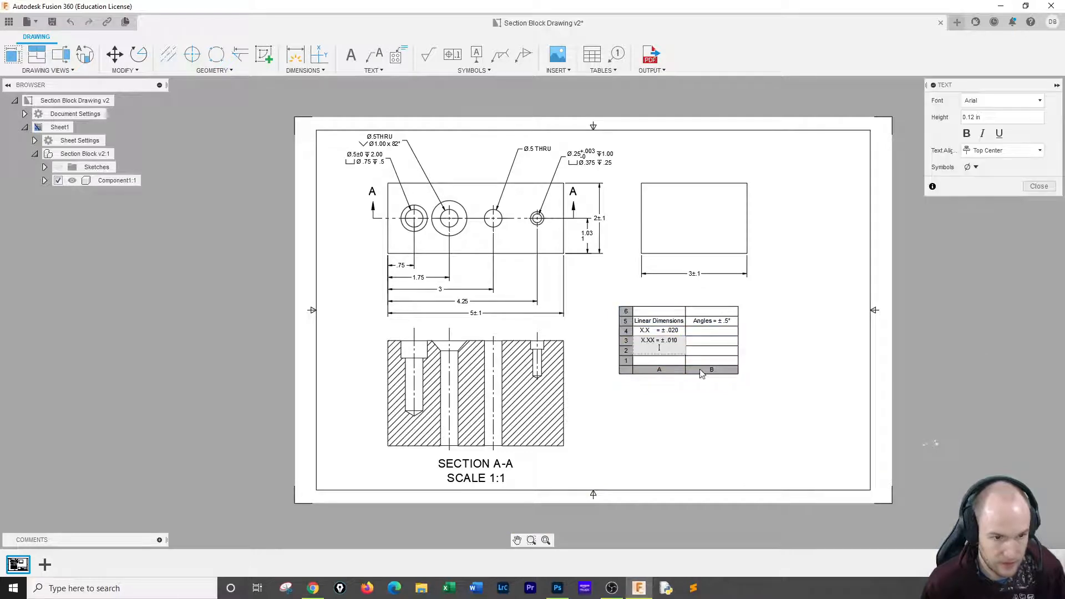
left_click(810, 367)
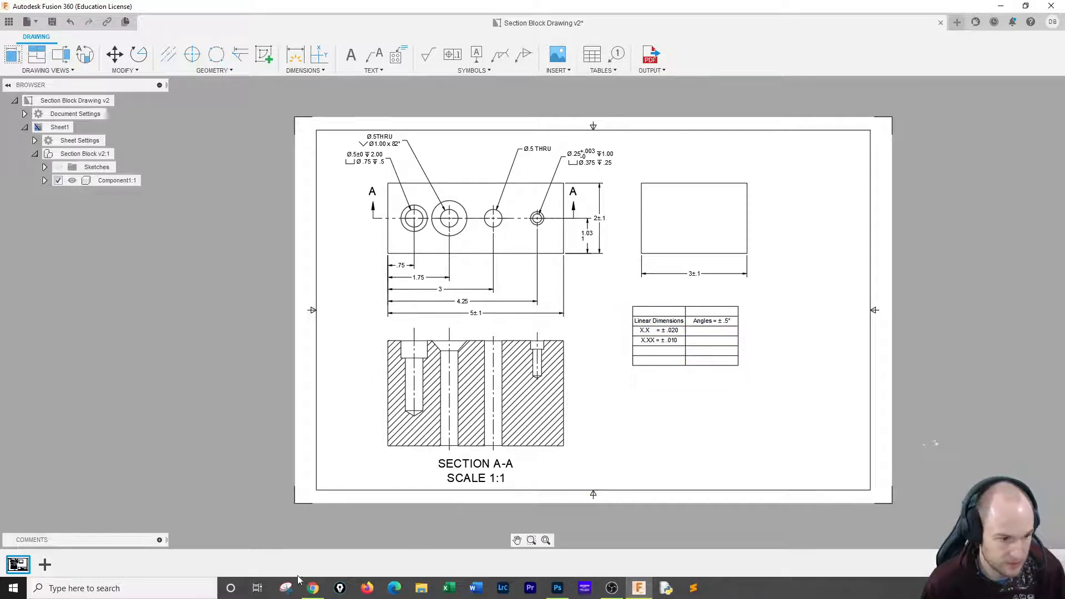
Copy the "X.XXX = ± .005" line from the Google Docs assignment into cell A2 of the drawing's tolerance table.
left_click(312, 587)
left_click(372, 495)
triple_click(376, 495)
key("ctrl+c")
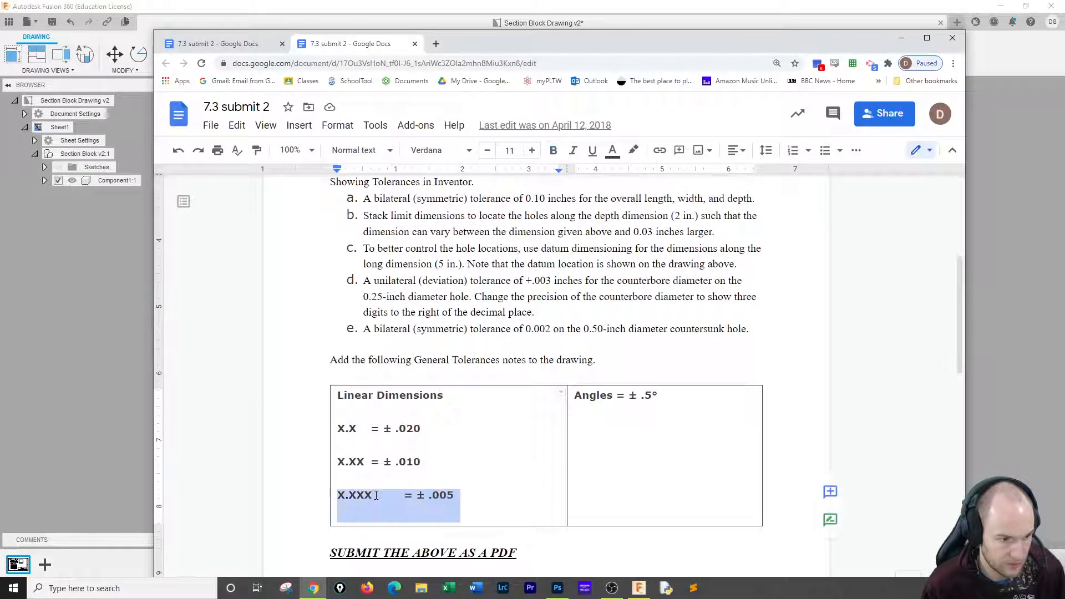
left_click(638, 587)
double_click(649, 351)
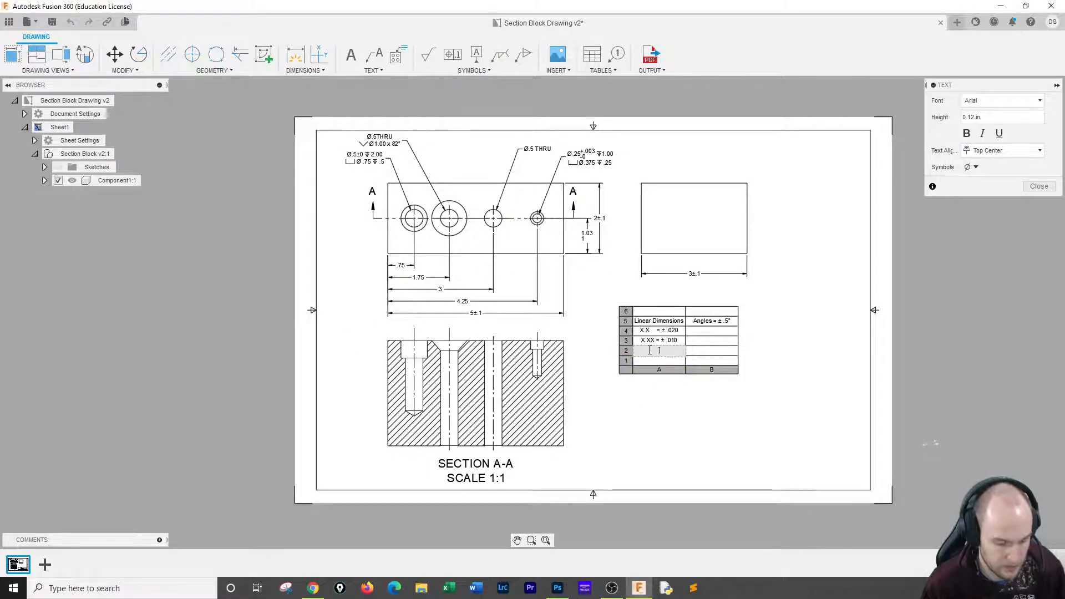
key("ctrl+v")
left_click(692, 441)
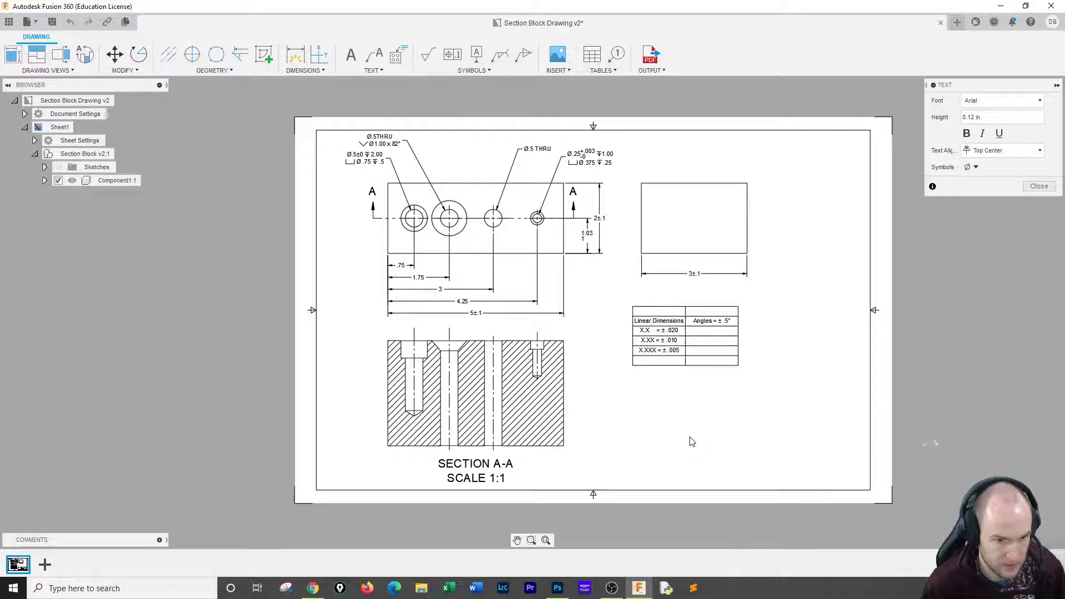
Delete the empty row 1 of the tolerance table.
left_click(678, 363)
left_click(678, 362)
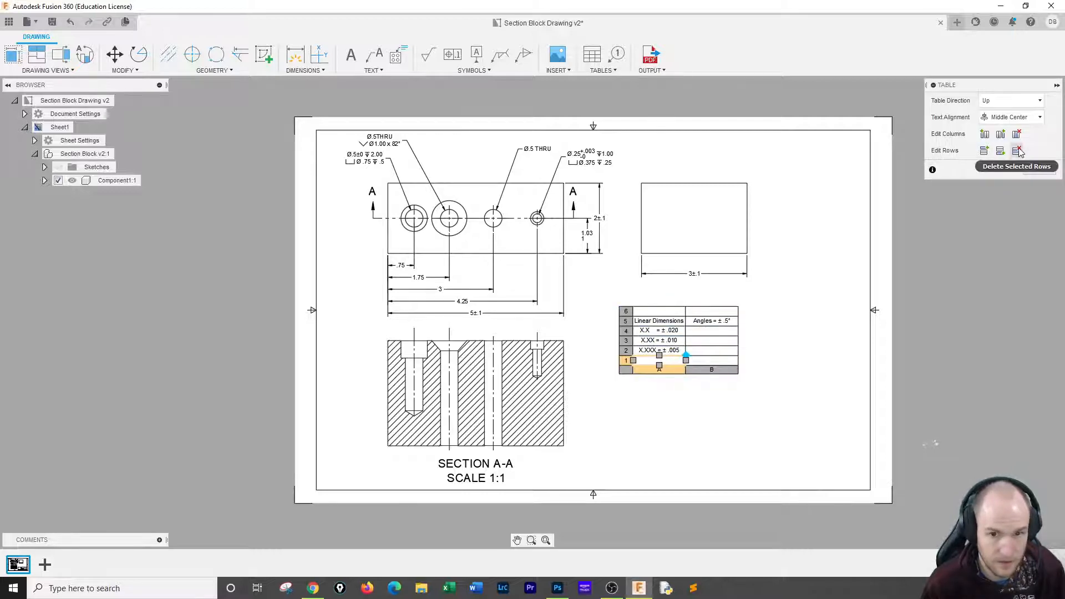
left_click(1018, 151)
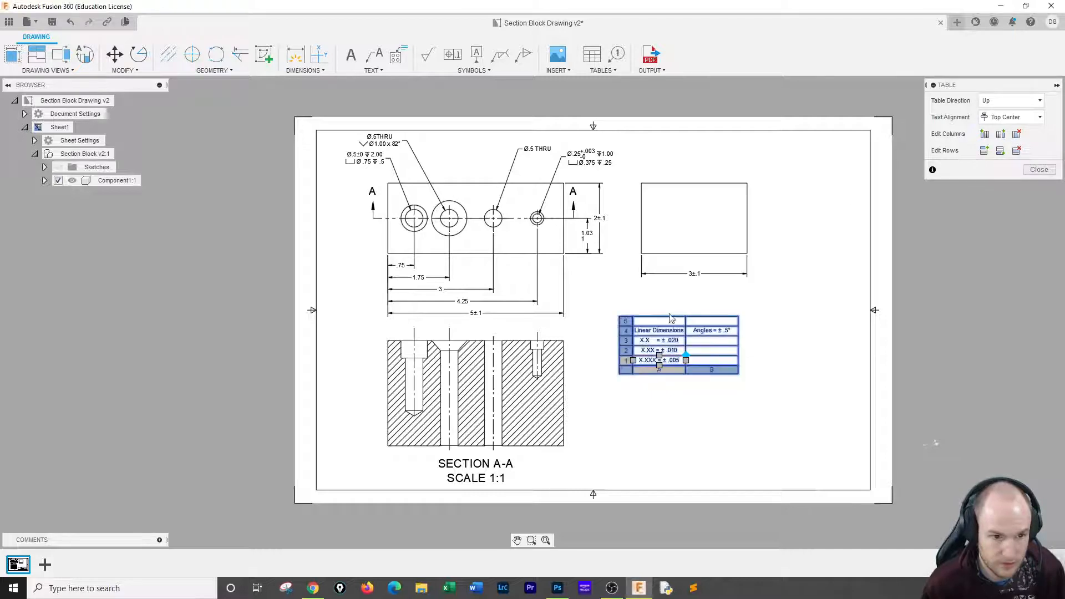
Select cells A5 and B5 of the tolerance table together and check the options available for them.
left_click(671, 321)
left_click(698, 324)
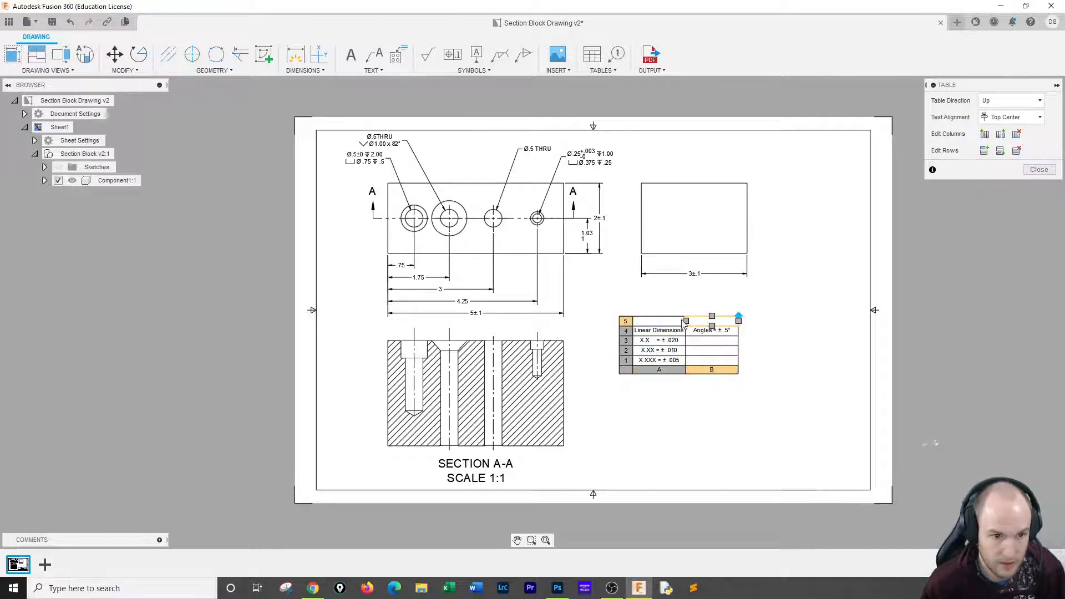
left_click(683, 324)
left_click(695, 324)
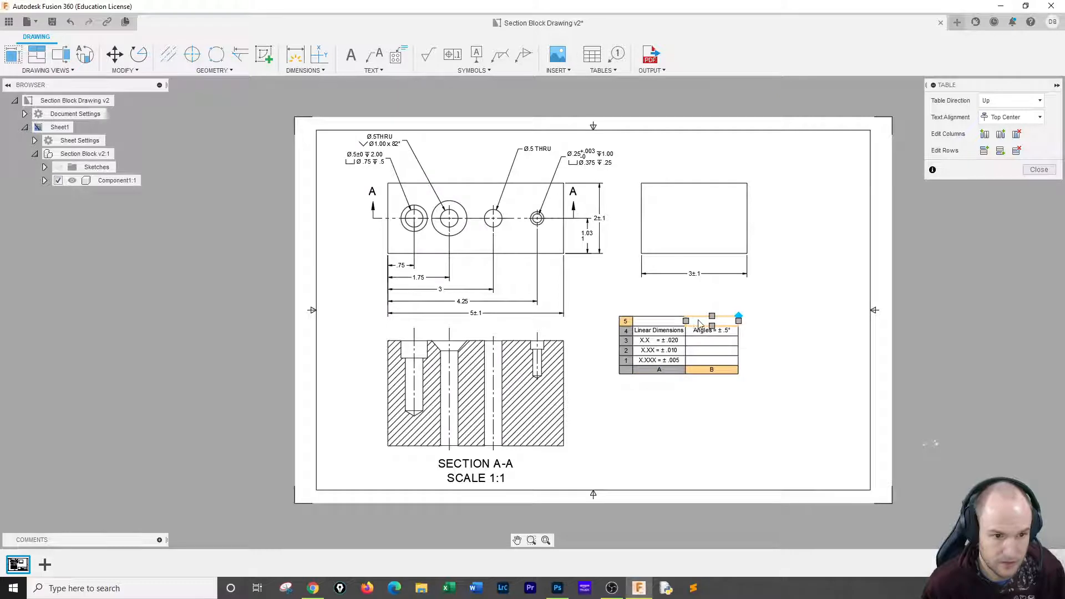
left_click_drag(689, 321, 672, 320)
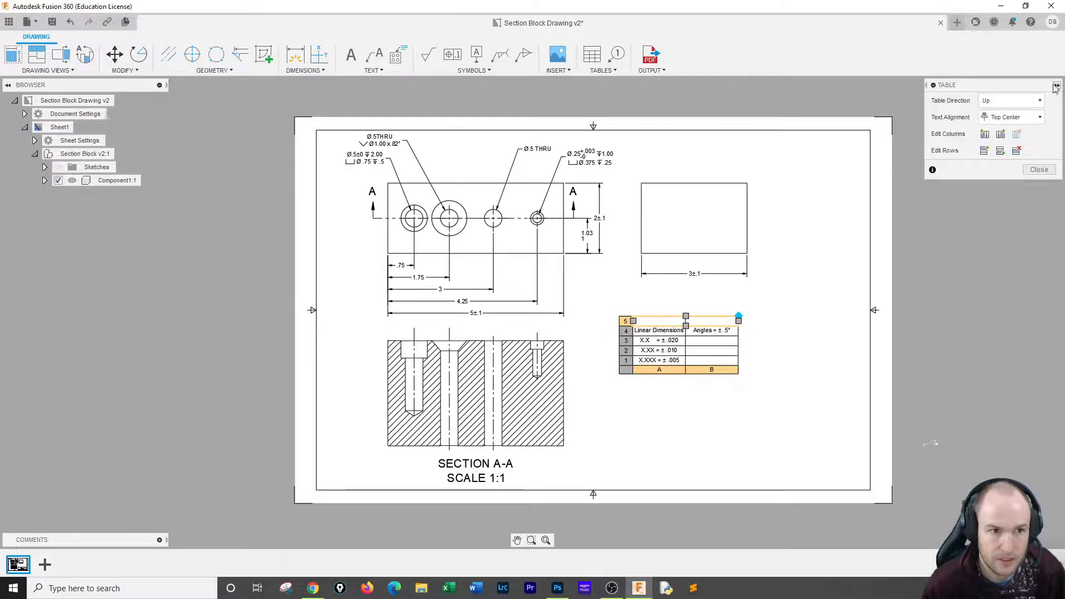
right_click(688, 324)
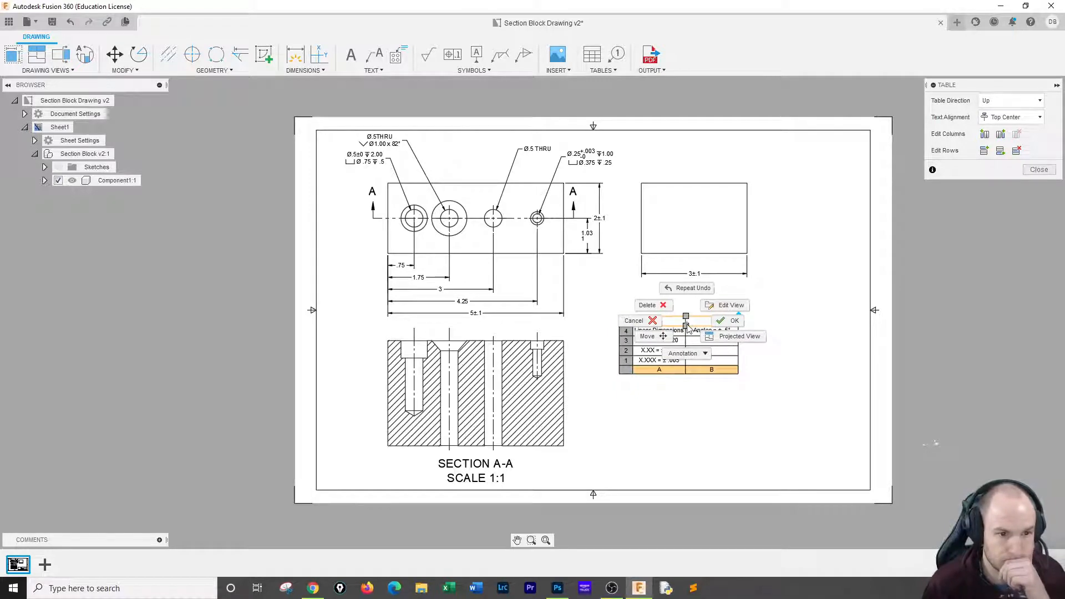
left_click(831, 368)
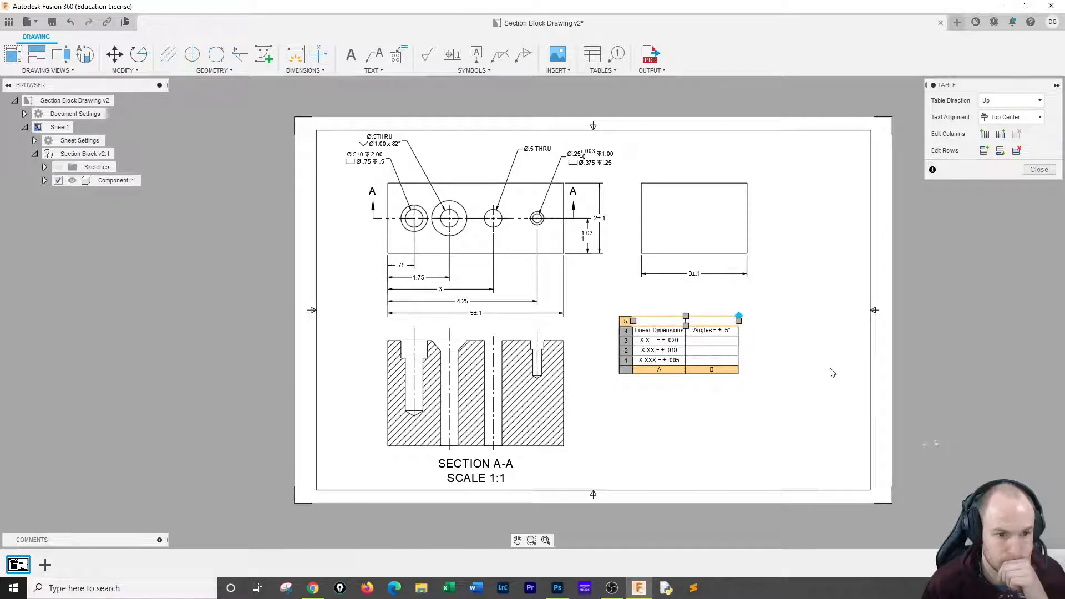
Enter "General Tolerance" in cell A5 of the tolerance table.
left_click(672, 322)
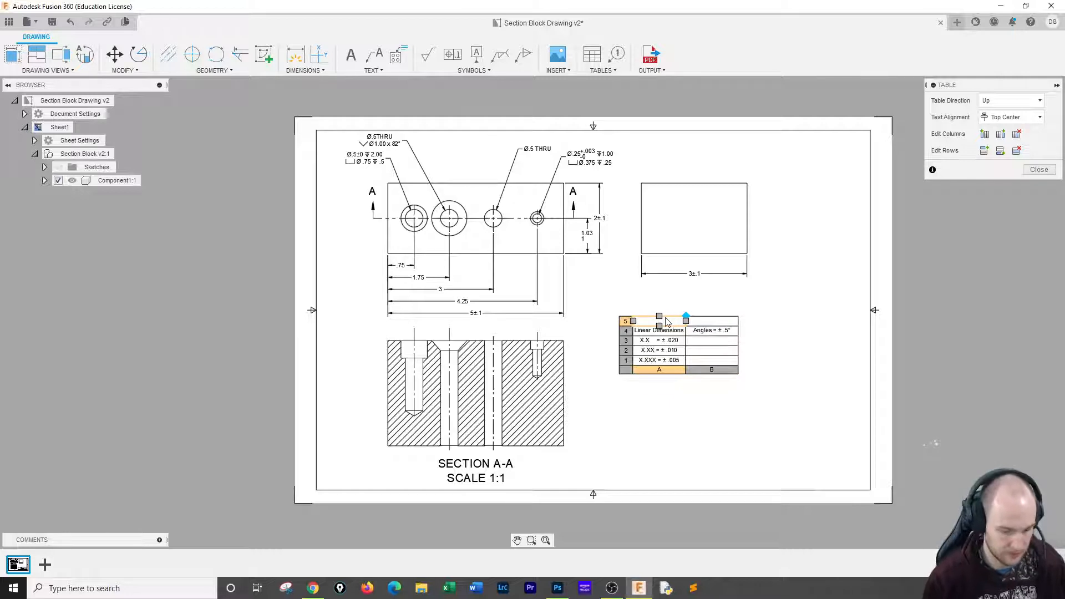
double_click(667, 320)
type("Gen")
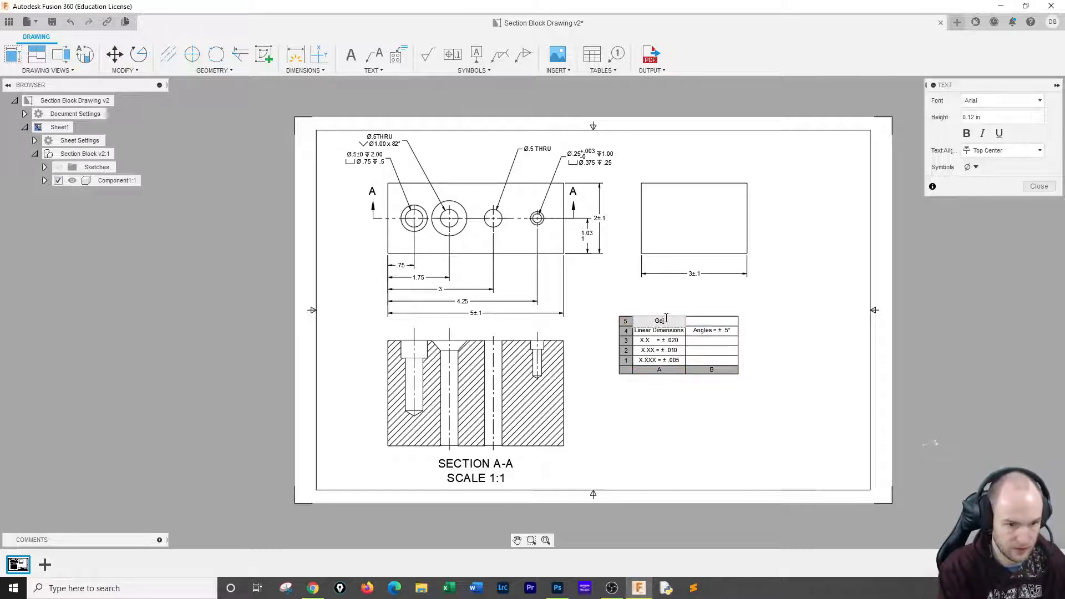
type("eral Tolerance")
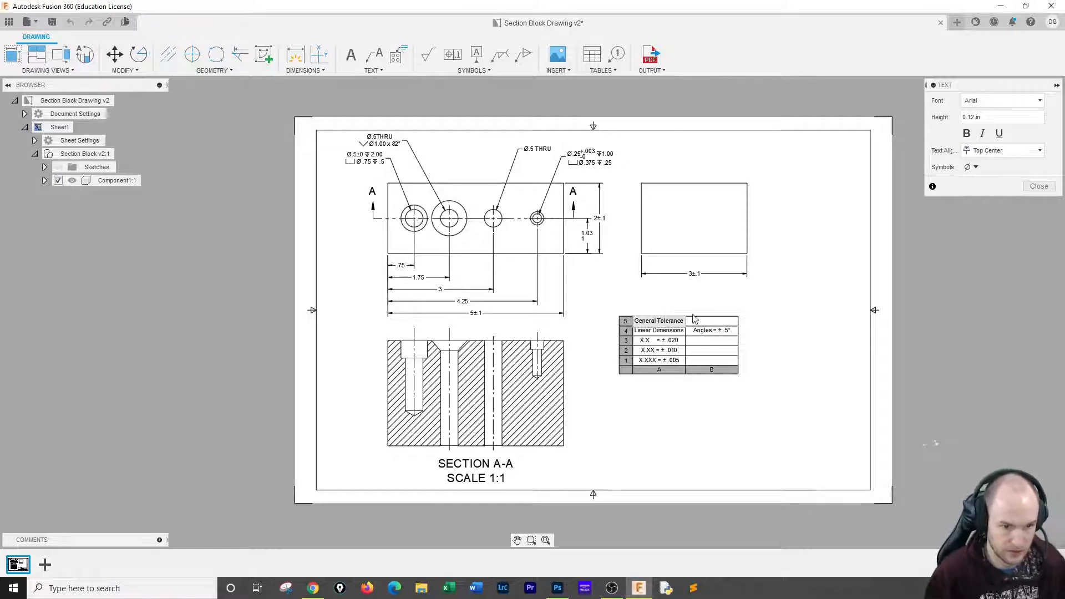
left_click(822, 329)
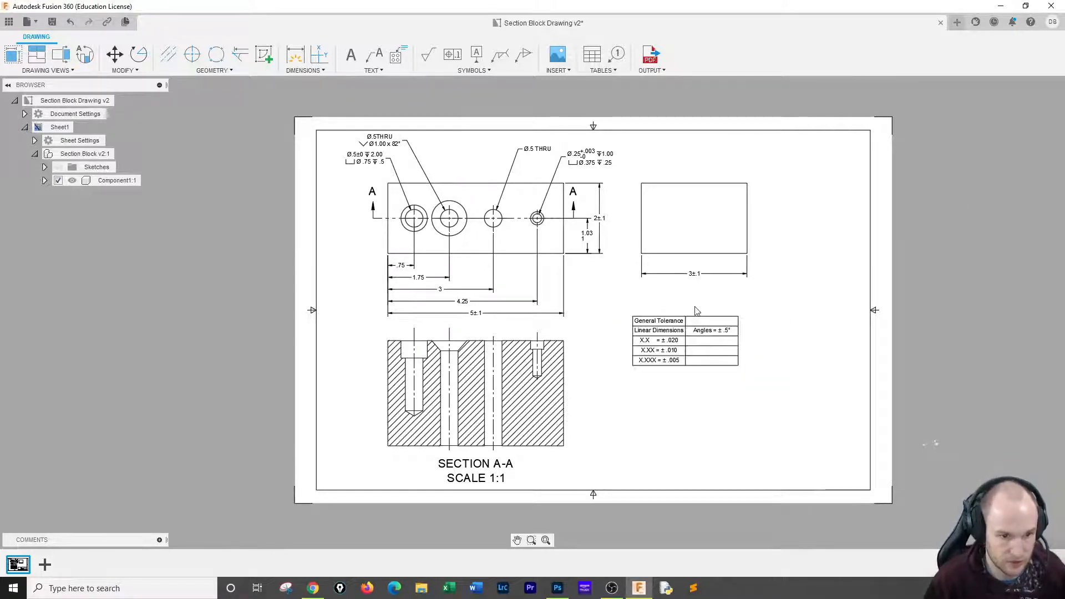
Undo the recent tolerance table edits, going back far enough to restore the drawing's title block.
left_click(680, 337)
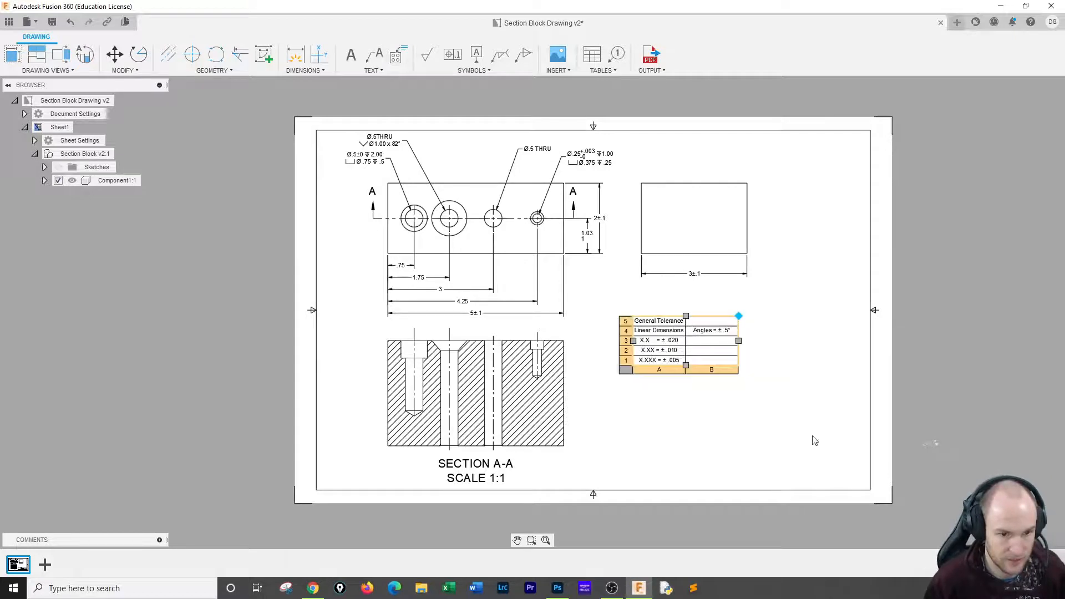
left_click(813, 439)
key("Escape")
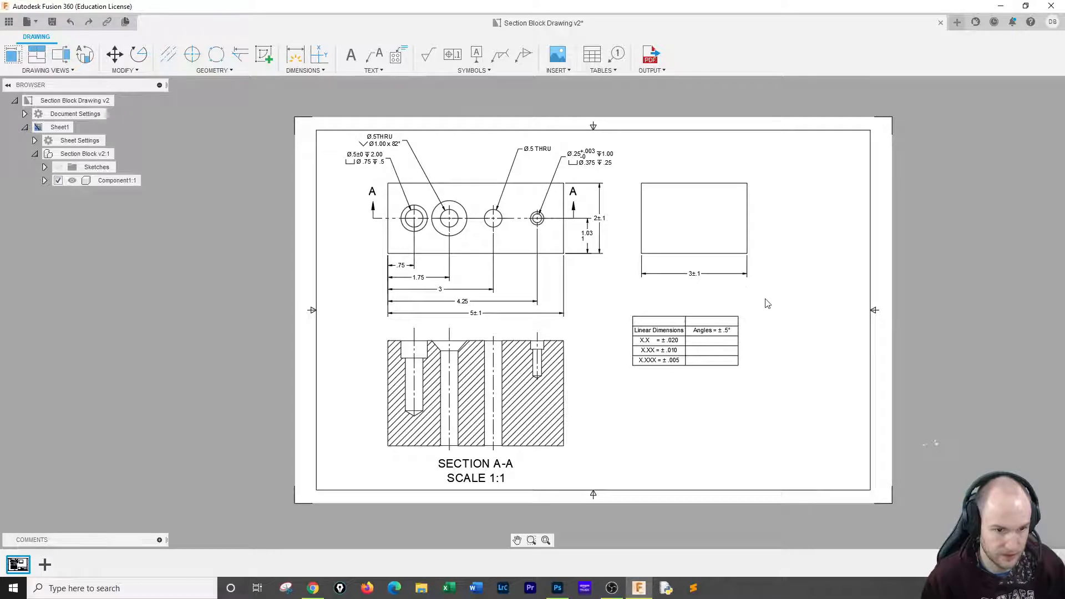
left_click(622, 382)
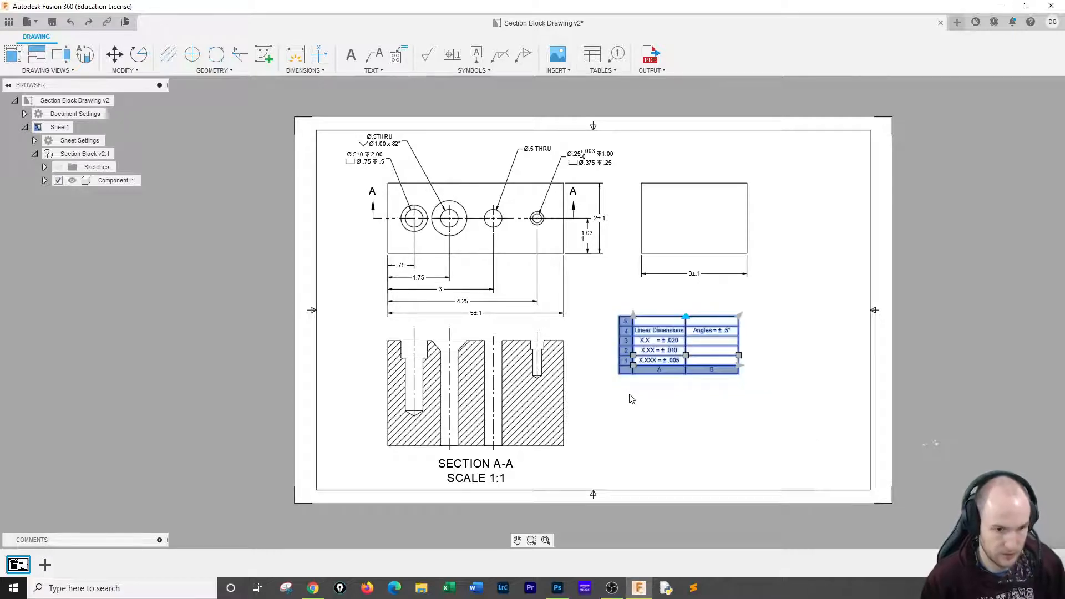
key("Escape")
key("ctrl+z")
key("ctrl+z")
key("ctrl+z")
key("ctrl+z")
key("ctrl+z")
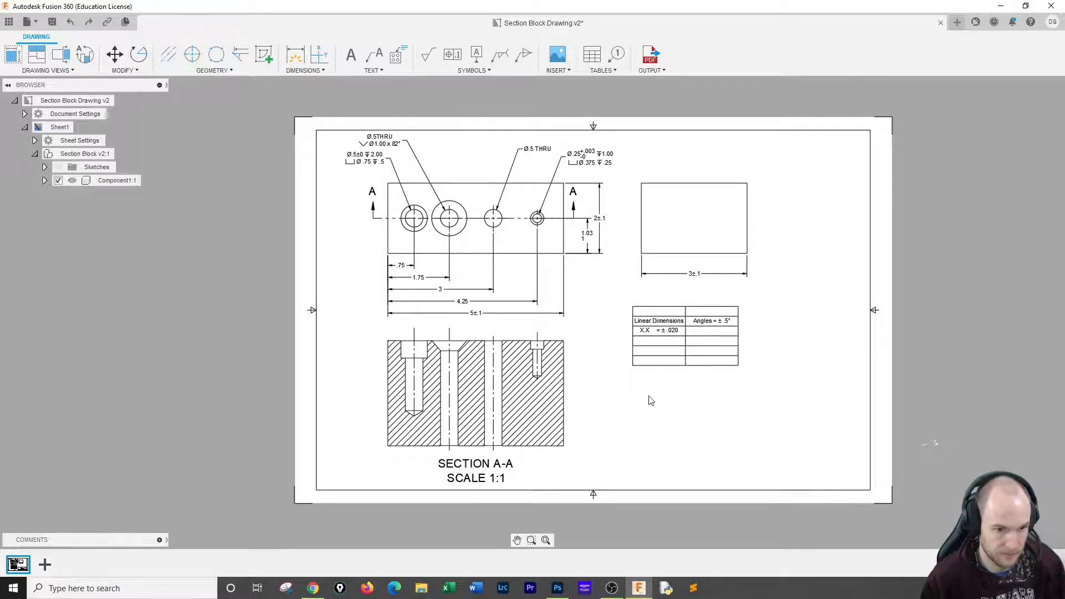
left_click(669, 331)
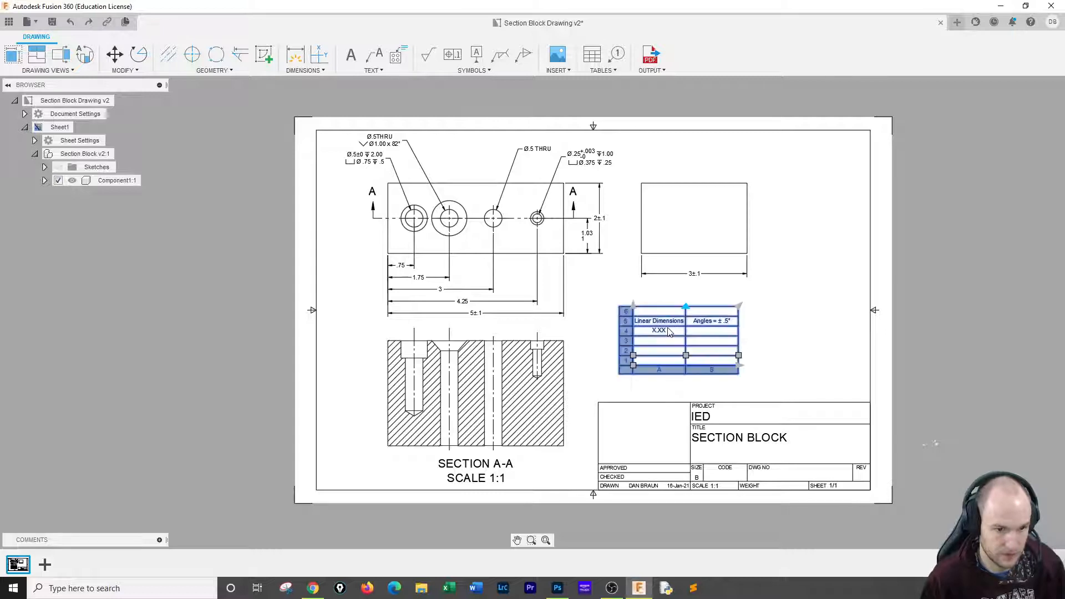
double_click(667, 332)
left_click_drag(667, 331, 641, 333)
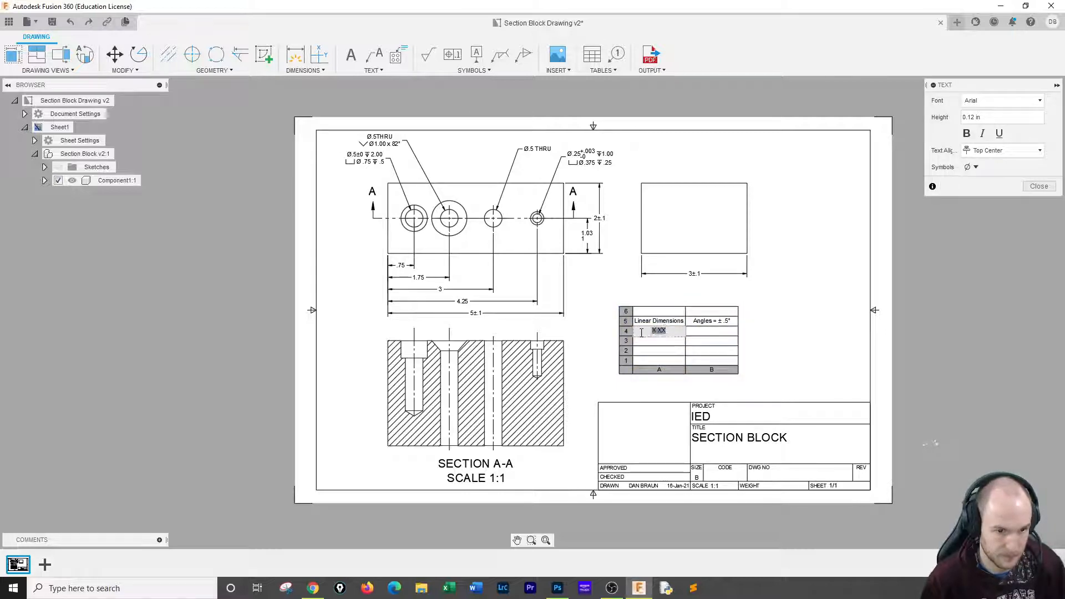
key("Escape")
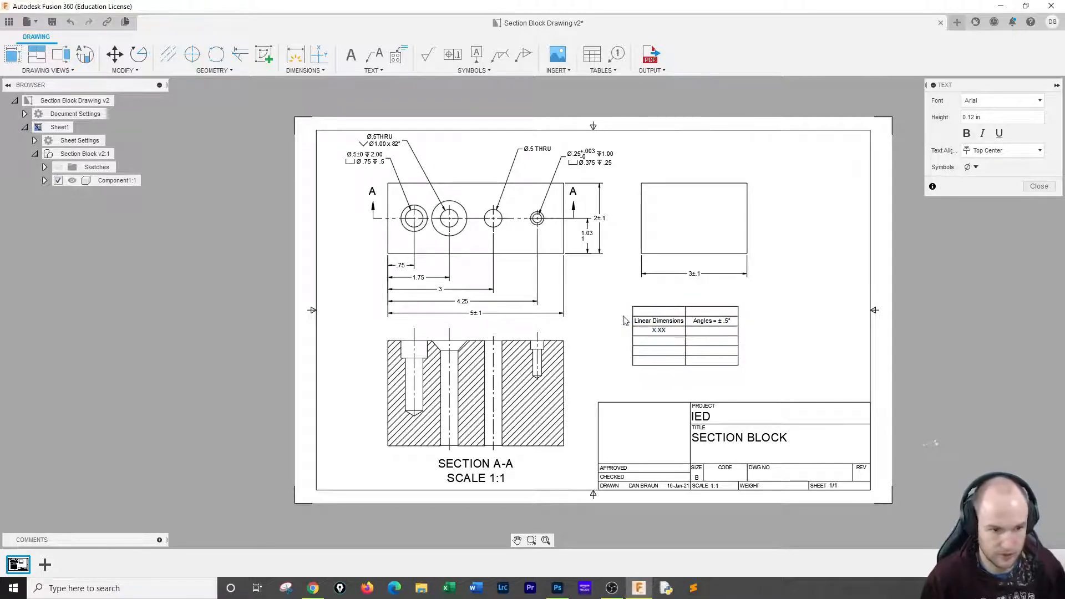
Place a new empty table just above the title block and set its table direction to Down.
left_click(592, 54)
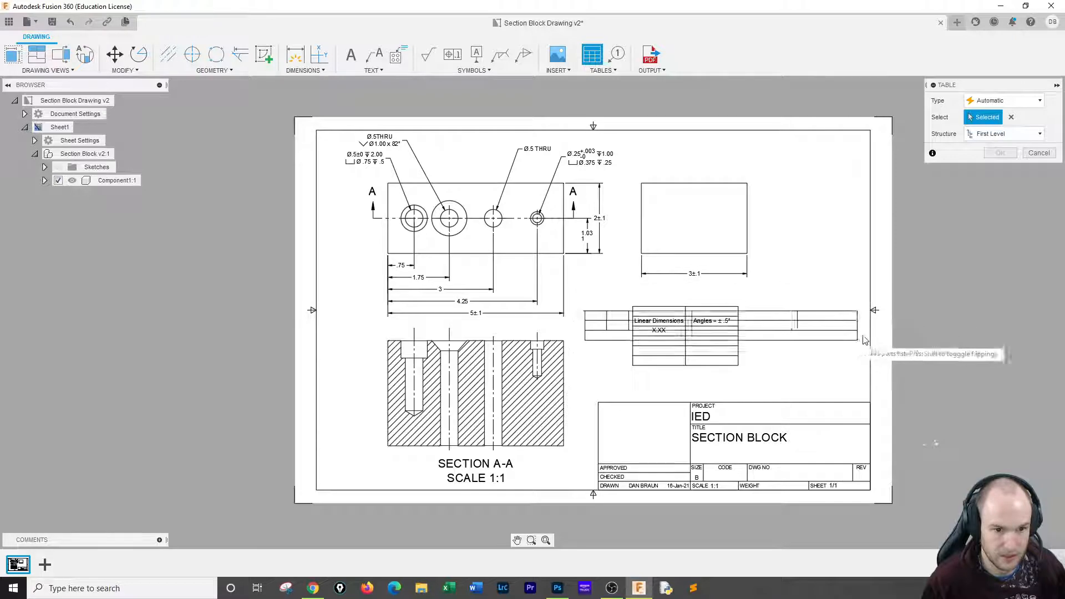
left_click(1016, 100)
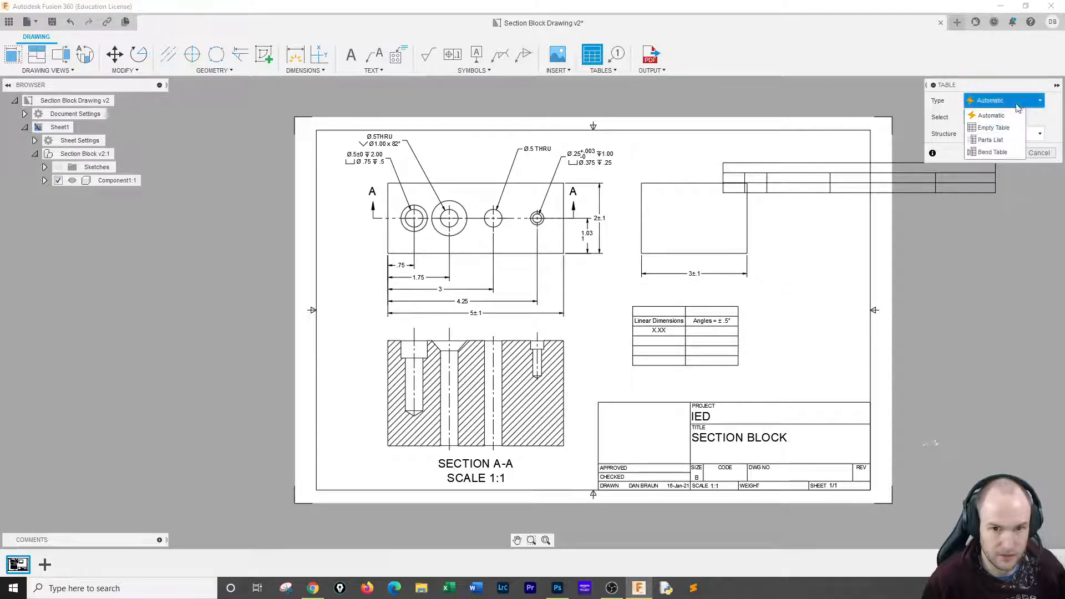
left_click(991, 128)
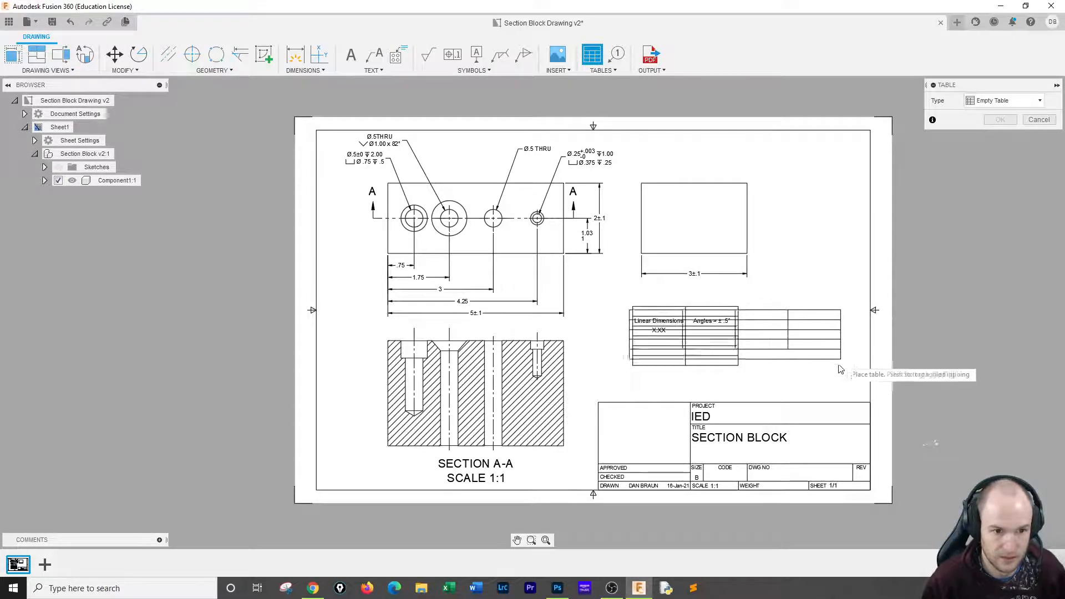
left_click(818, 401)
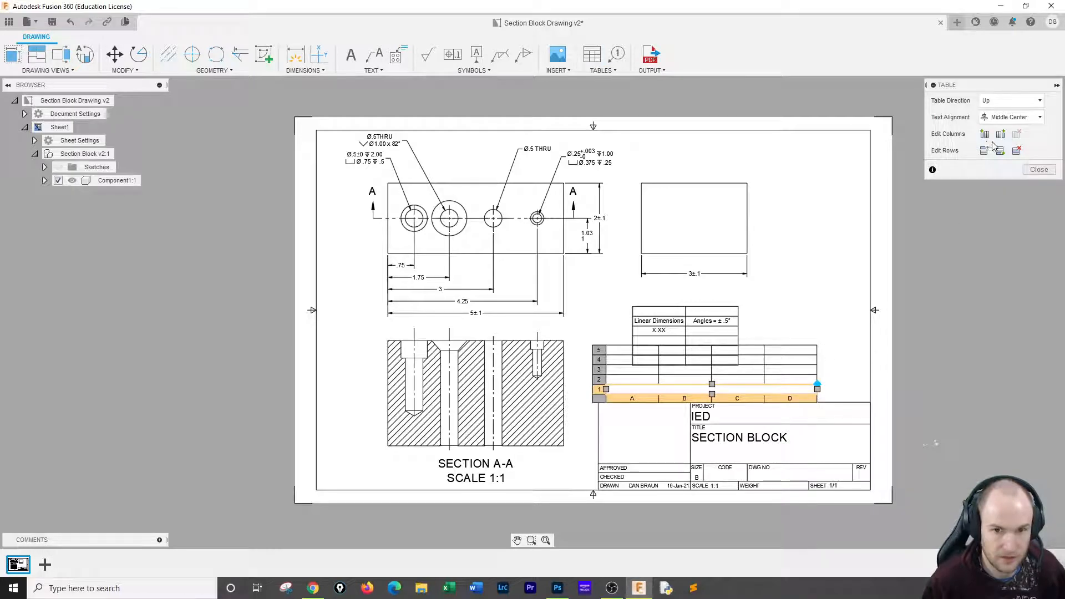
left_click(1019, 101)
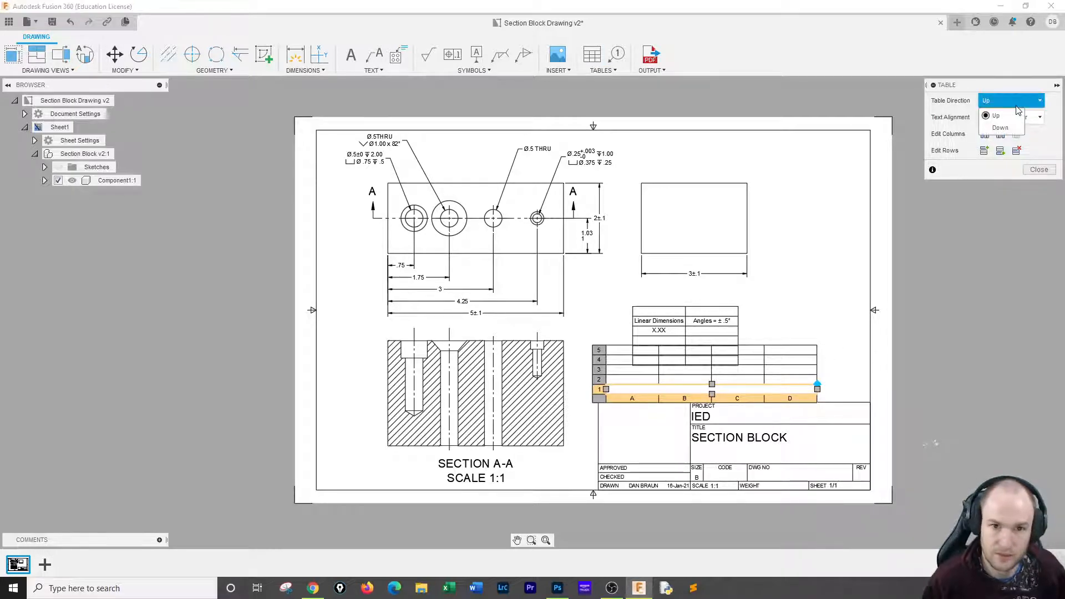
left_click(1002, 127)
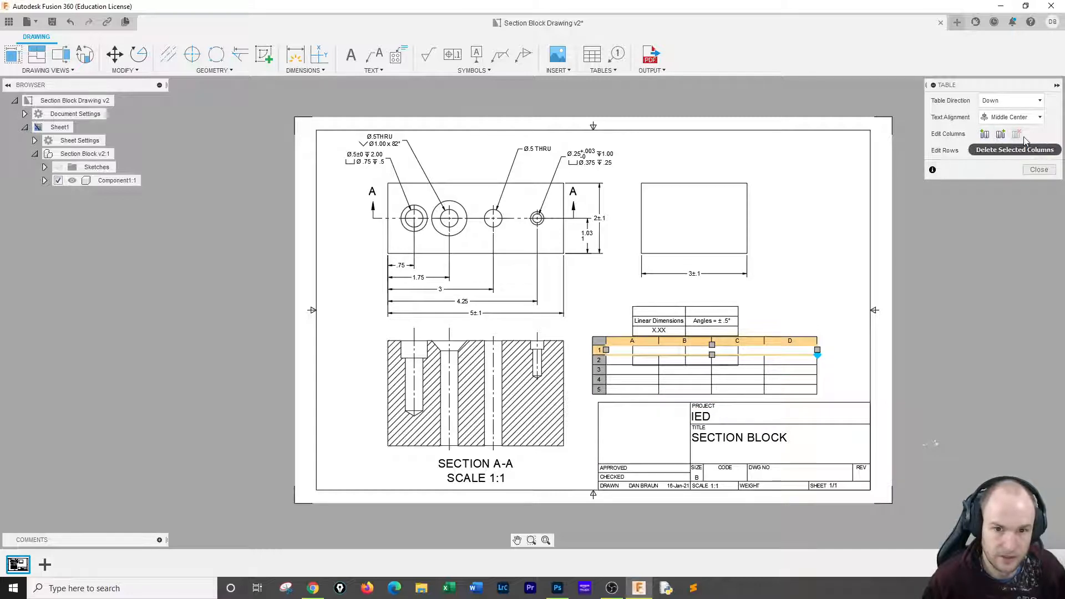
Delete columns D and C from the new table, and delete the old tolerance table that overlaps it.
left_click(778, 389)
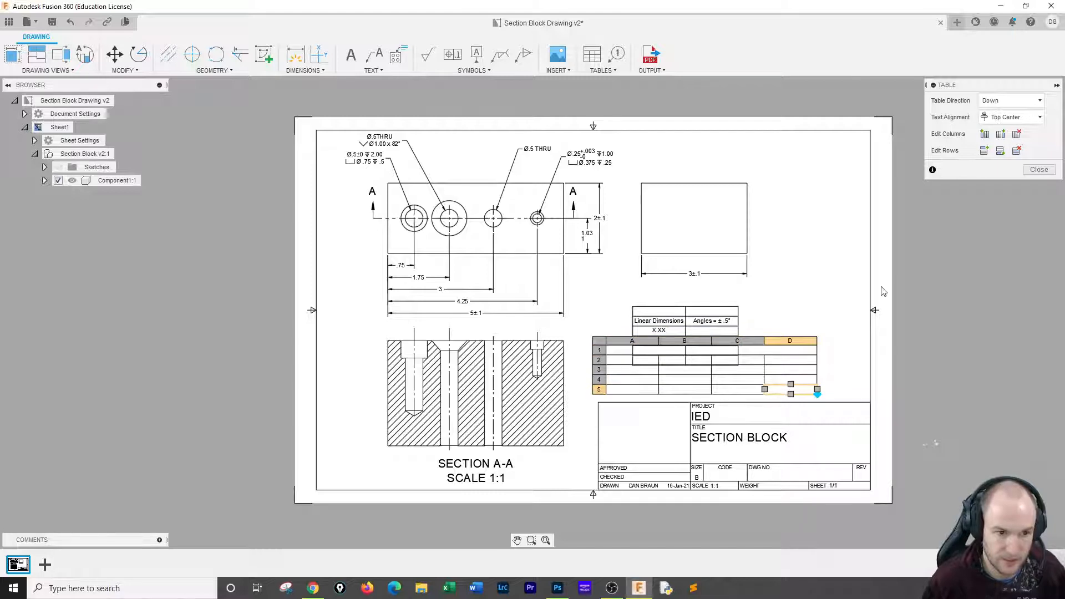
left_click(1017, 134)
left_click(1018, 134)
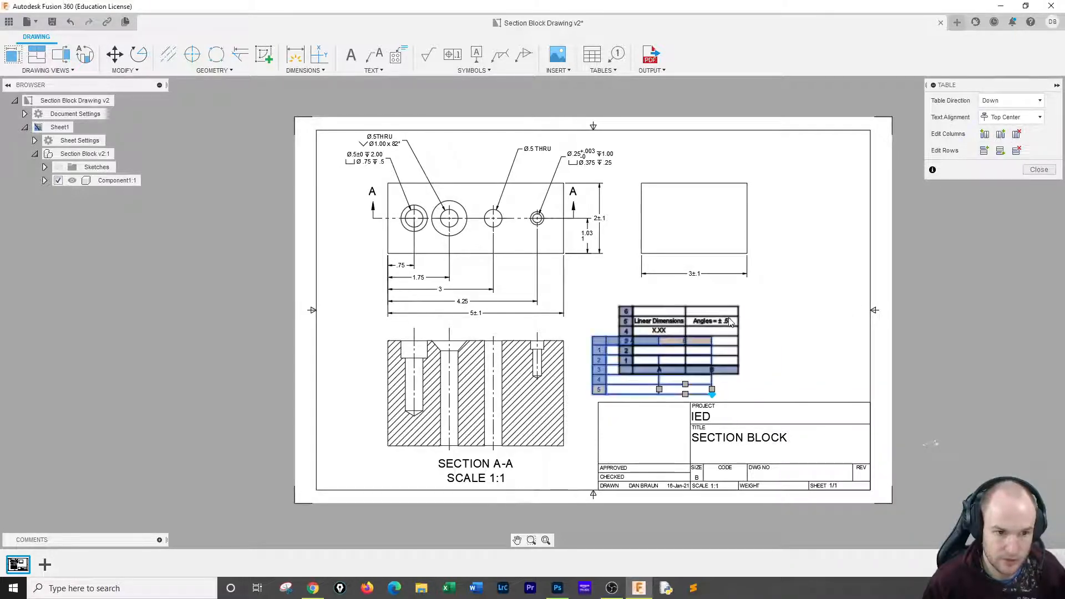
key("Escape")
left_click(653, 362)
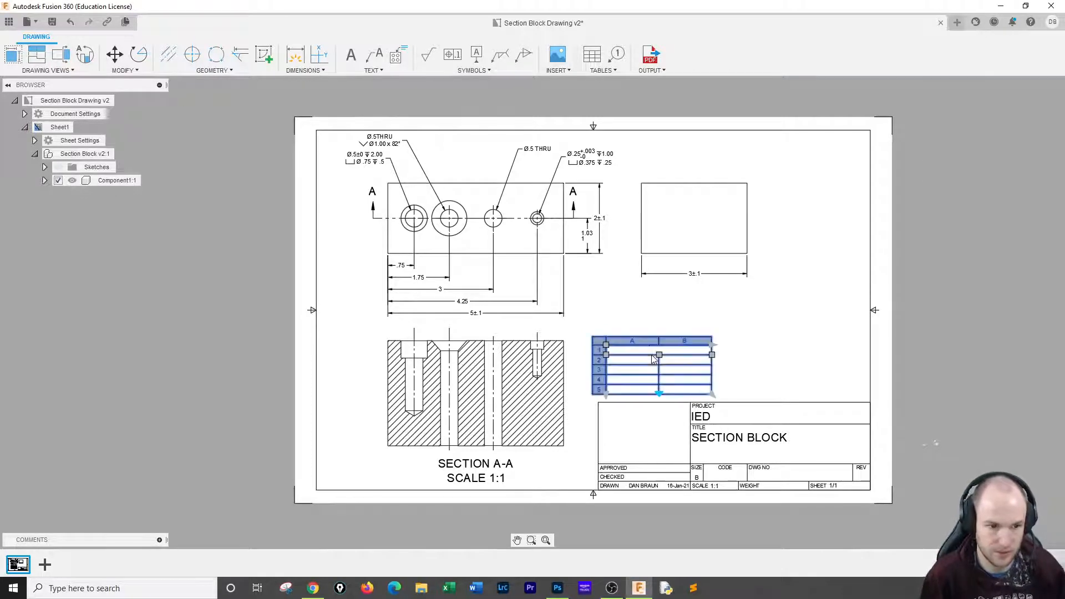
Copy "General Tolerances" from the 7.3 submit 2 document in Chrome into the title row of the new Fusion 360 table.
left_click(649, 341)
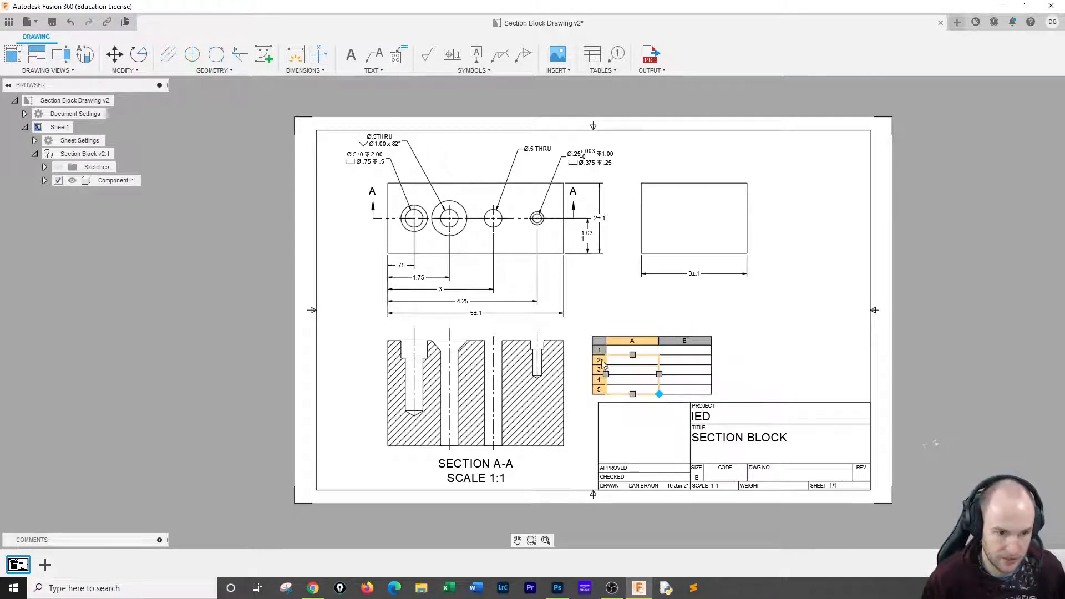
left_click(621, 352)
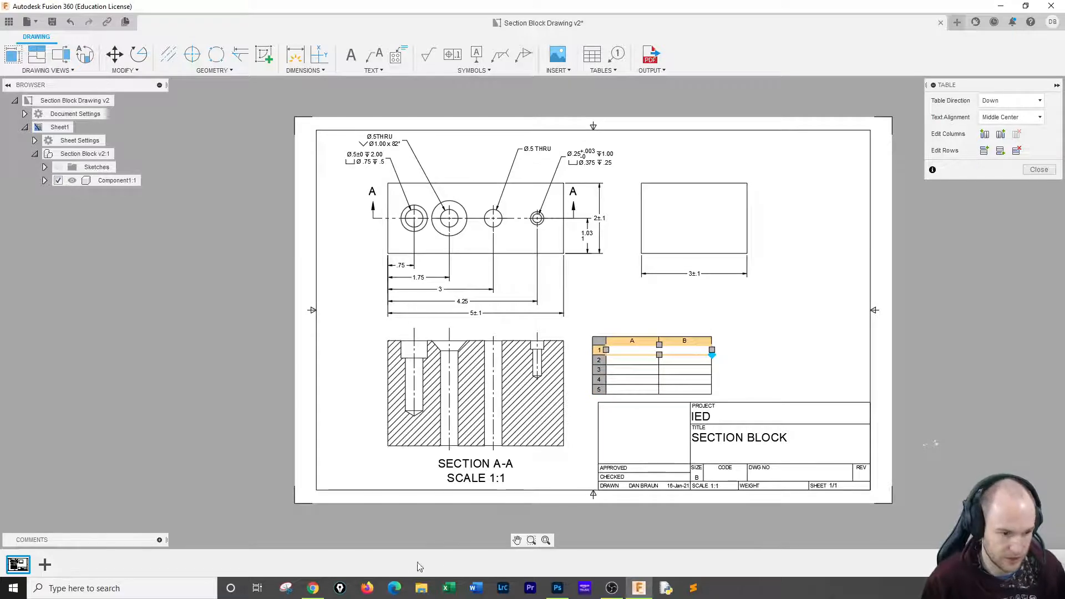
left_click(313, 589)
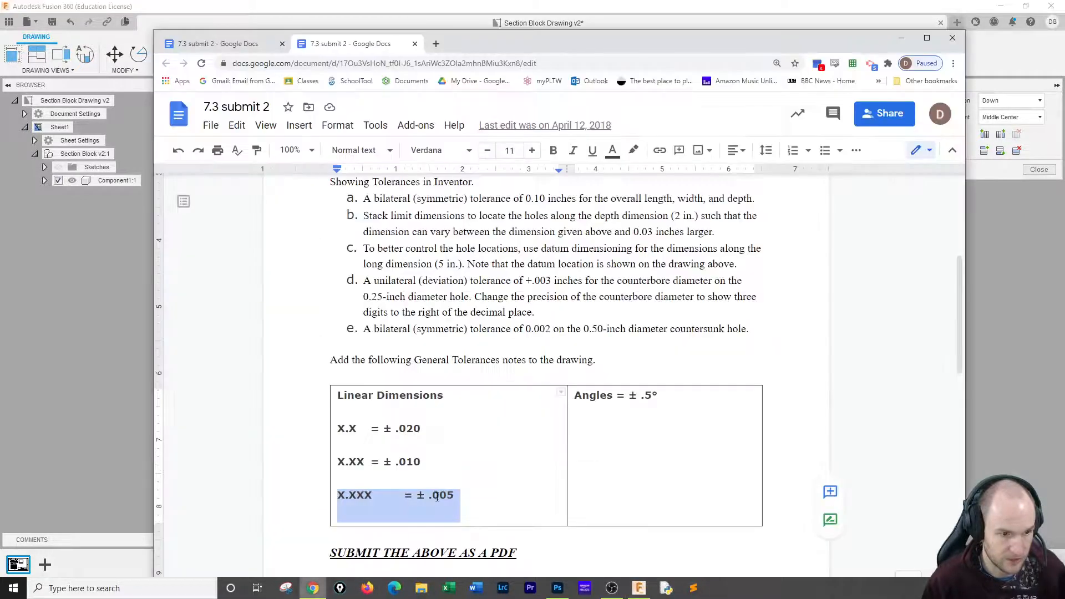
left_click(413, 362)
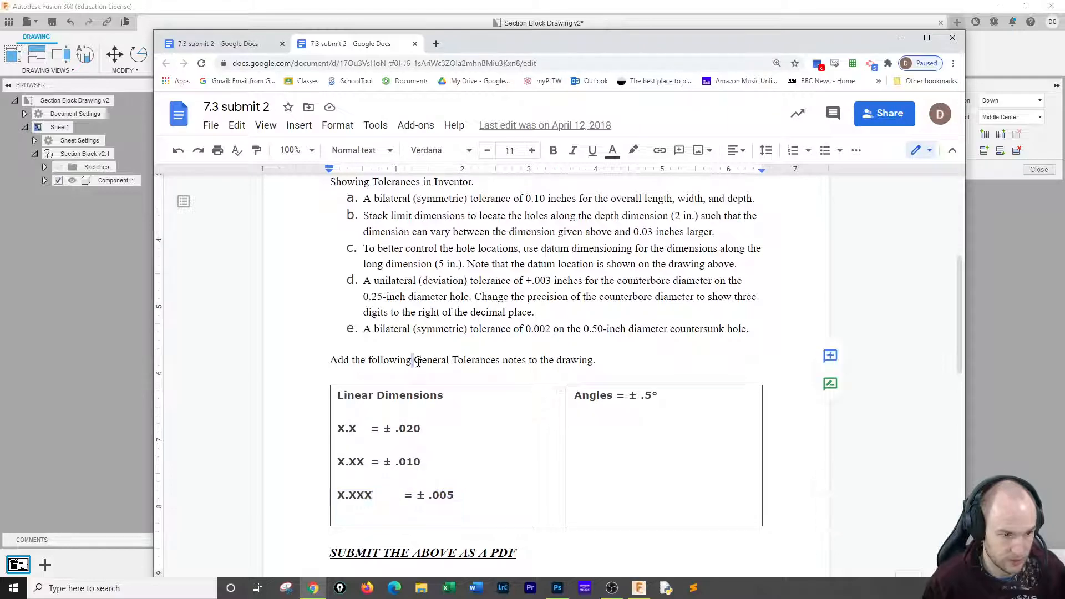
left_click_drag(415, 359, 498, 361)
key("ctrl+c")
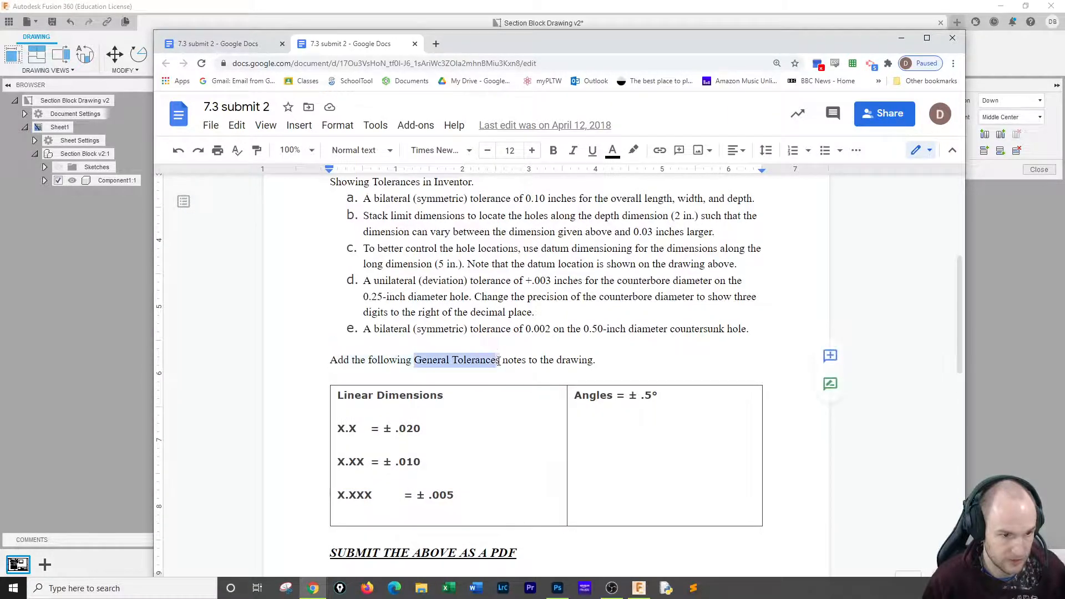
left_click(982, 360)
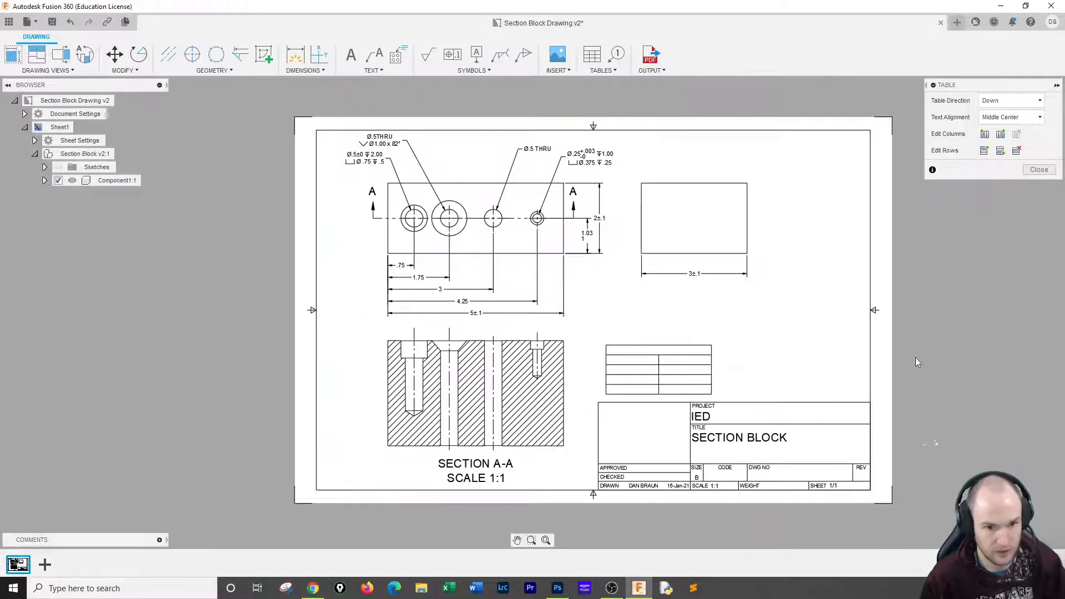
left_click(658, 351)
key("ctrl+v")
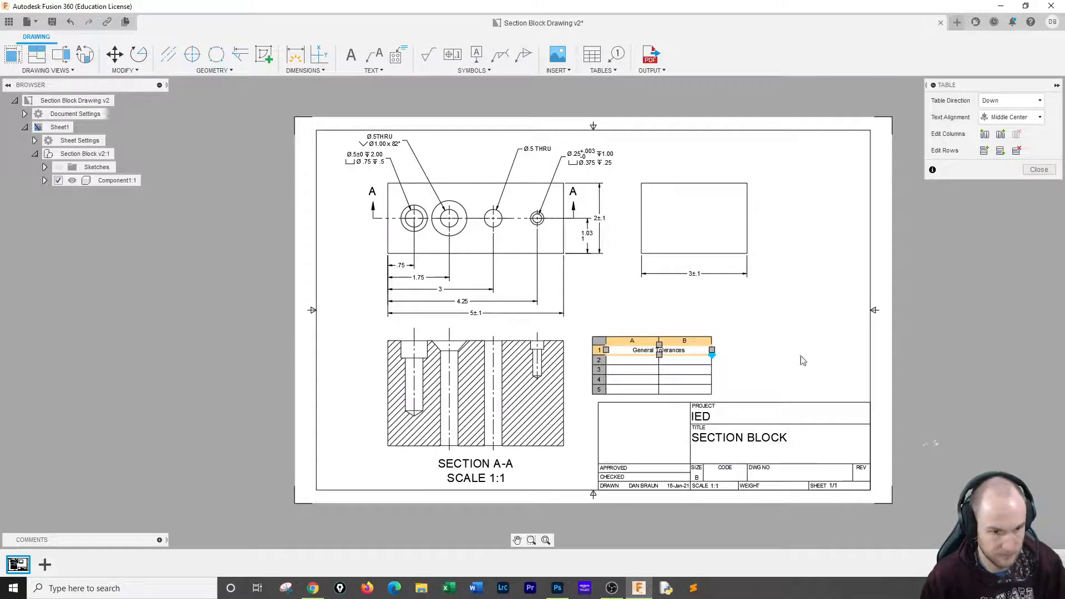
left_click(919, 345)
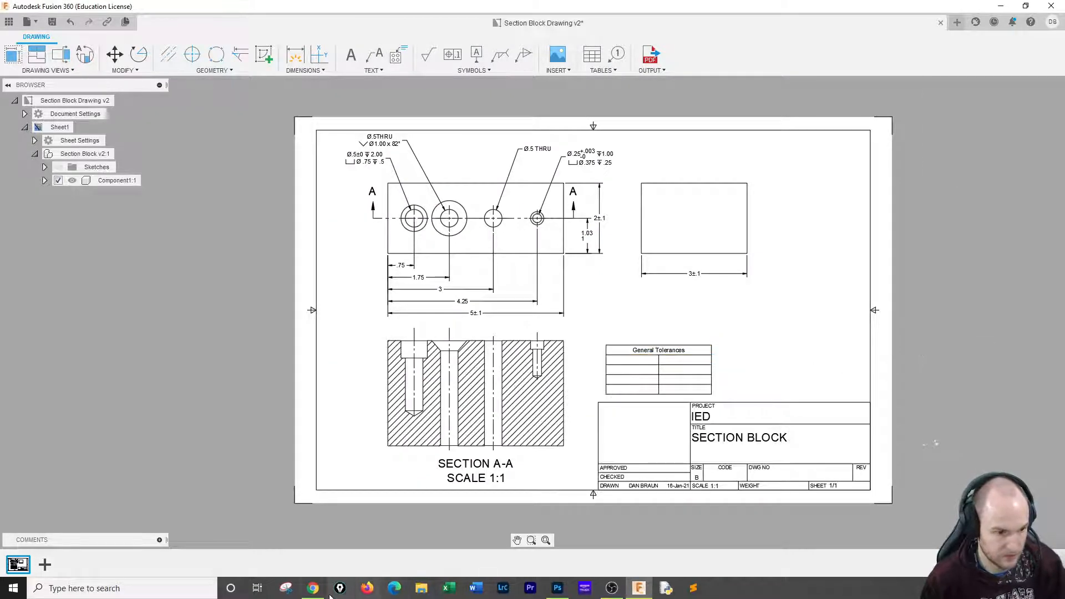
Copy the "Linear Dimensions" heading from the assignment document in Chrome into cell A2 of the Fusion 360 tolerance table.
left_click(313, 588)
triple_click(395, 390)
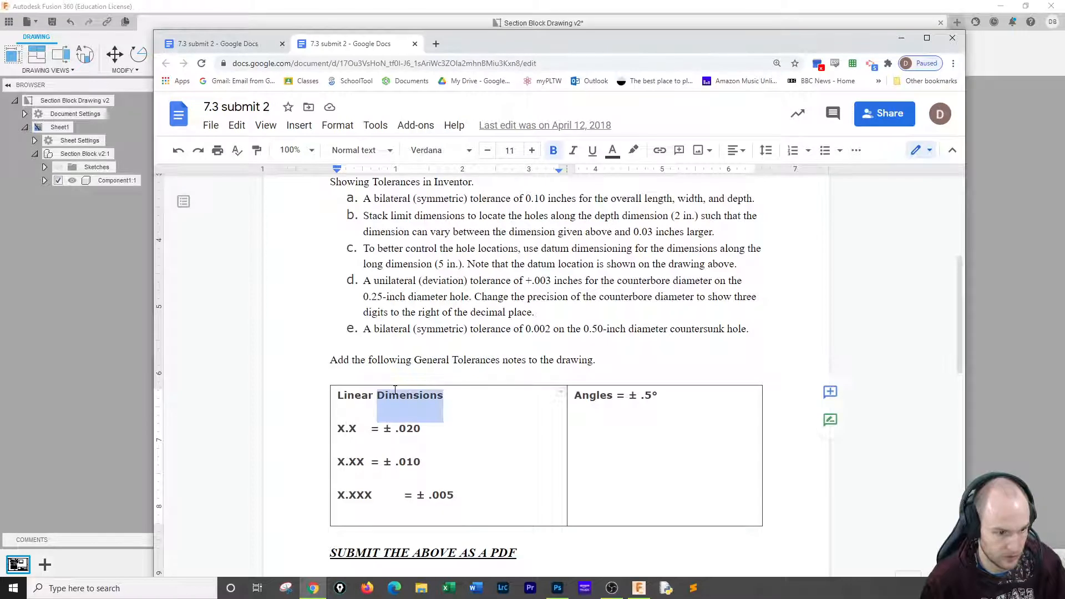
left_click(985, 342)
double_click(633, 364)
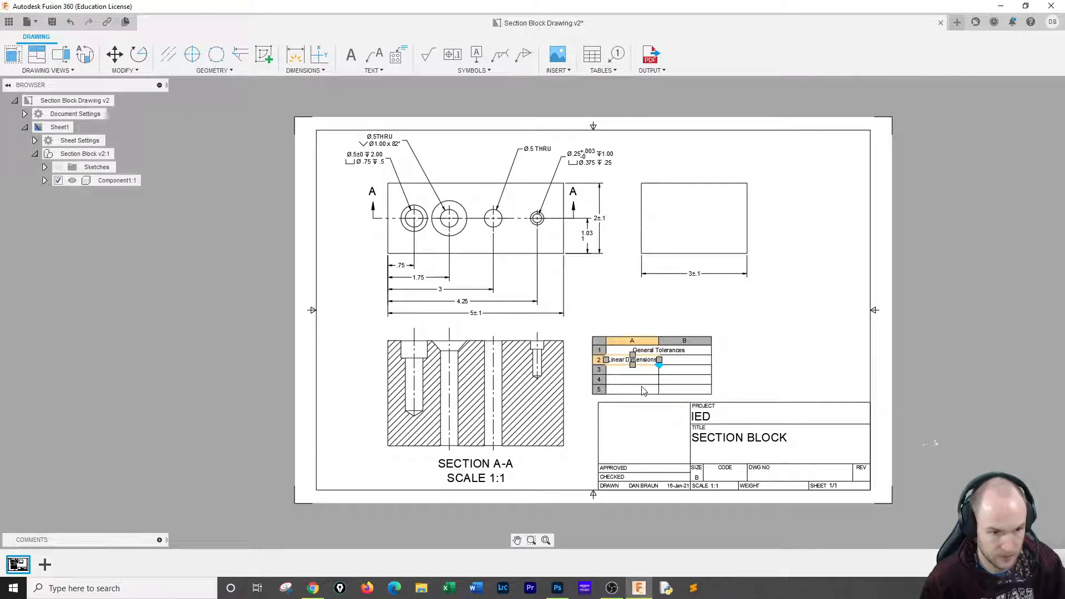
Copy "Angles = ± .5°" from the assignment document in Chrome into cell B2 of the Fusion 360 tolerance table.
left_click(682, 364)
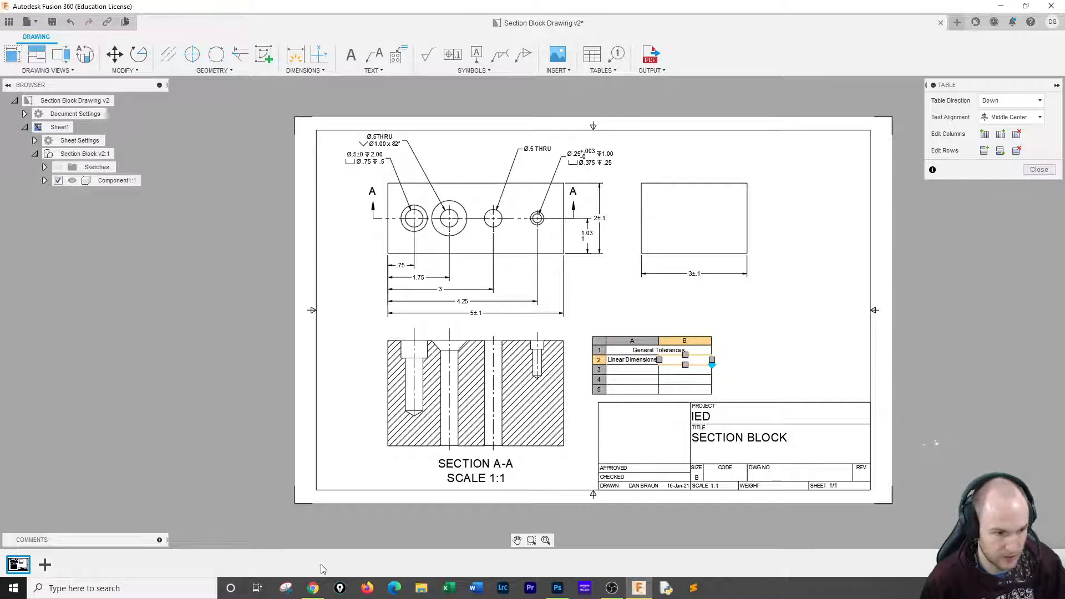
left_click(313, 588)
triple_click(634, 391)
key("ctrl+c")
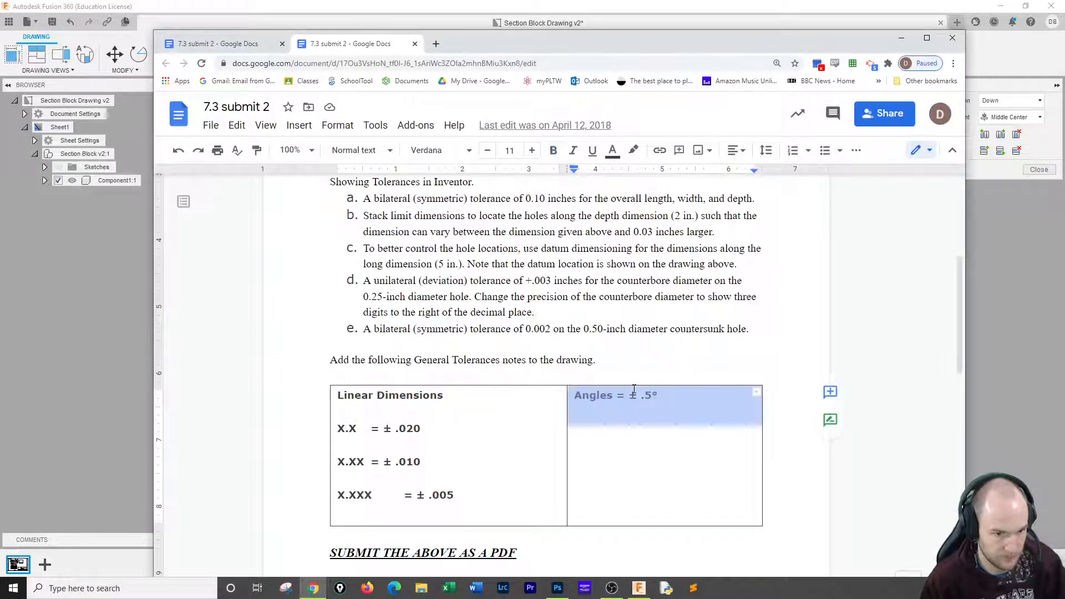
left_click(1030, 328)
double_click(705, 364)
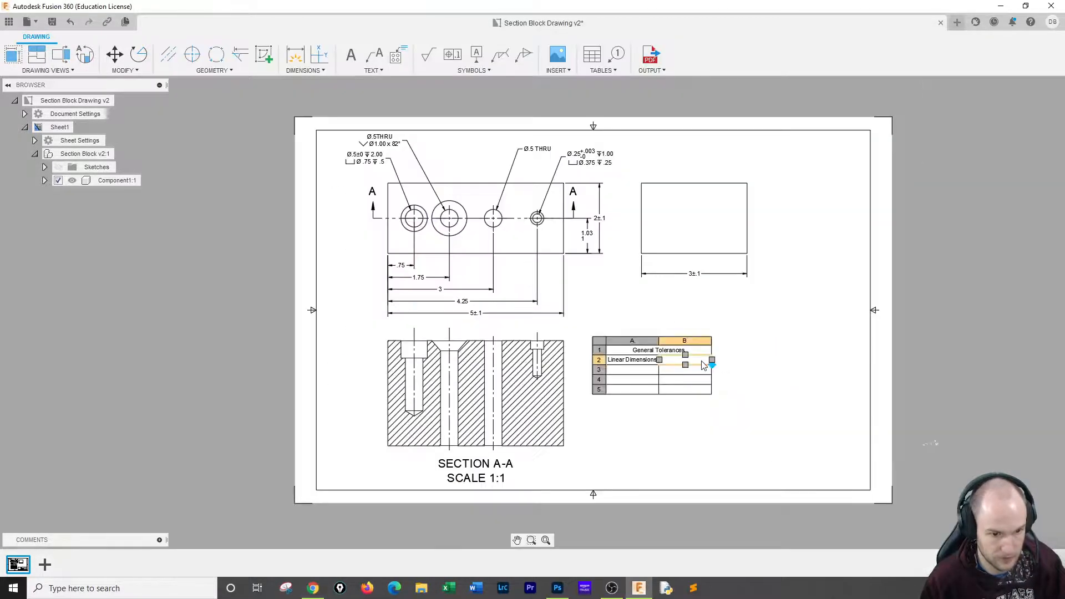
left_click(863, 367)
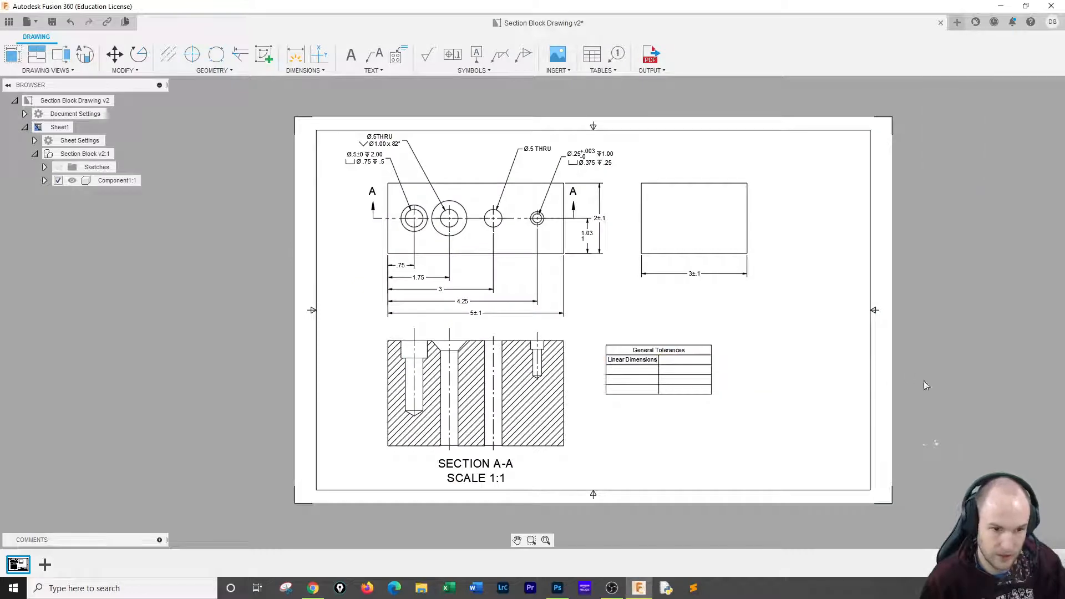
double_click(679, 367)
key("ctrl+v")
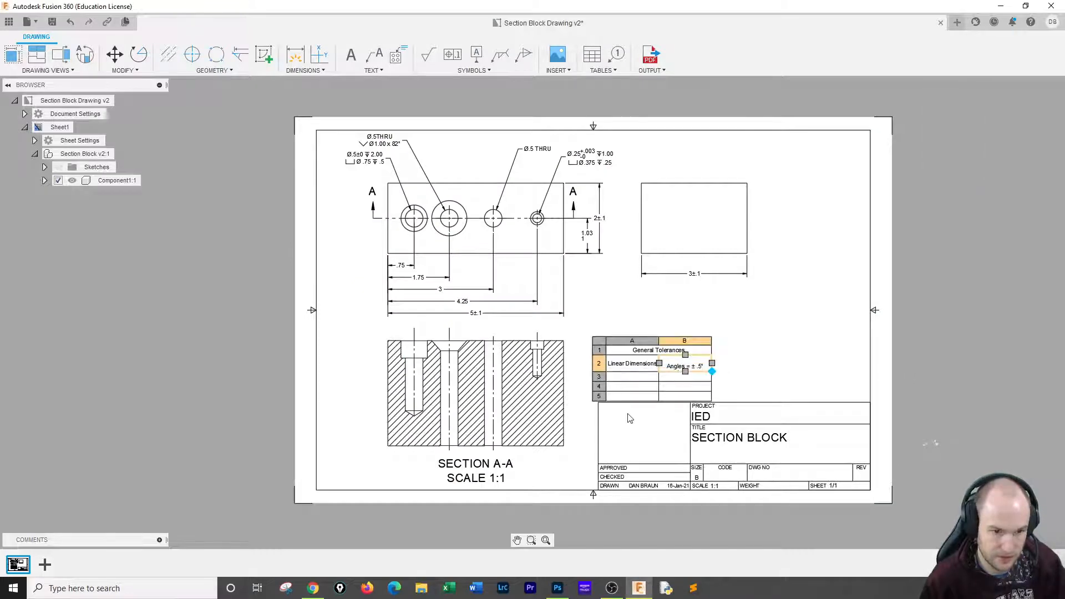
left_click(791, 366)
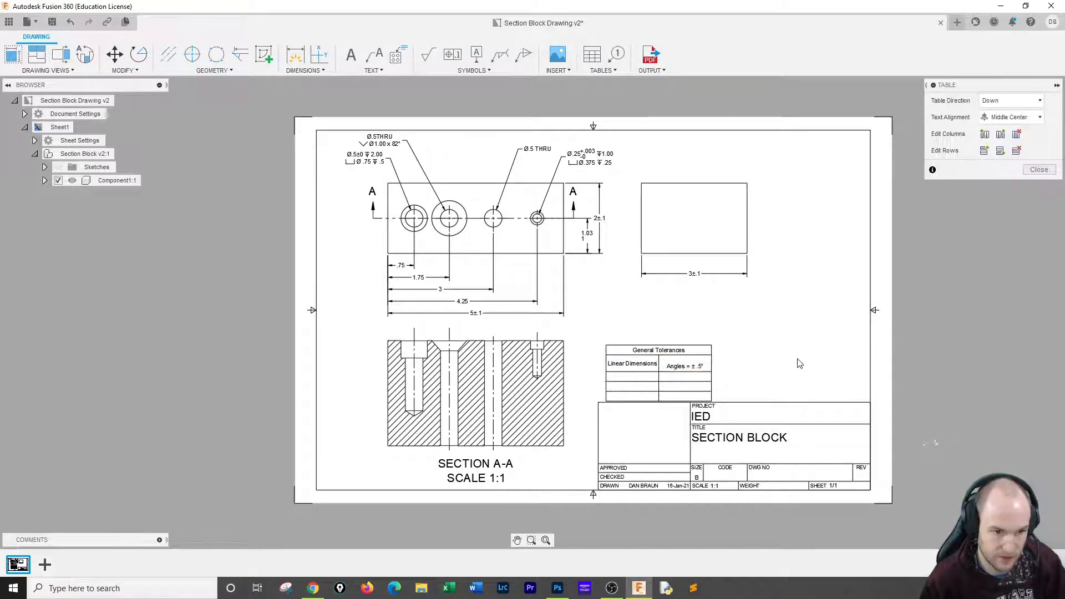
Remove the extra blank line from the angle tolerance text in cell B2.
double_click(676, 366)
double_click(677, 367)
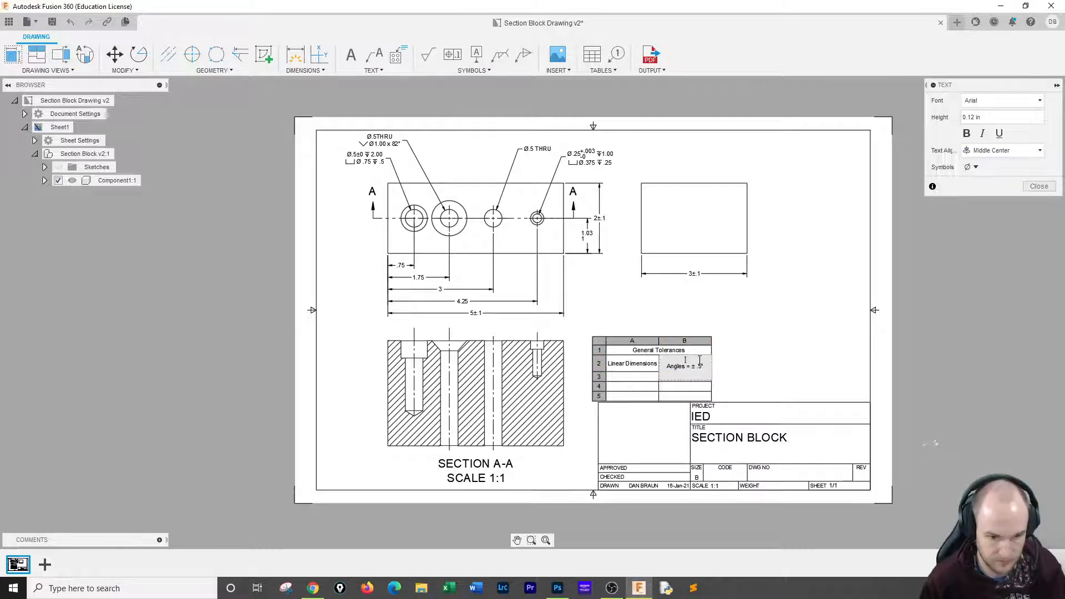
key("Delete")
left_click(824, 369)
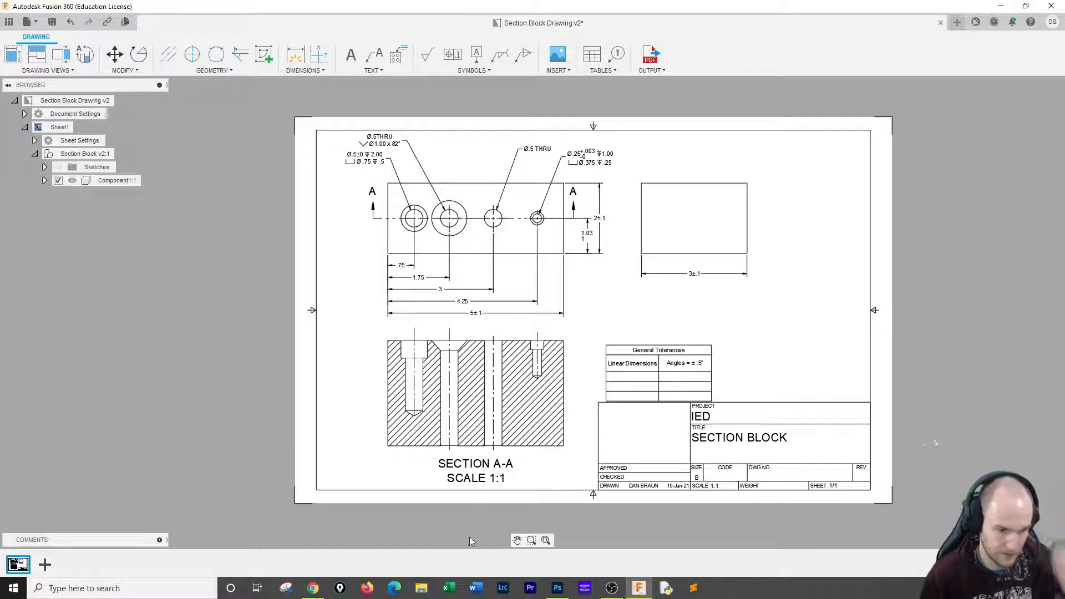
Copy "X.X = ± .020" from the assignment document in Chrome into cell A3 of the Fusion 360 tolerance table.
left_click(367, 587)
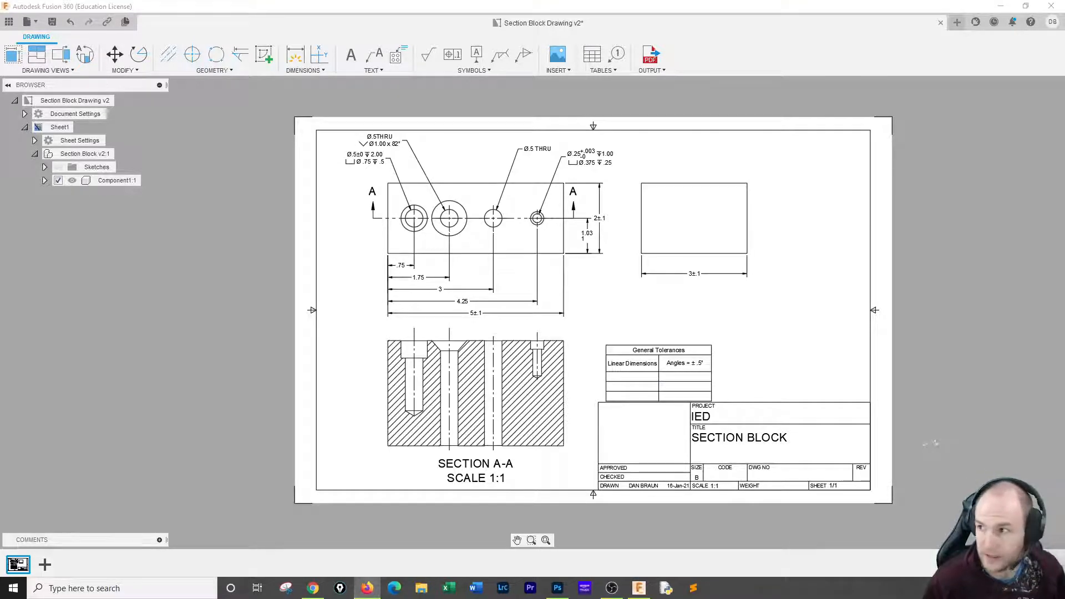
left_click(313, 588)
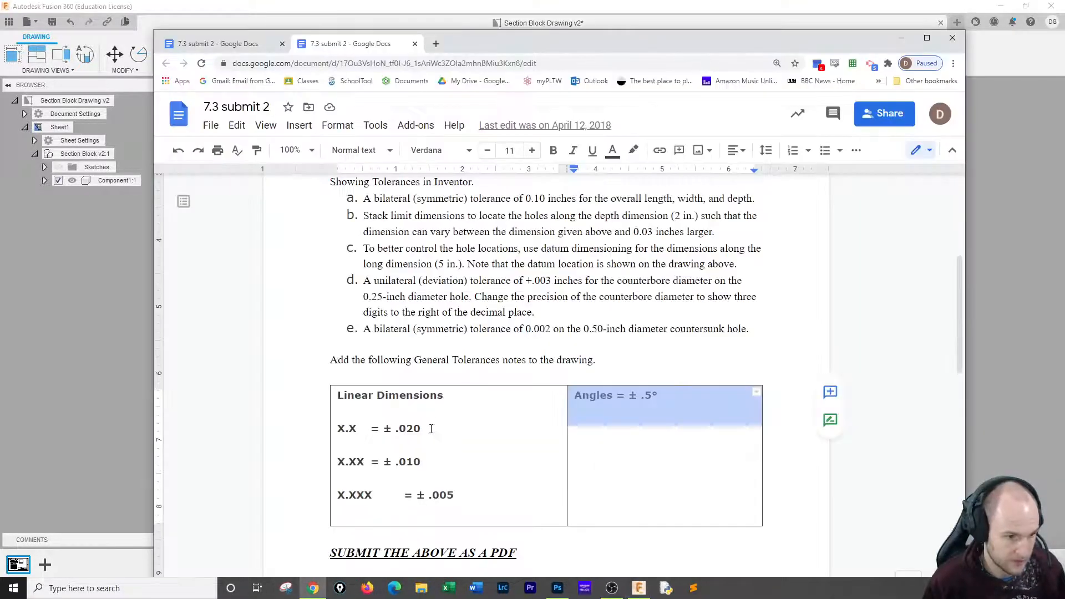
left_click_drag(435, 396, 425, 427)
key("ctrl+c")
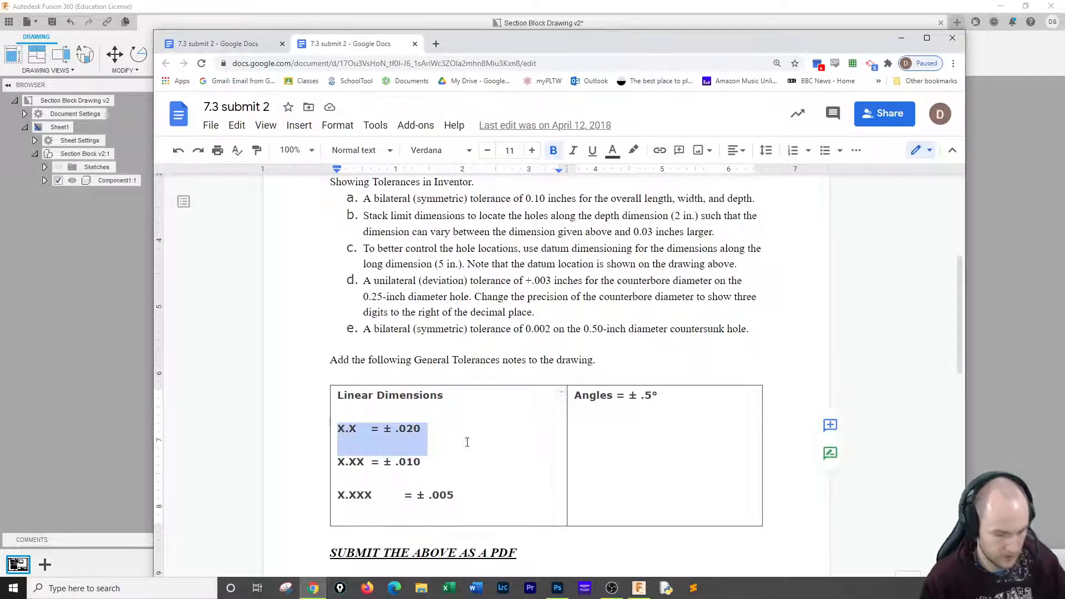
left_click(986, 358)
left_click(632, 378)
key("ctrl+v")
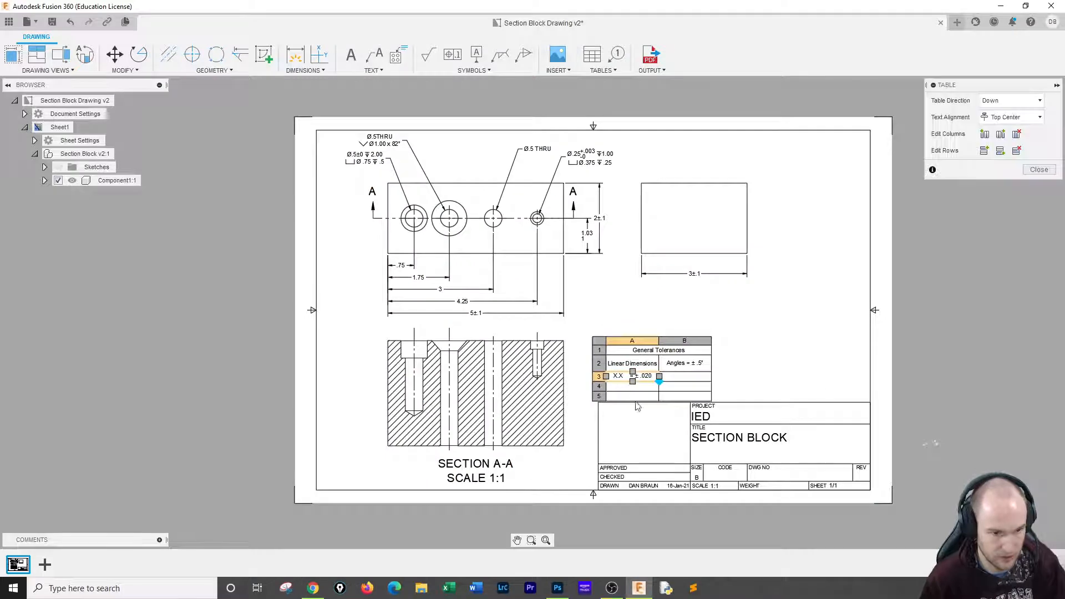
left_click(940, 352)
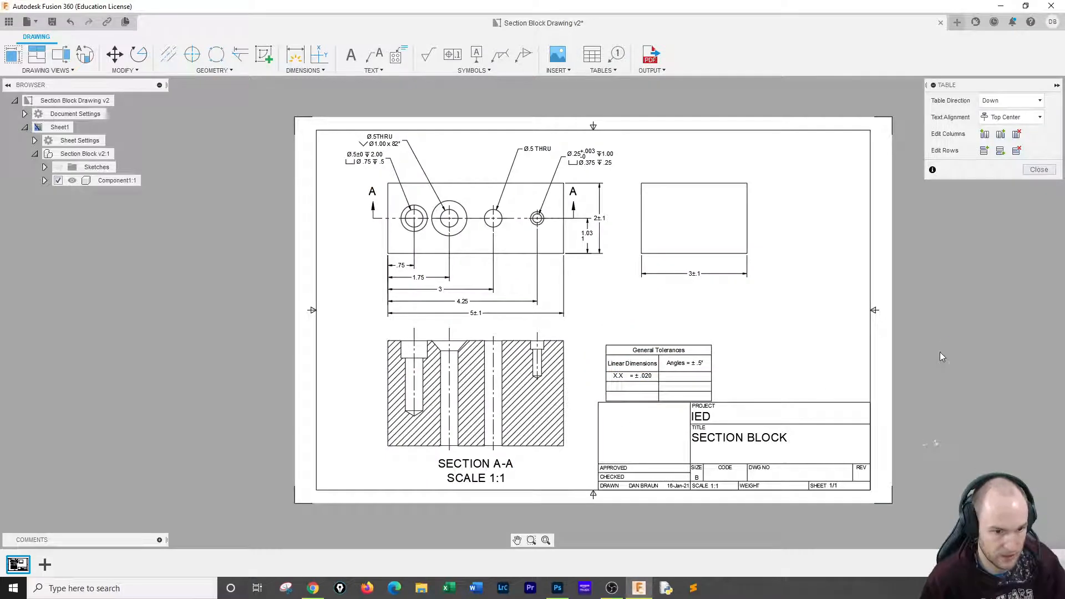
Copy "X.XX = ± .010" from the assignment document in Chrome into cells A4 and A5 of the Fusion 360 tolerance table.
left_click(312, 591)
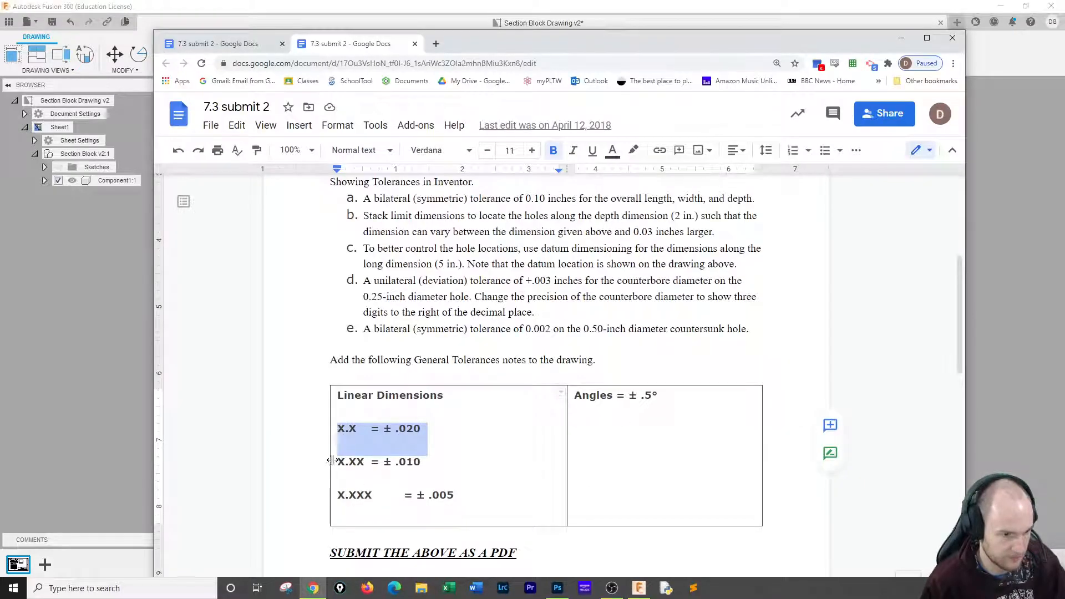
left_click_drag(338, 461, 431, 461)
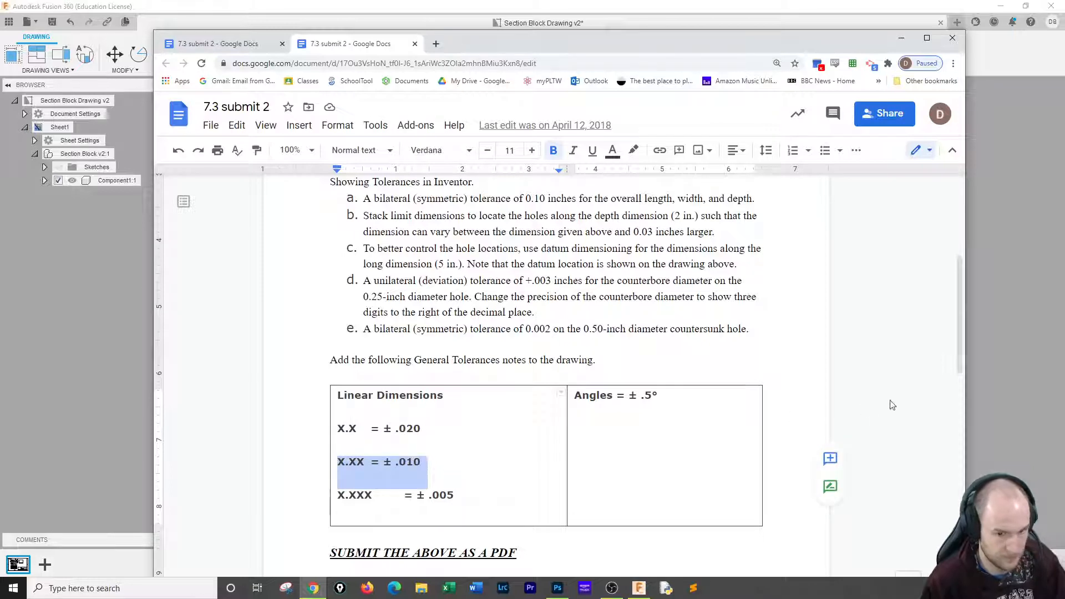
left_click(986, 383)
left_click_drag(614, 396, 619, 385)
type("X.XX = ± .010 X.XX = ± .010")
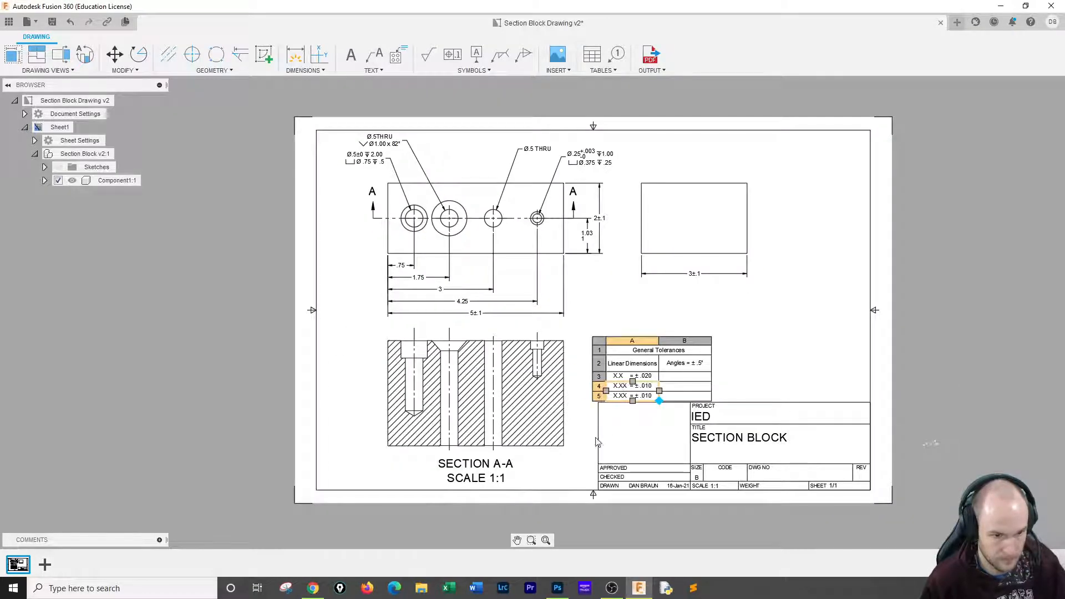
left_click(975, 365)
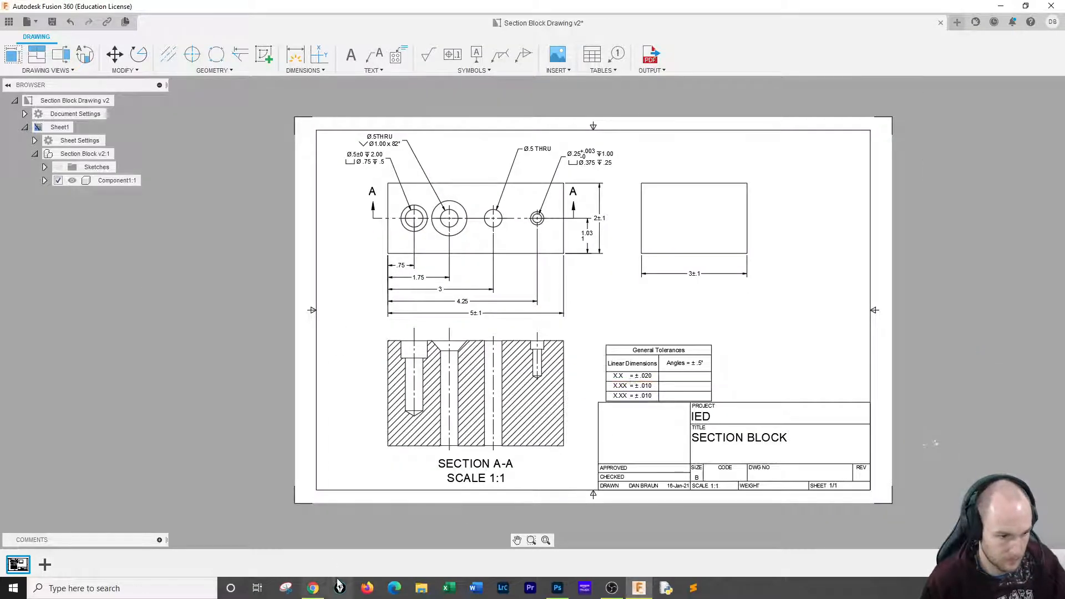
Replace the text in cell A5 with "X.XXX = ± .005", copied from the assignment document in Chrome.
left_click(362, 588)
left_click(314, 588)
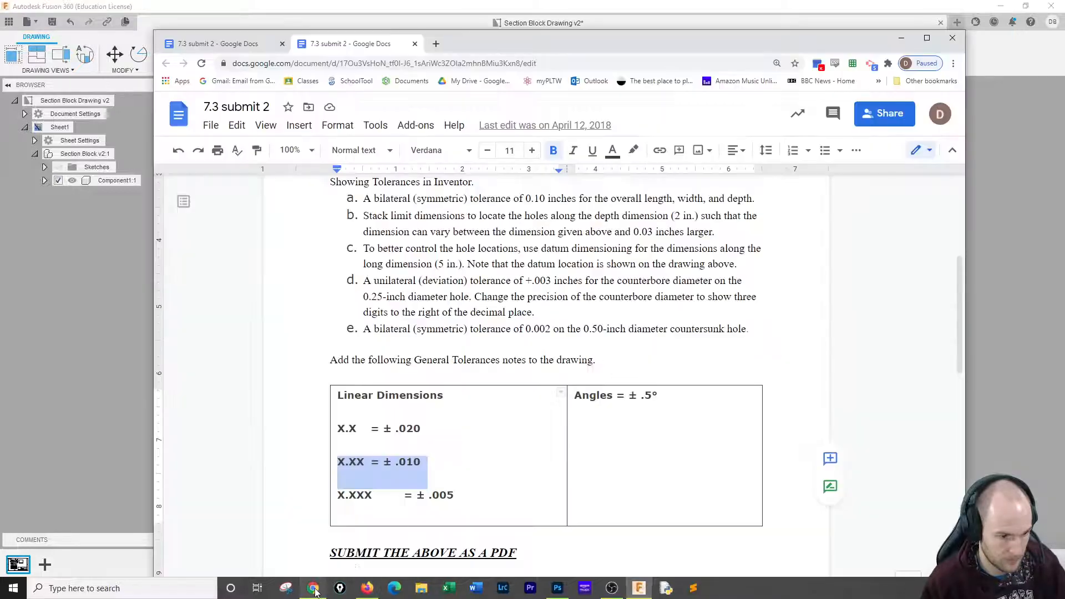
left_click_drag(335, 496, 455, 498)
key("ctrl+c")
left_click(971, 347)
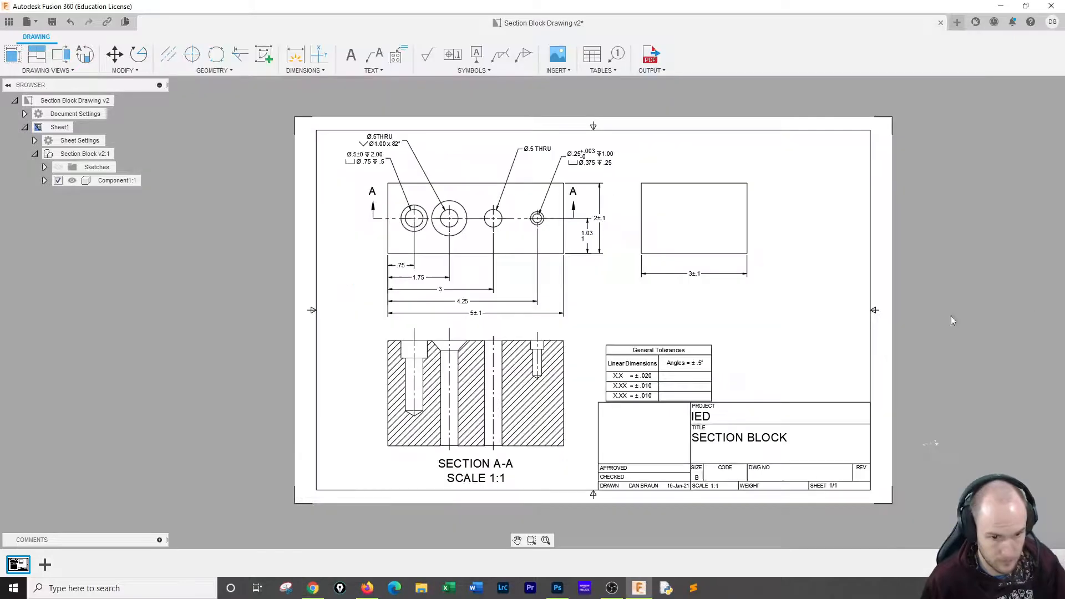
double_click(644, 397)
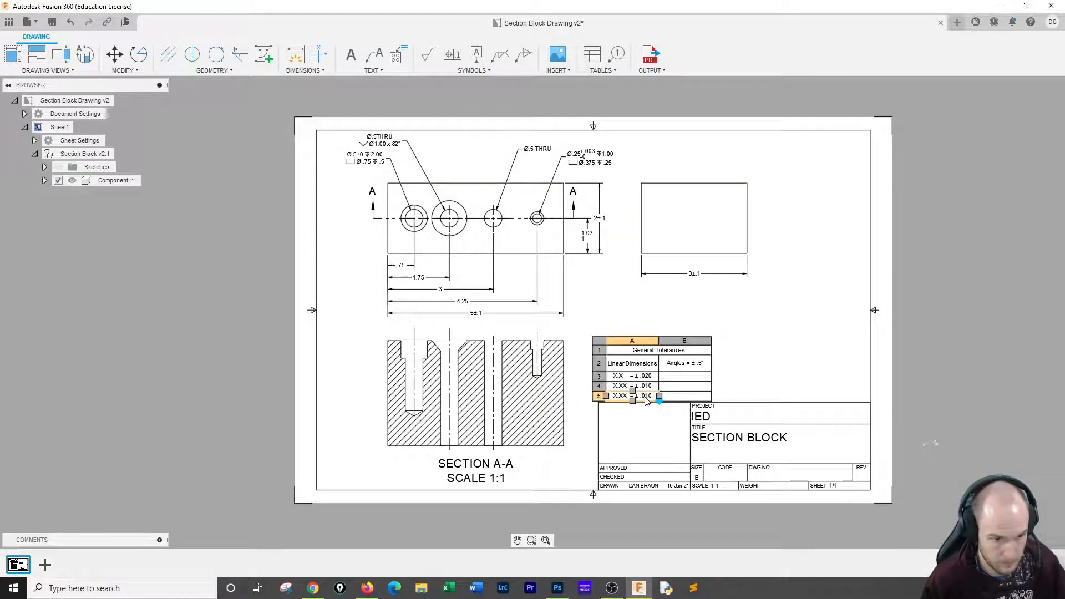
key("ctrl+v")
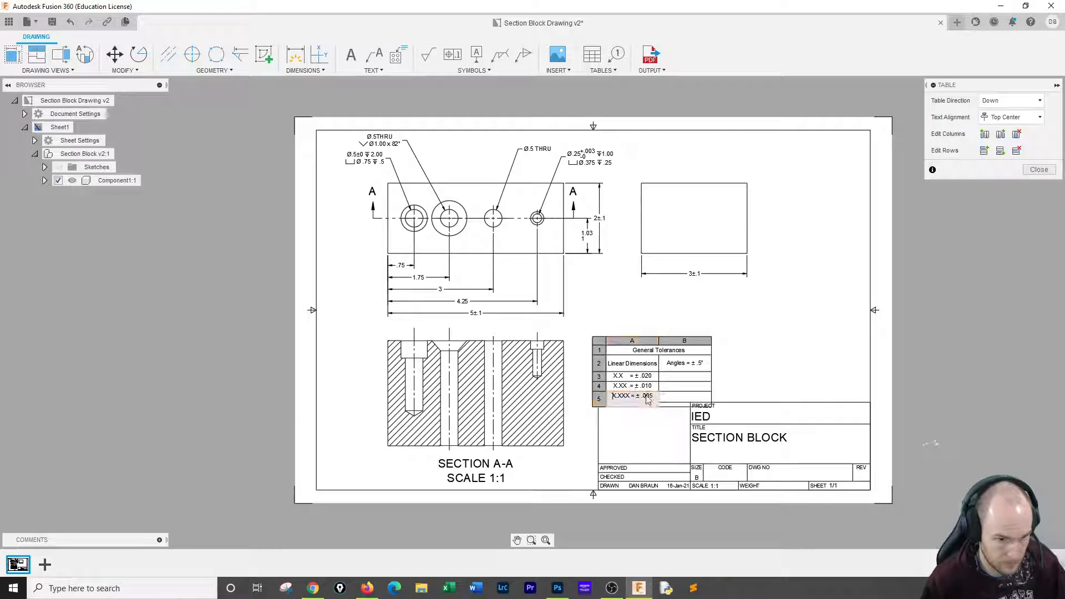
double_click(631, 399)
left_click(775, 386)
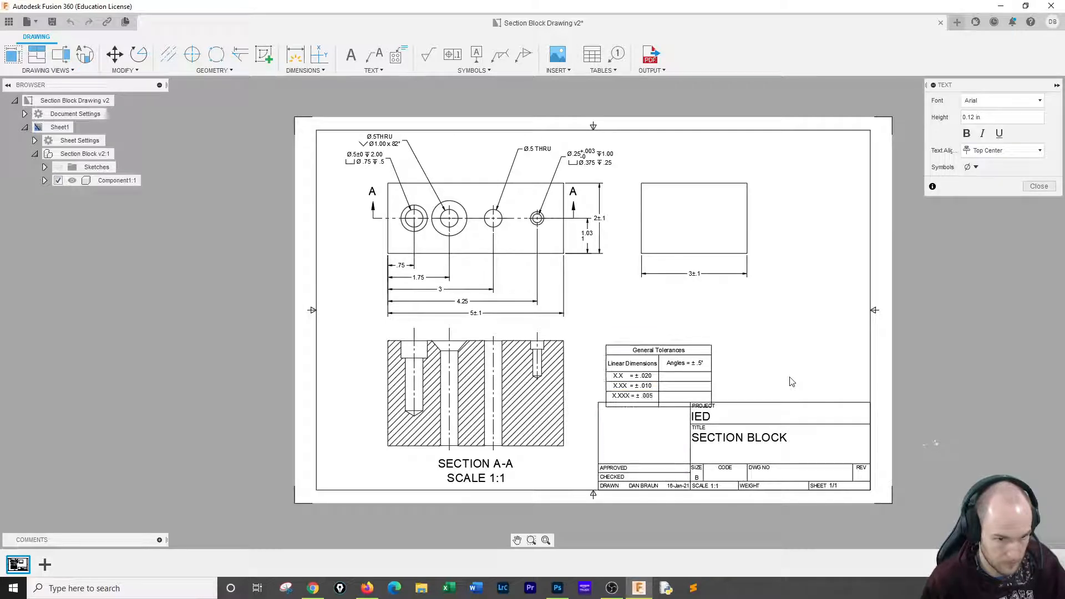
Reduce the row heights of the General Tolerances table so that it ends above the title block.
left_click(657, 370)
left_click(737, 361)
left_click(711, 348)
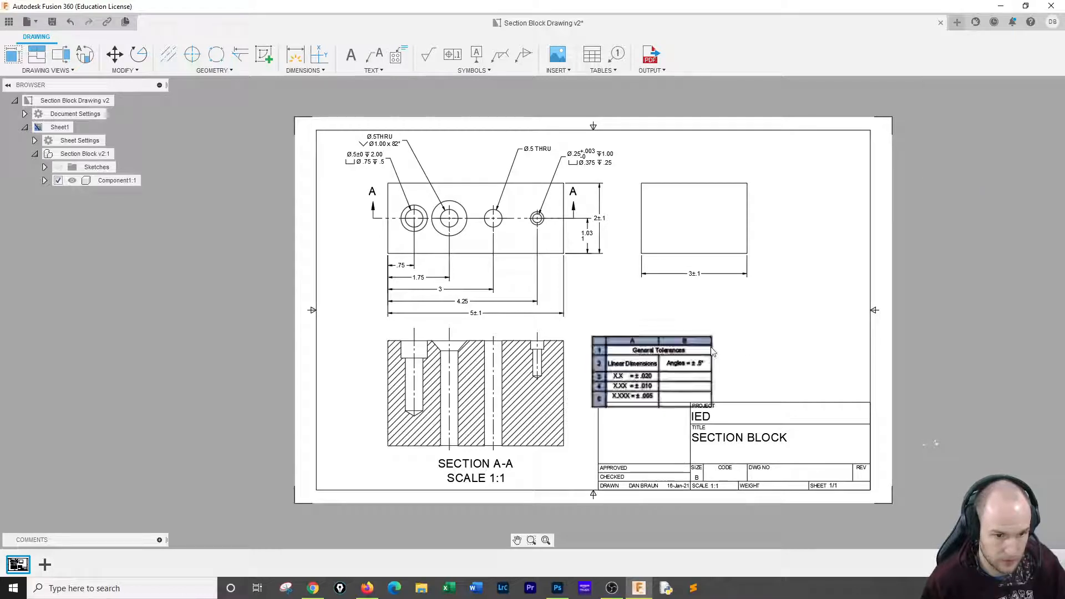
left_click_drag(664, 358, 663, 350)
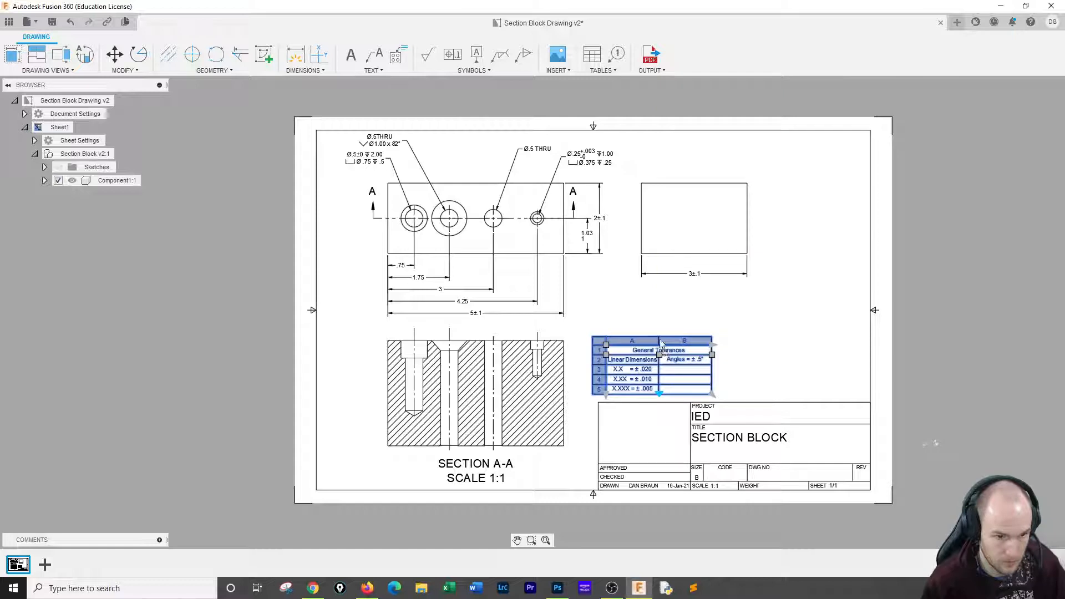
left_click(660, 341)
left_click(705, 321)
left_click(599, 342)
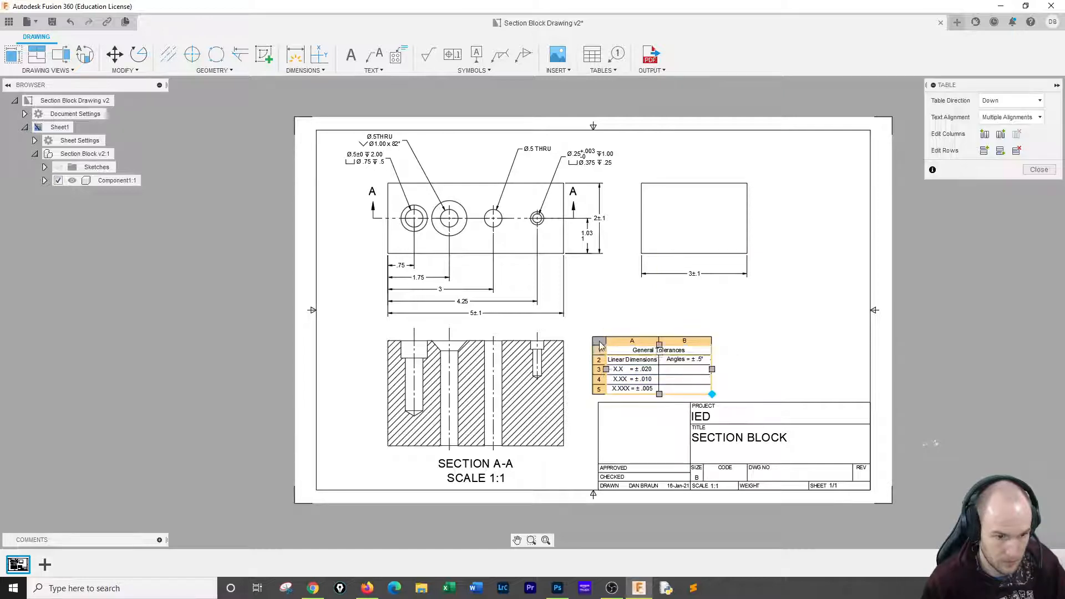
left_click_drag(605, 344, 641, 332)
right_click(598, 350)
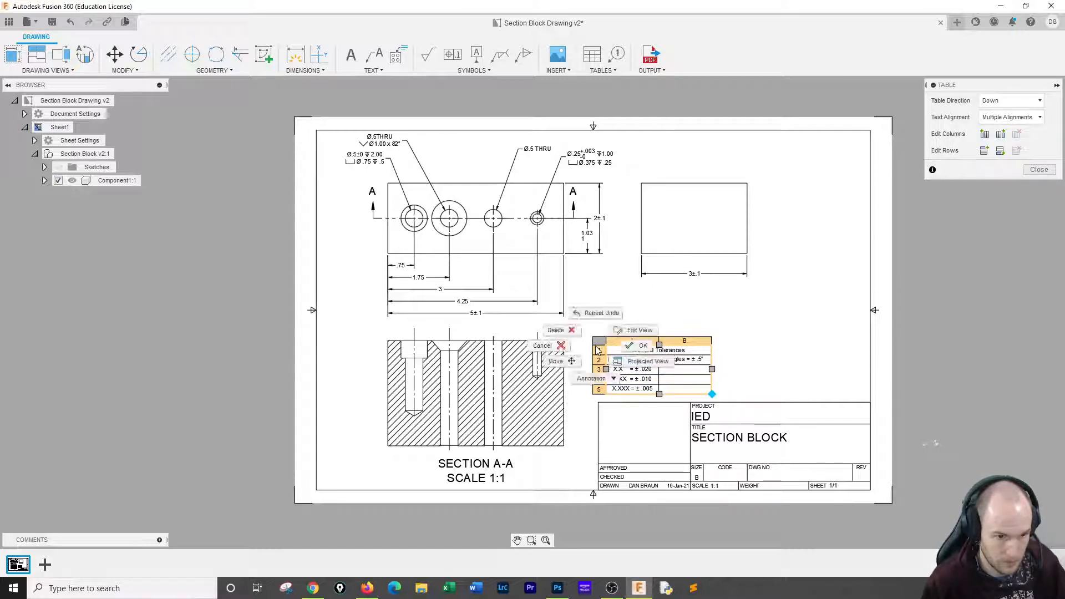
left_click(634, 348)
right_click(610, 346)
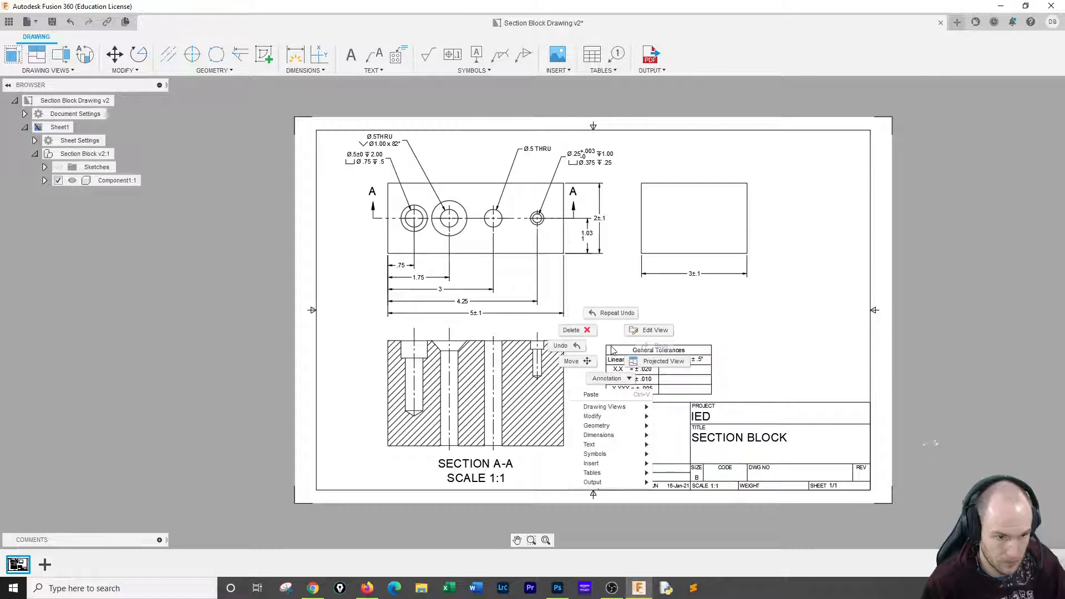
left_click(614, 344)
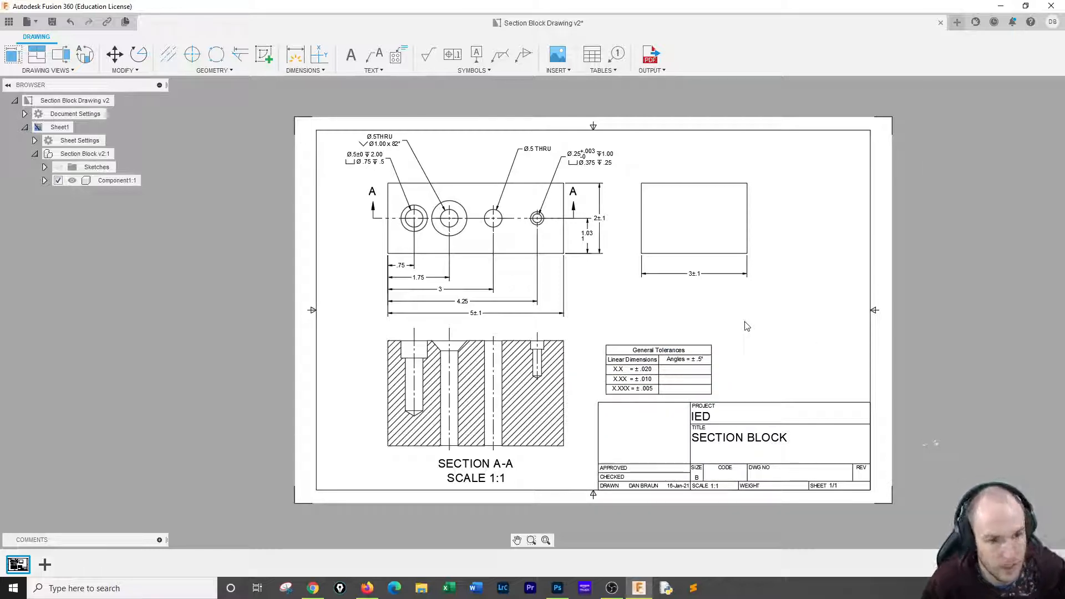
double_click(712, 371)
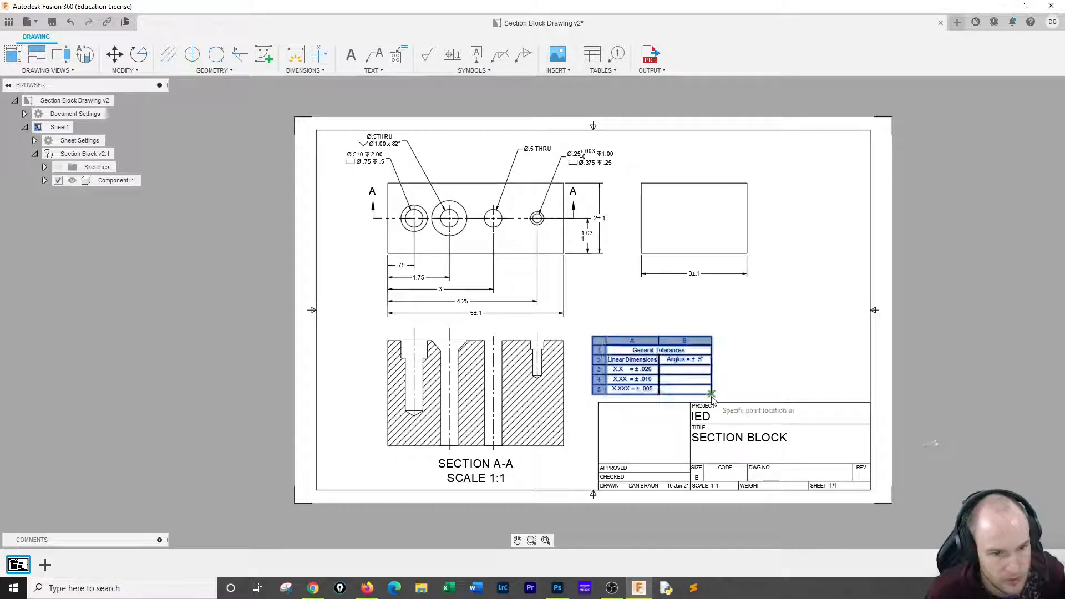
left_click(713, 396)
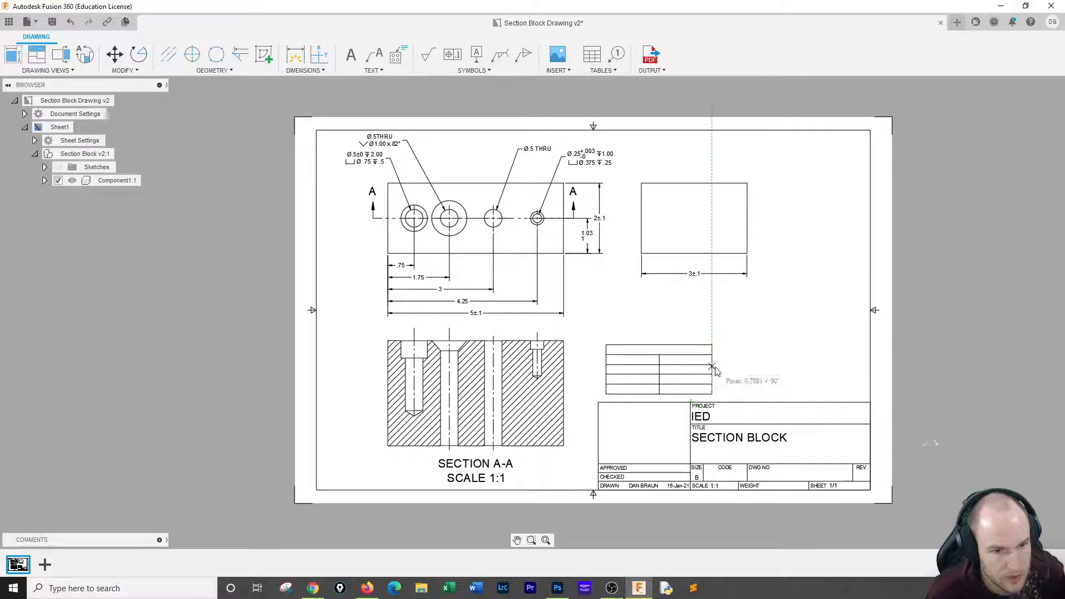
left_click(712, 369)
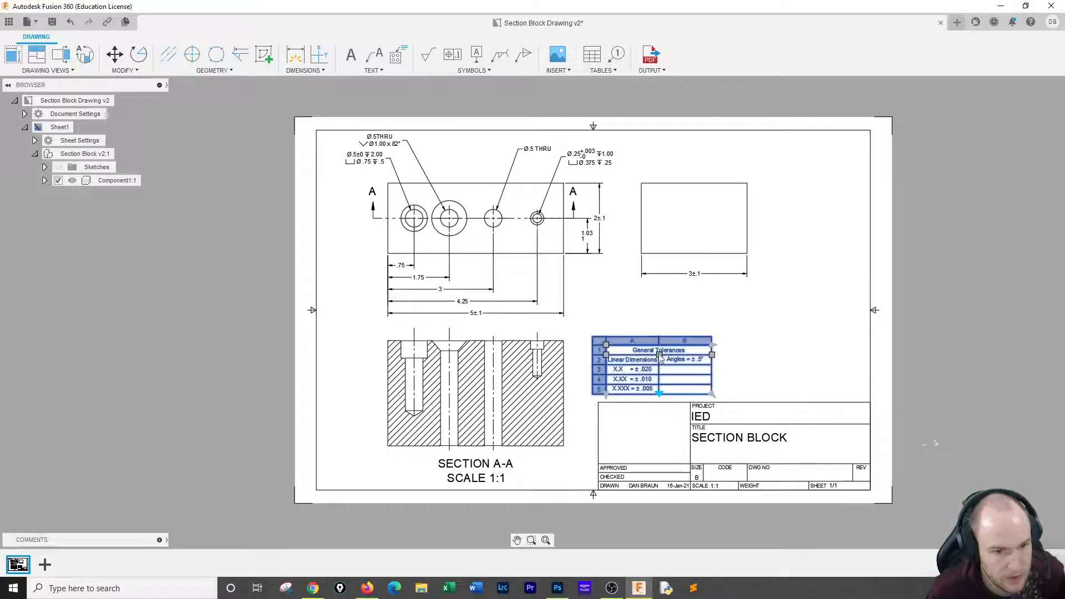
left_click(660, 354)
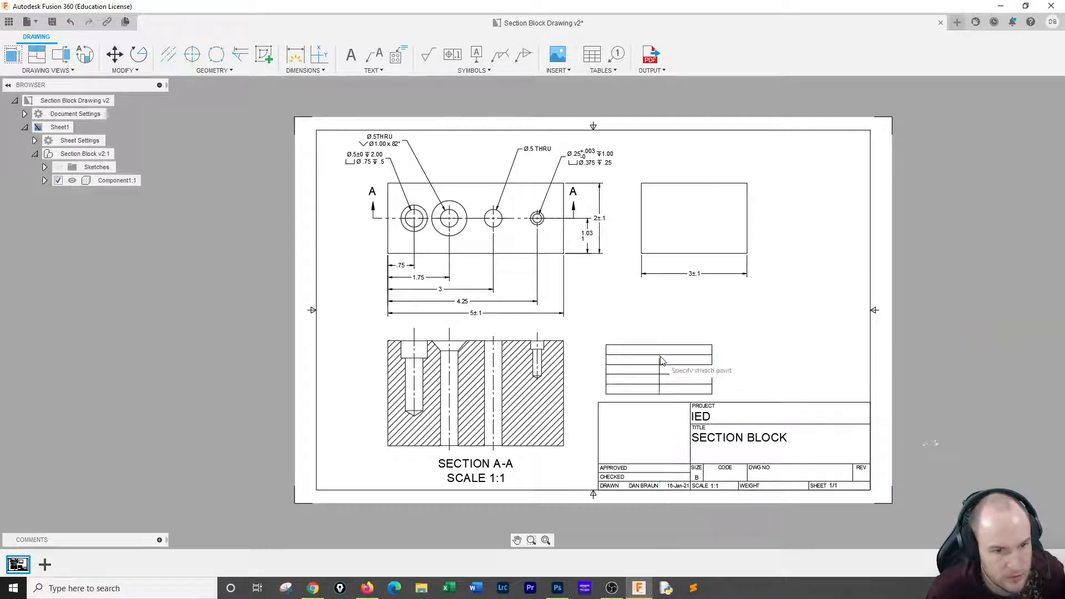
left_click(661, 361)
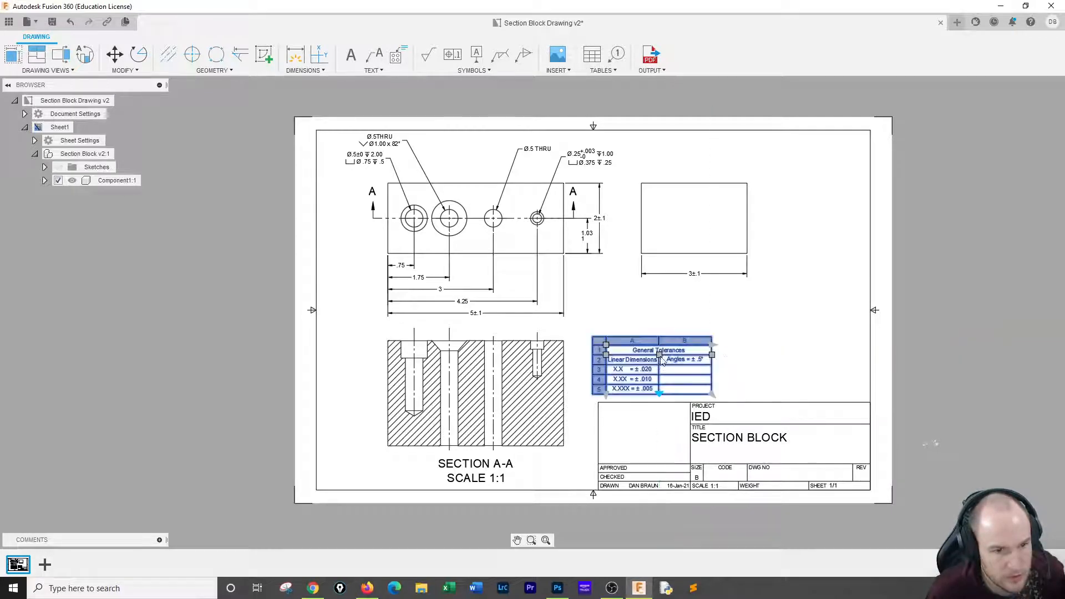
double_click(700, 341)
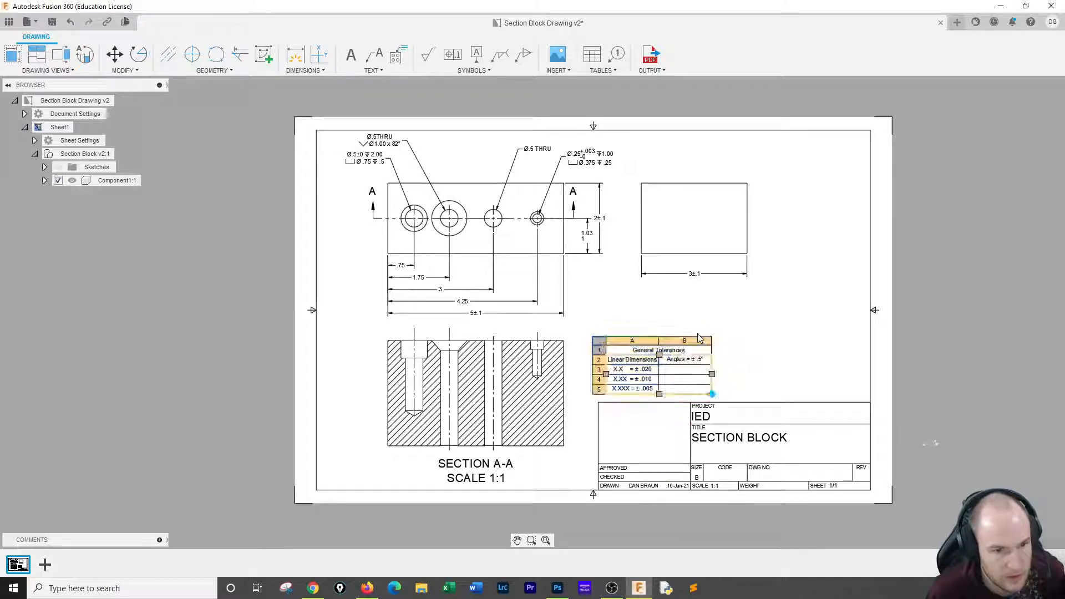
left_click(733, 340)
Move the General Tolerances table by its lower-right corner onto the upper-right corner of the title block.
left_click_drag(783, 302, 591, 397)
right_click(630, 376)
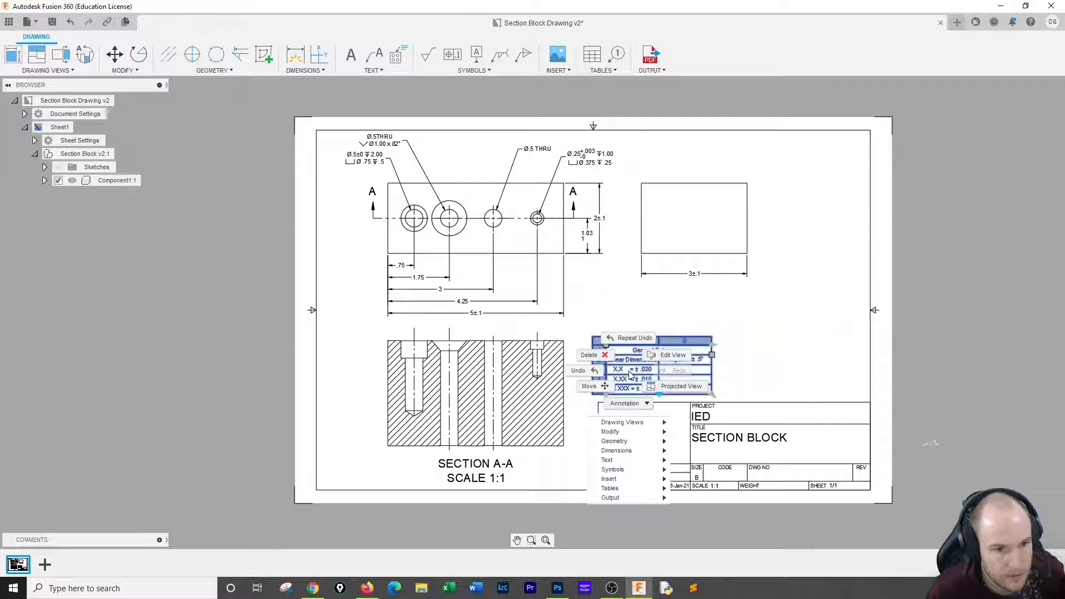
left_click(590, 386)
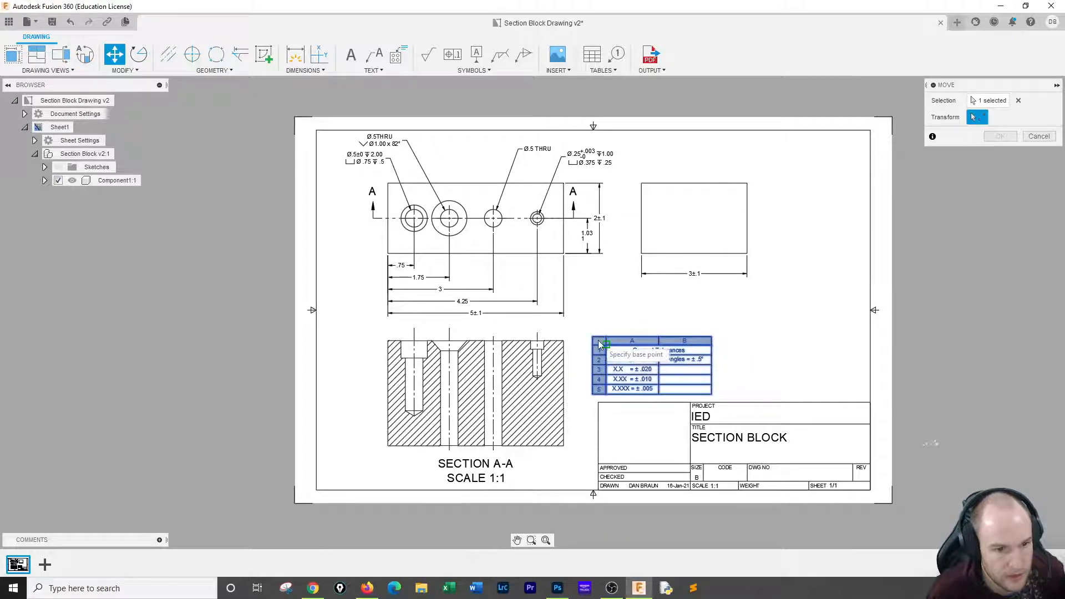
left_click(724, 394)
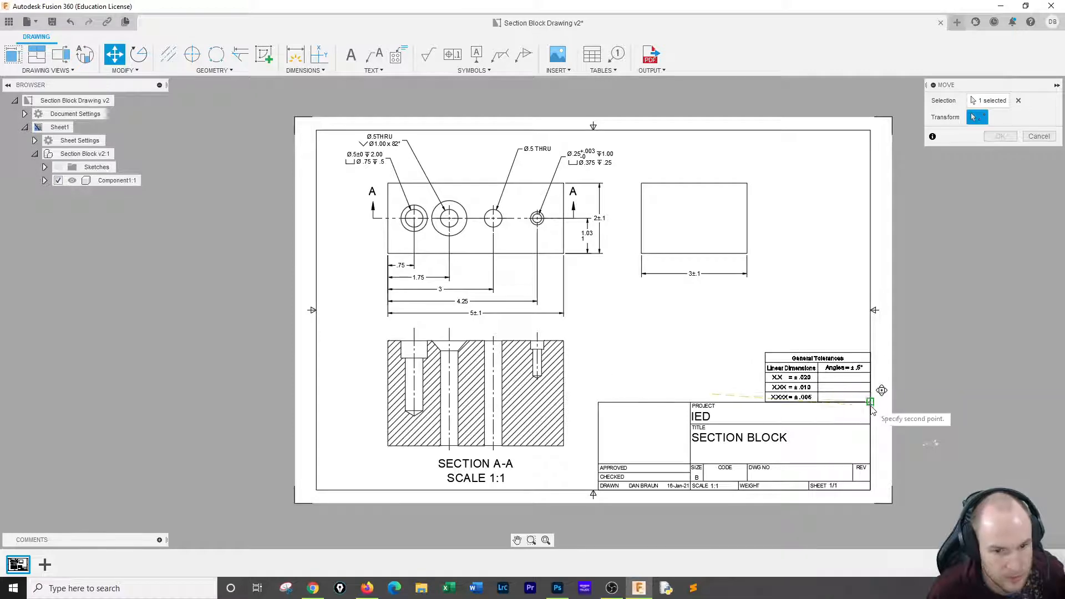
left_click(871, 401)
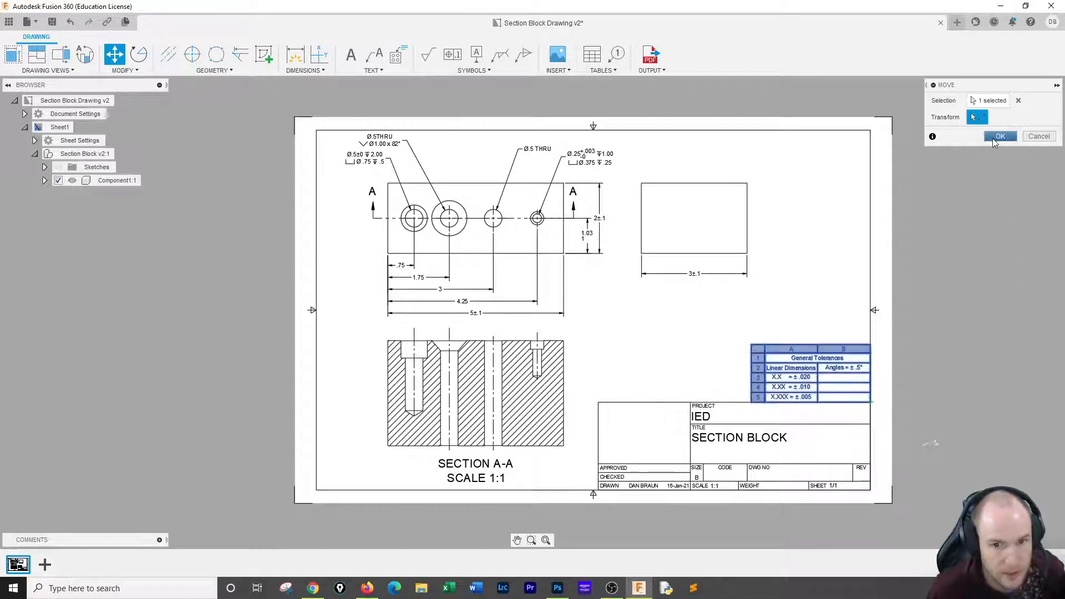
key("Escape")
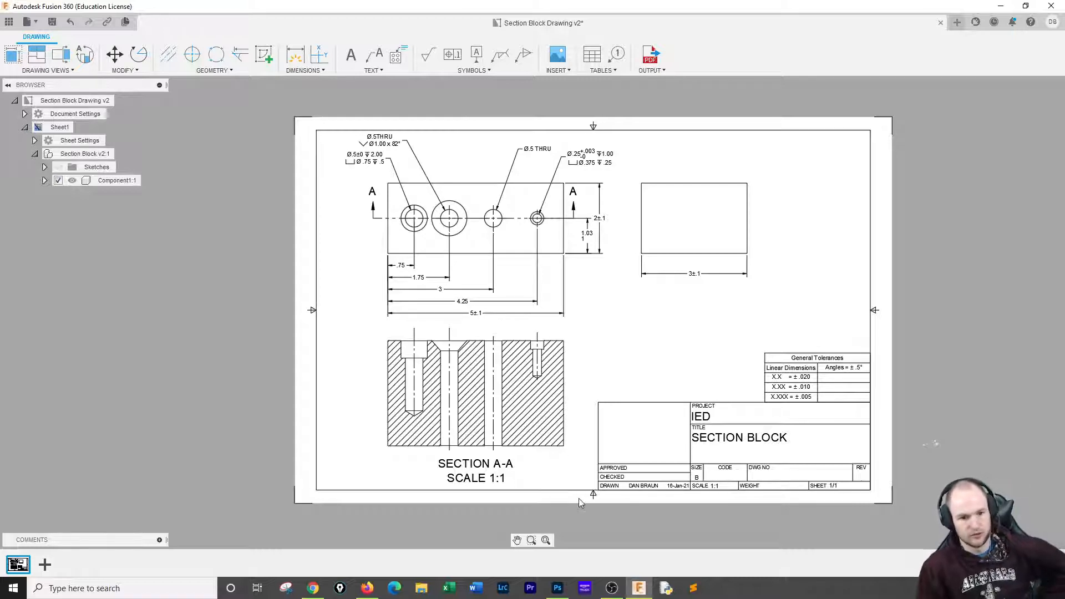
Switch to the assignment document in Chrome and review the drill block questions on upper and lower dimension limits.
left_click(314, 587)
scroll(723, 197, "down", 1)
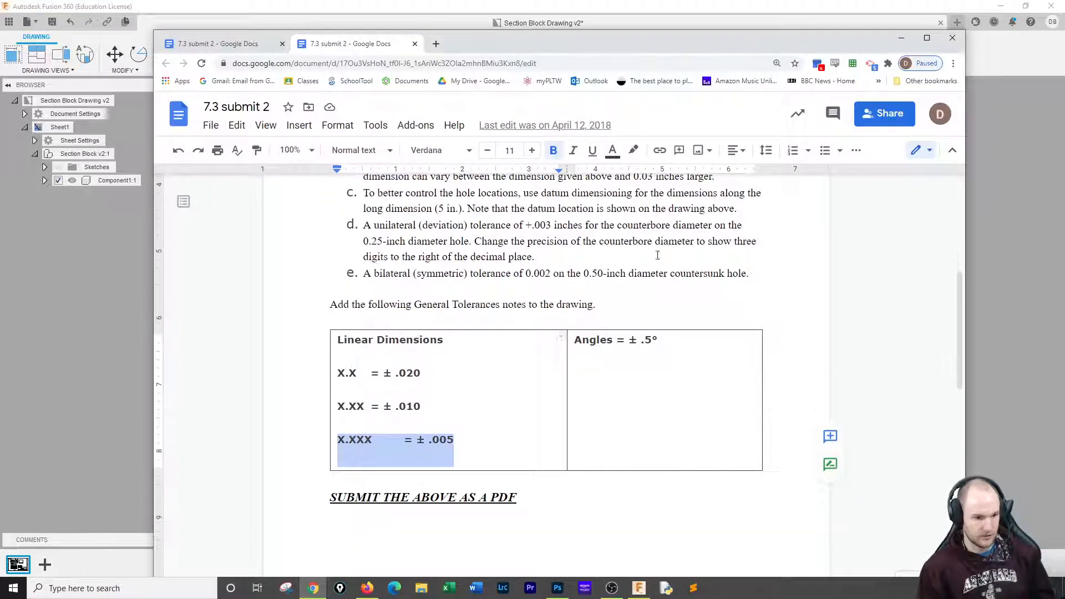
scroll(658, 255, "down", 9)
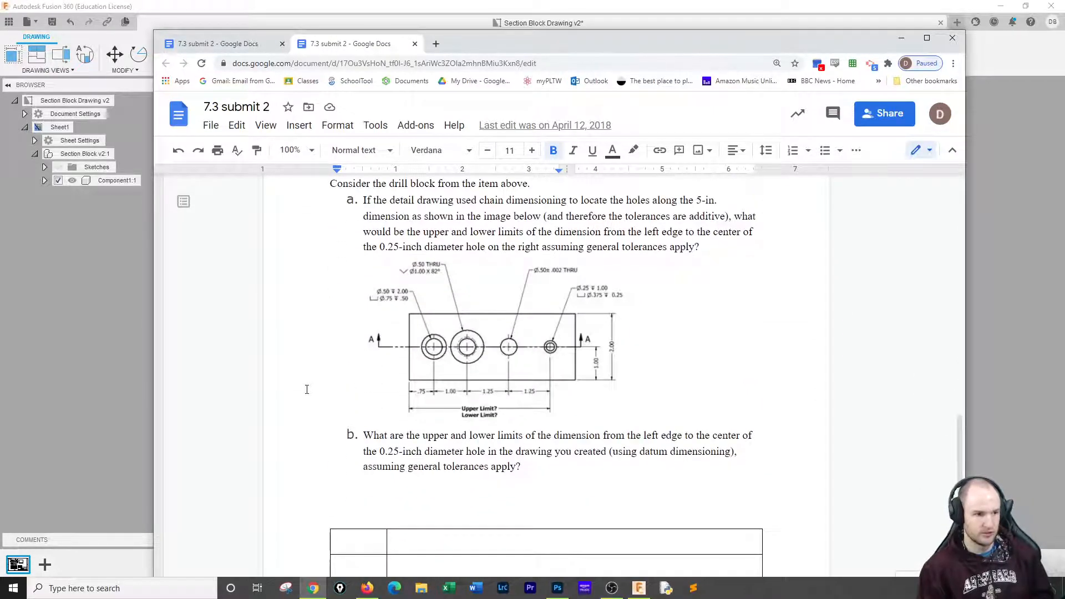